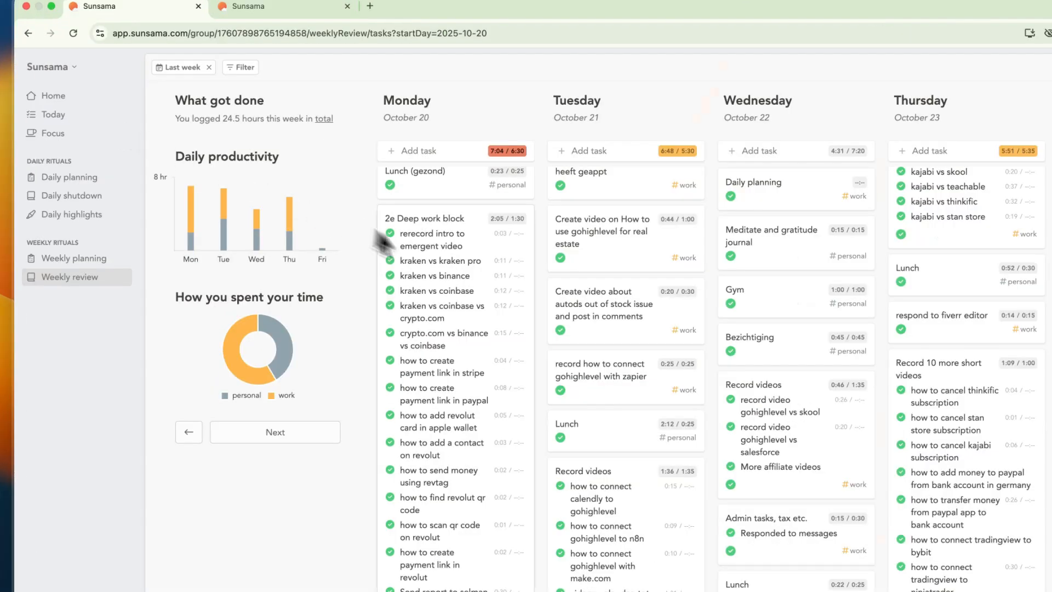
Switch from the weekly review to the Sunsama homepage and open its free-trial sign-up page
{"action": "scroll", "coordinate": [500, 308], "scroll_direction": "down", "scroll_amount": 2}
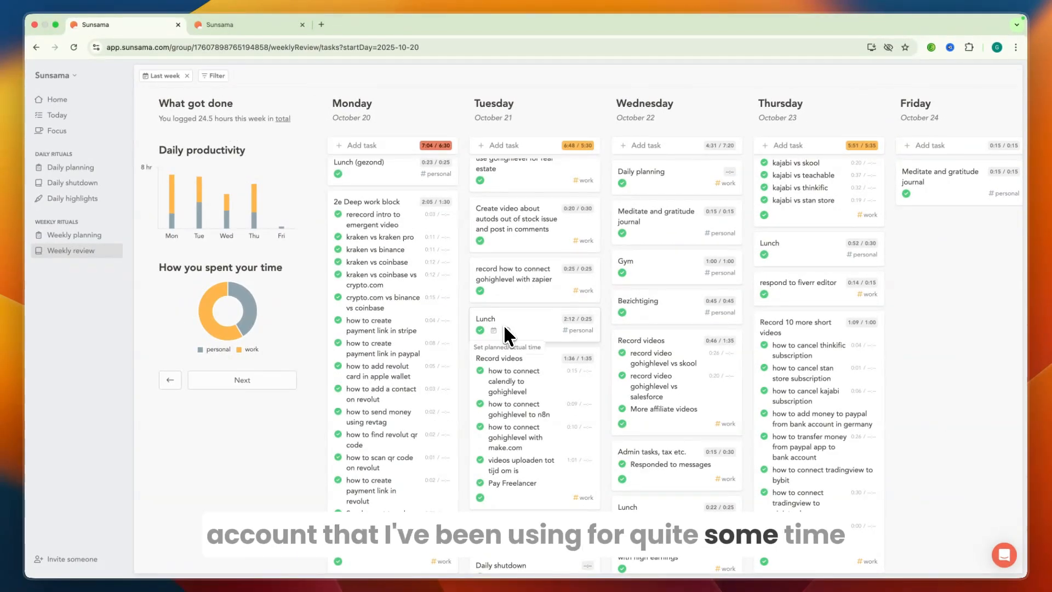
{"action": "key", "text": "ctrl+Tab"}
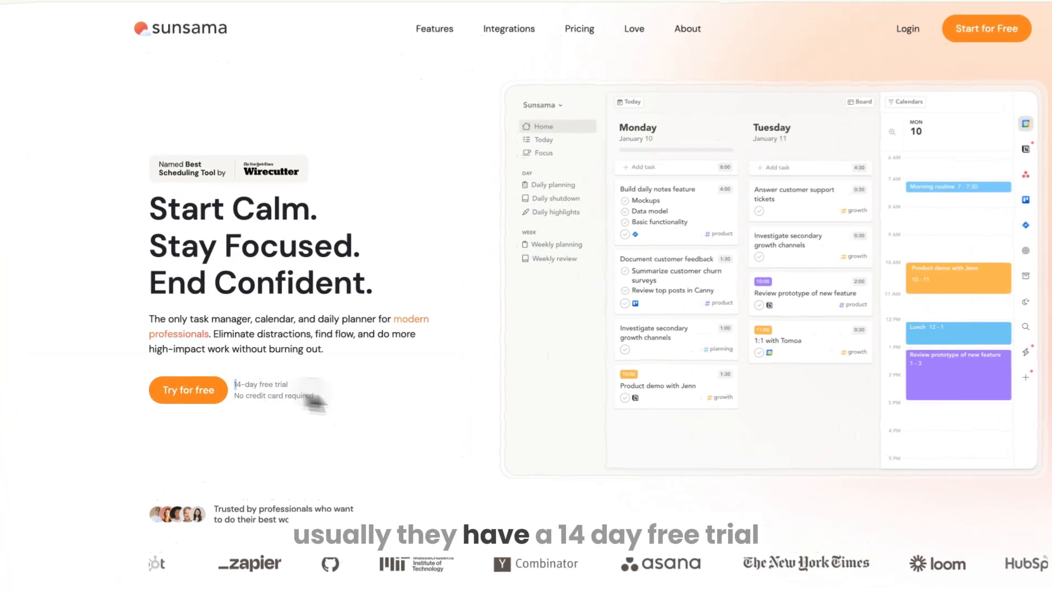
{"action": "left_click_drag", "start_coordinate": [235, 379], "coordinate": [318, 396]}
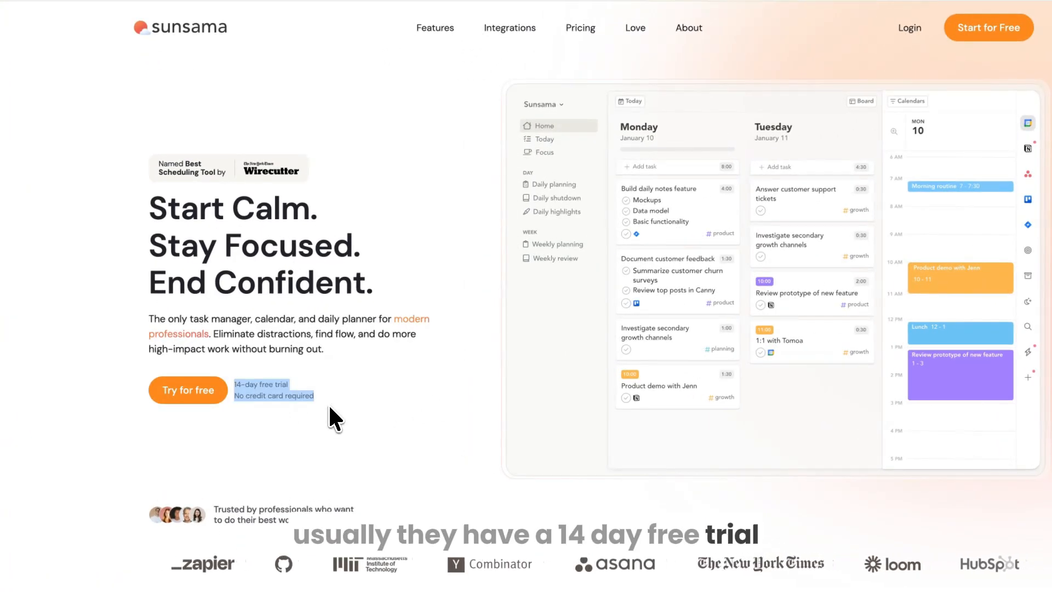
{"action": "left_click", "coordinate": [184, 389]}
Start the free trial with the account's email address and sign up with Google
{"action": "left_click_drag", "start_coordinate": [445, 232], "coordinate": [715, 256]}
{"action": "left_click", "coordinate": [530, 296]}
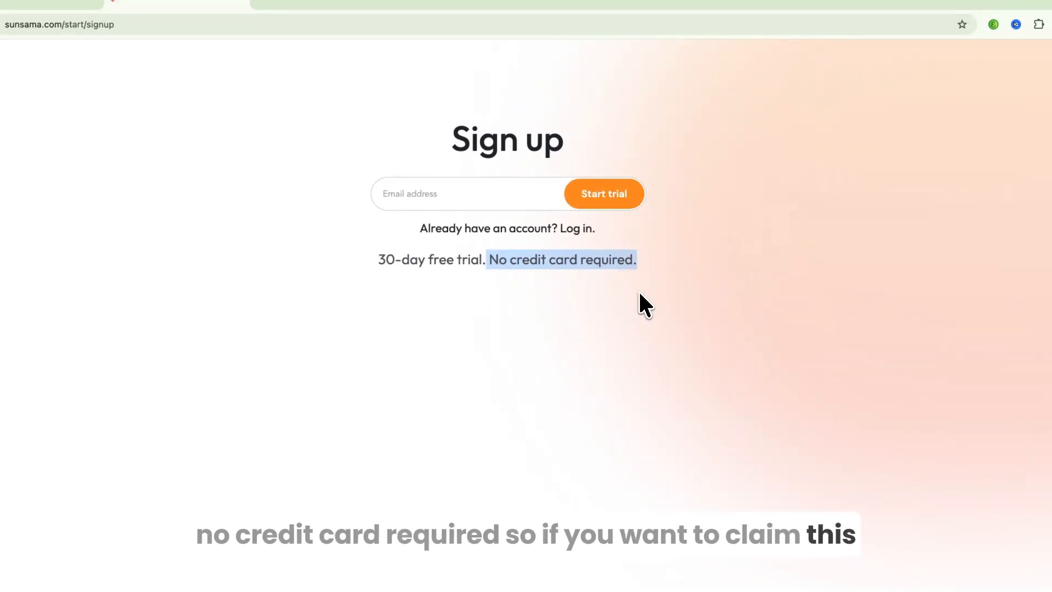
{"action": "left_click", "coordinate": [539, 299]}
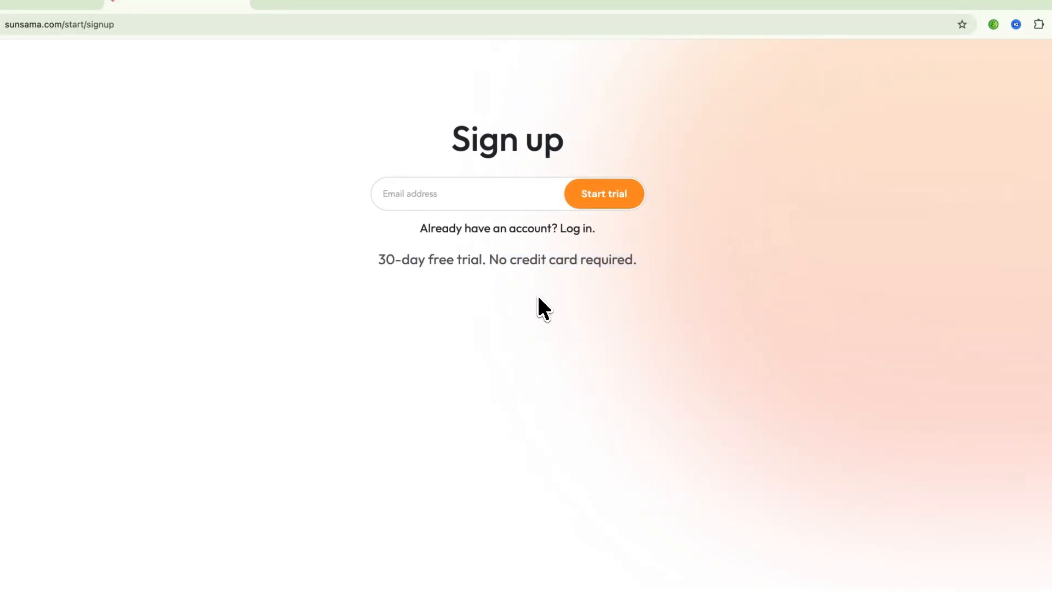
{"action": "left_click", "coordinate": [472, 196]}
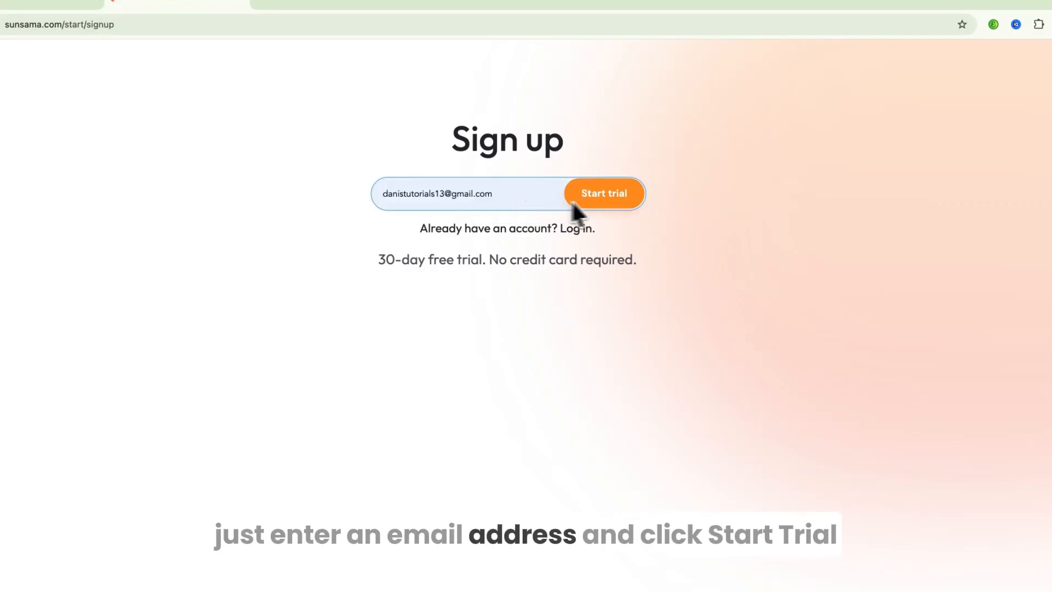
{"action": "left_click", "coordinate": [603, 201]}
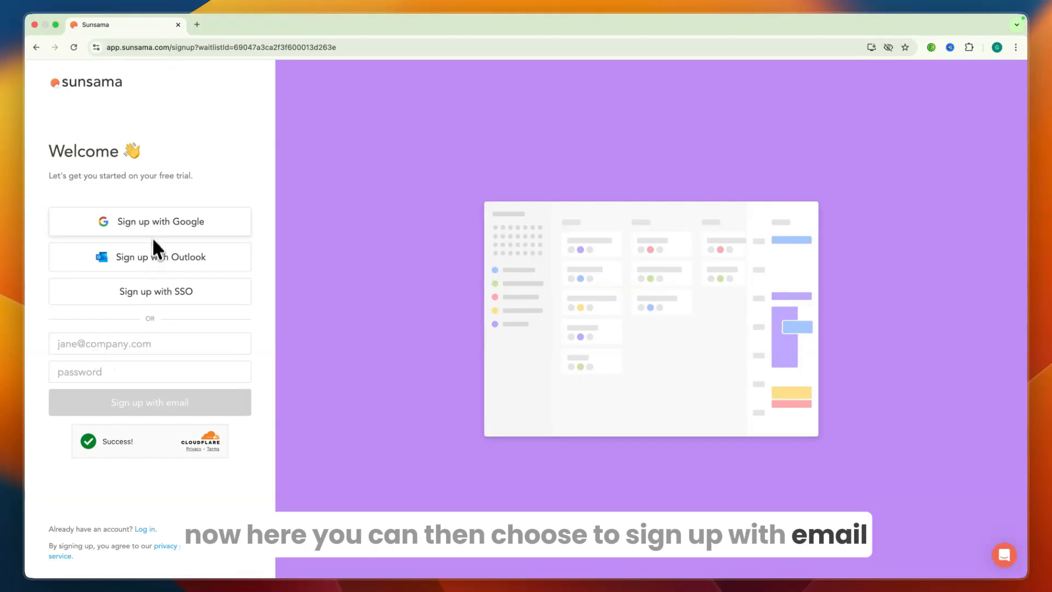
{"action": "left_click", "coordinate": [201, 219]}
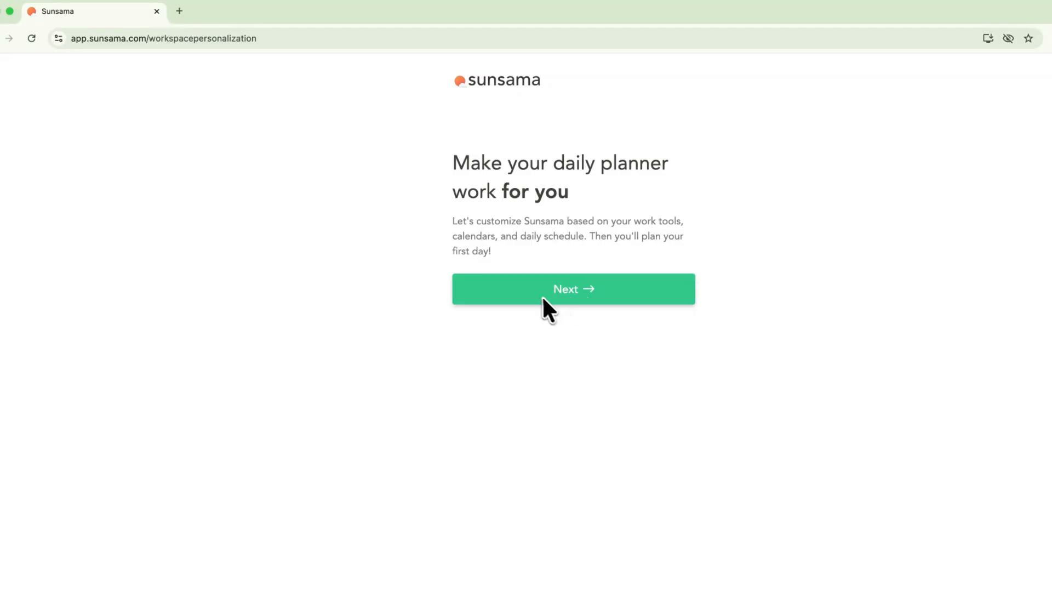
Begin the planner setup and choose Asana, Gmail and Notion as the task managers in use
{"action": "left_click", "coordinate": [542, 297]}
{"action": "left_click_drag", "start_coordinate": [440, 164], "coordinate": [566, 211]}
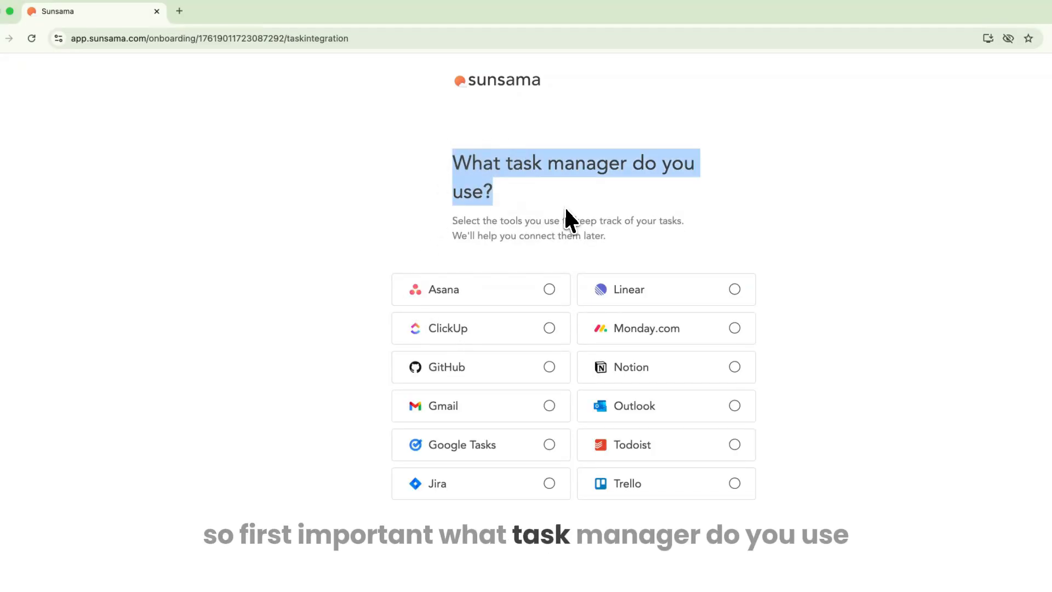
{"action": "left_click", "coordinate": [227, 211]}
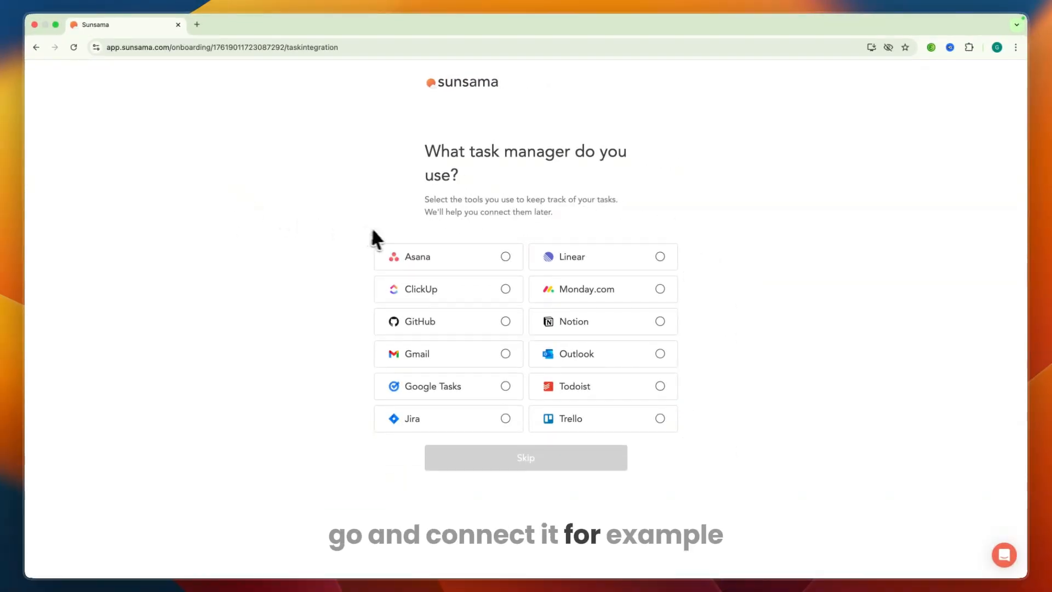
{"action": "left_click", "coordinate": [503, 257]}
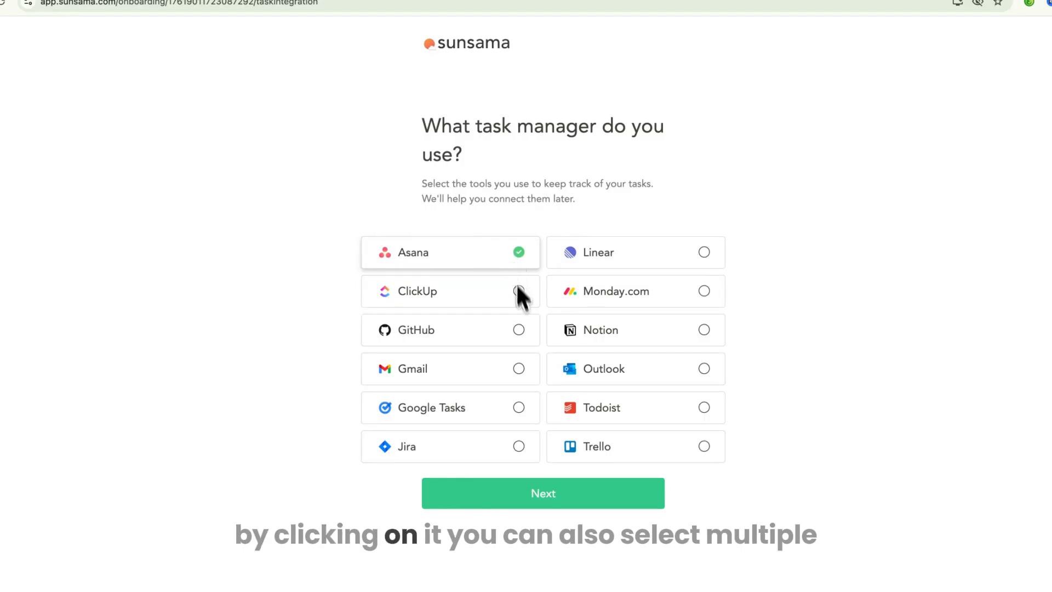
{"action": "left_click", "coordinate": [523, 329]}
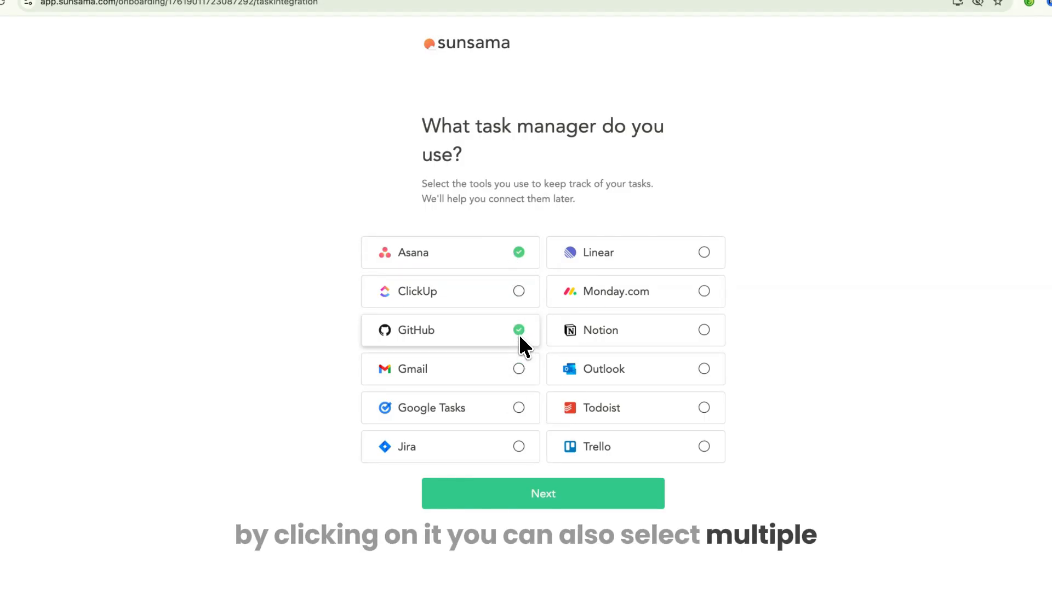
{"action": "left_click", "coordinate": [518, 331]}
{"action": "left_click", "coordinate": [491, 366]}
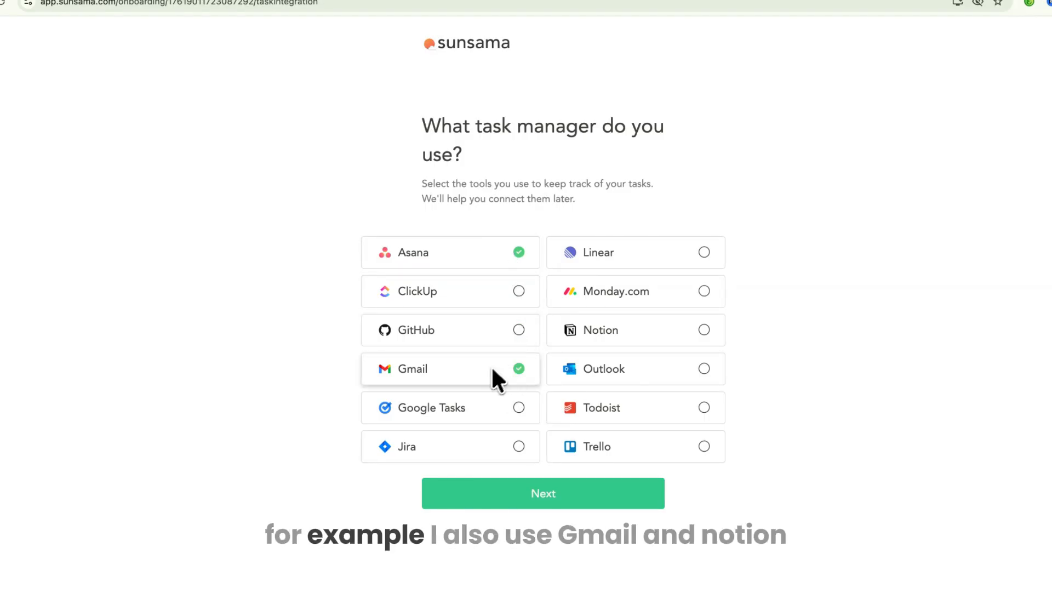
{"action": "left_click", "coordinate": [629, 341]}
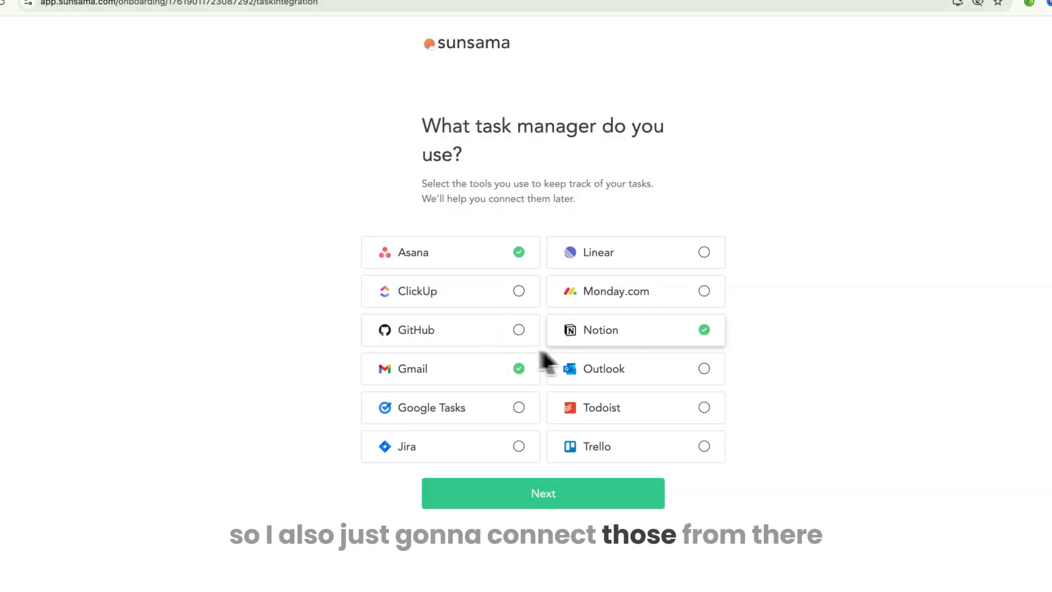
{"action": "left_click", "coordinate": [528, 480]}
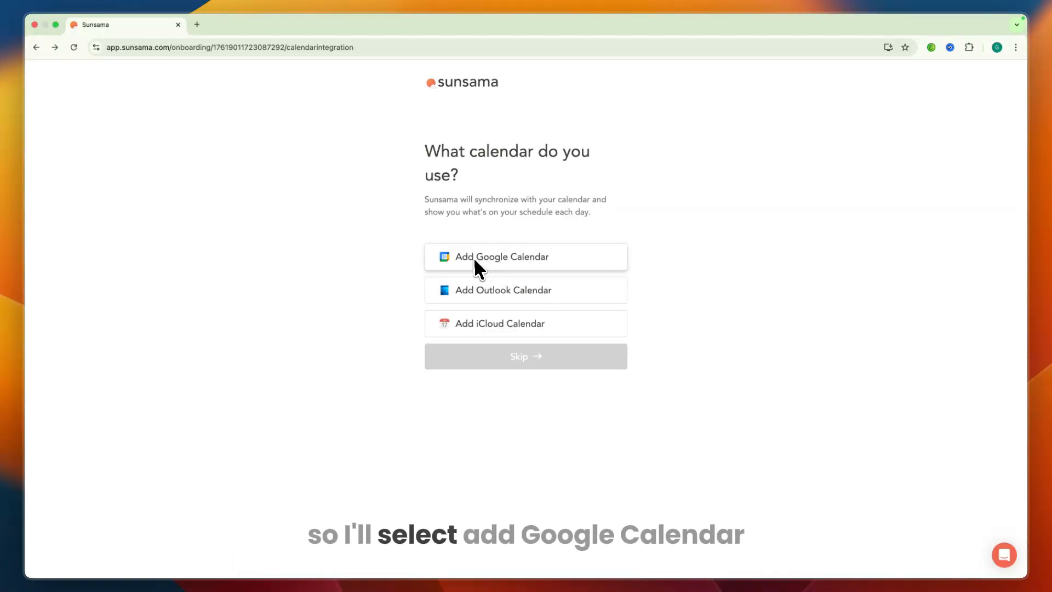
Add Google Calendar and accept the connected account's calendar for daily use
{"action": "left_click", "coordinate": [523, 259]}
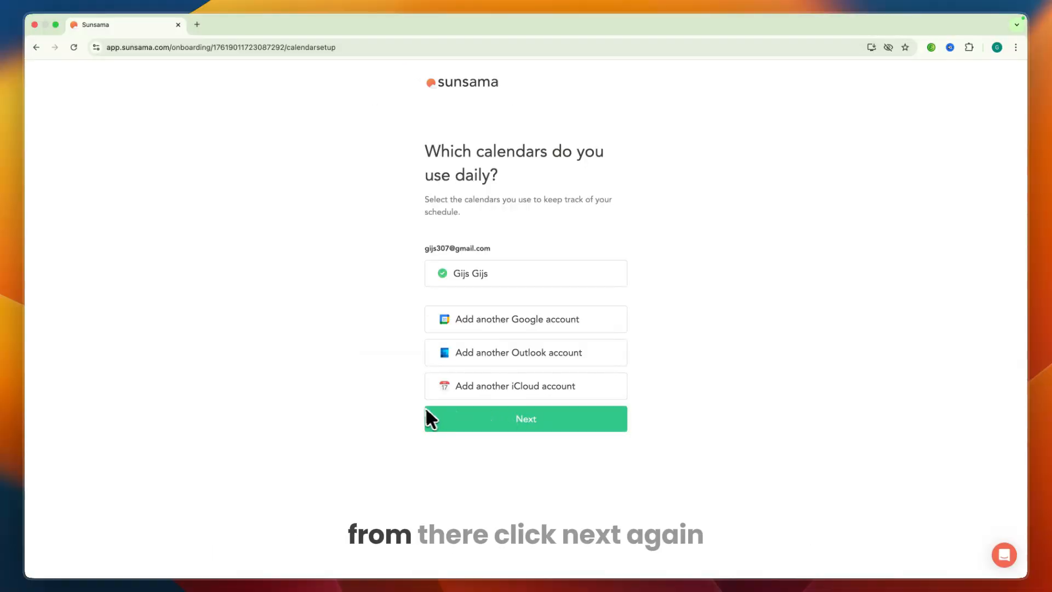
{"action": "left_click", "coordinate": [526, 436]}
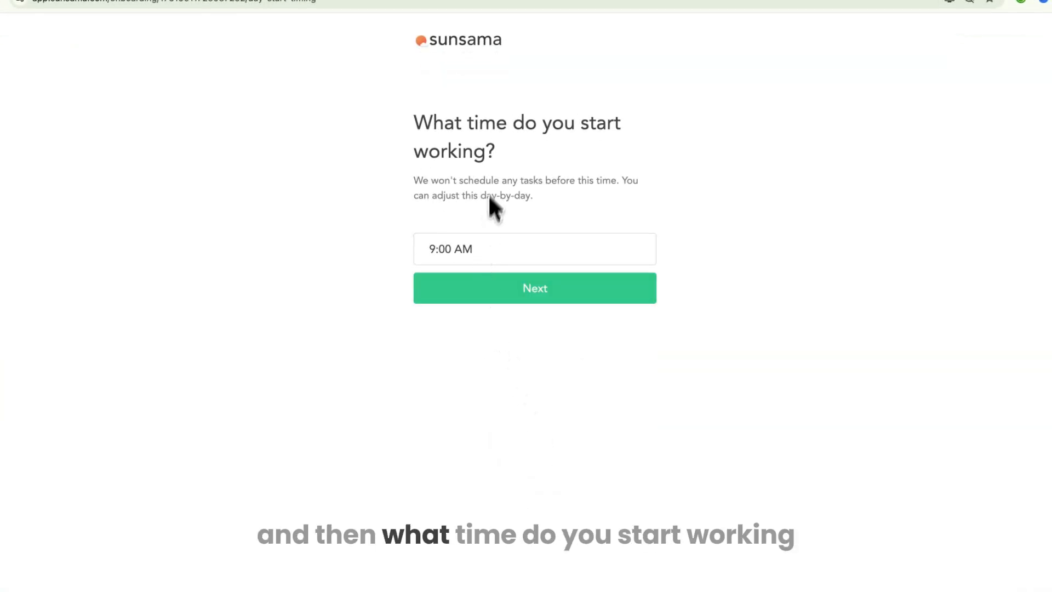
Set the time to start working to 9:30 AM and continue
{"action": "left_click_drag", "start_coordinate": [413, 181], "coordinate": [568, 181]}
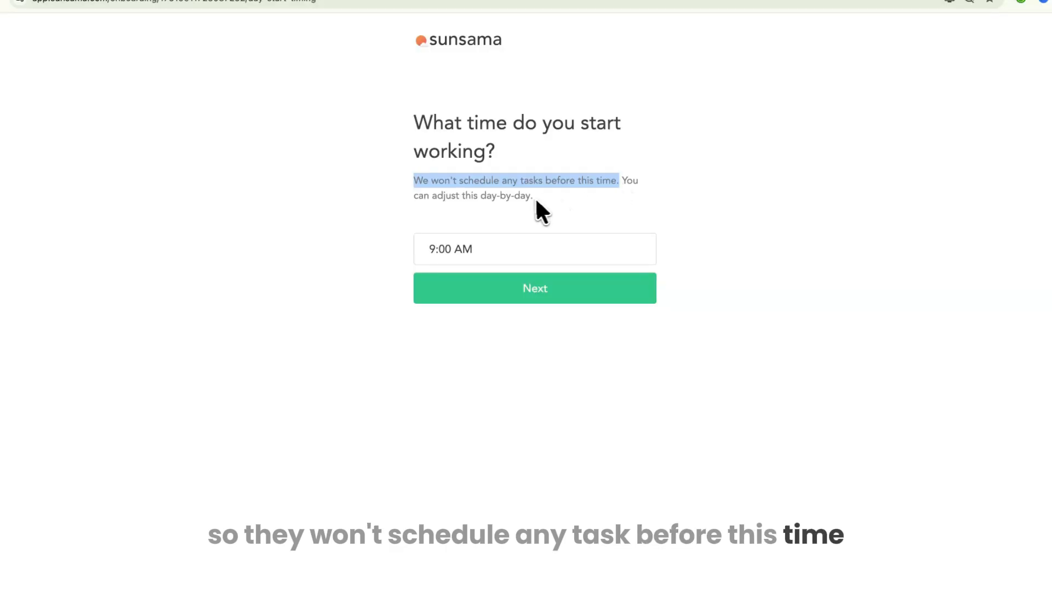
{"action": "left_click", "coordinate": [503, 212]}
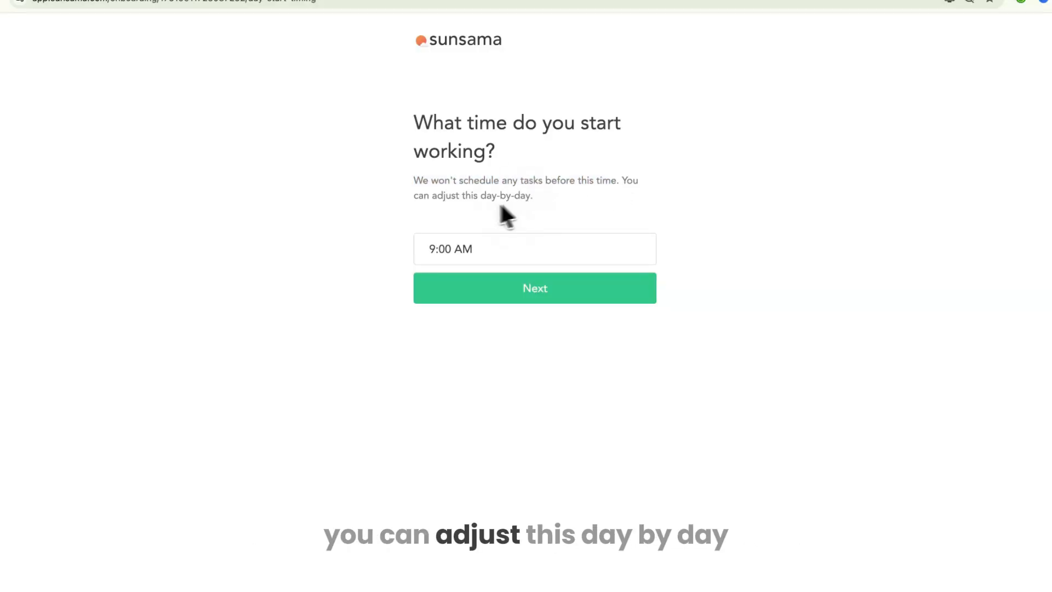
{"action": "left_click", "coordinate": [471, 246]}
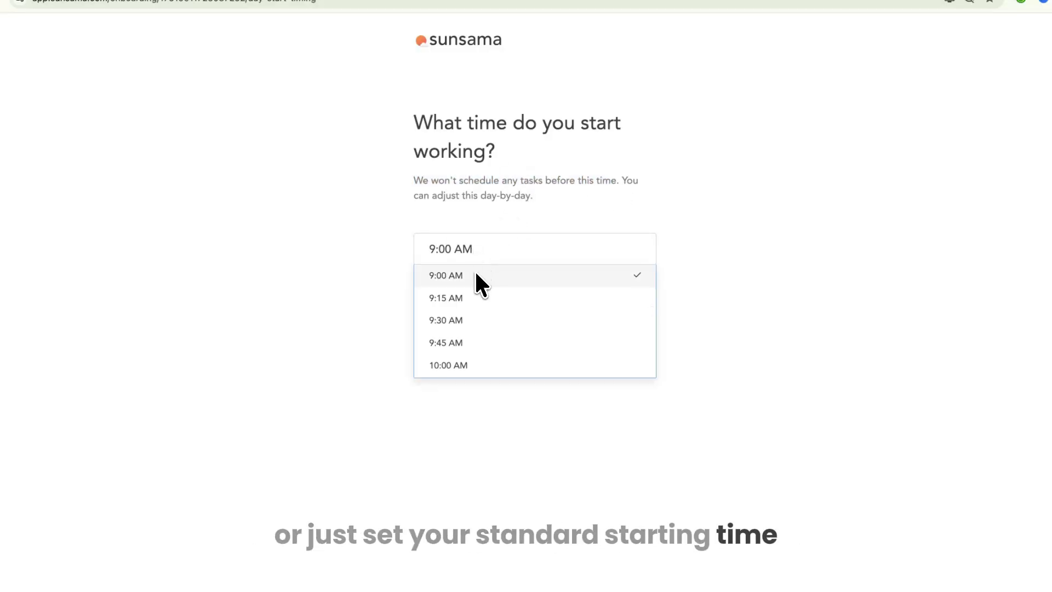
{"action": "scroll", "coordinate": [471, 296], "scroll_direction": "down", "scroll_amount": 1}
{"action": "left_click", "coordinate": [458, 303]}
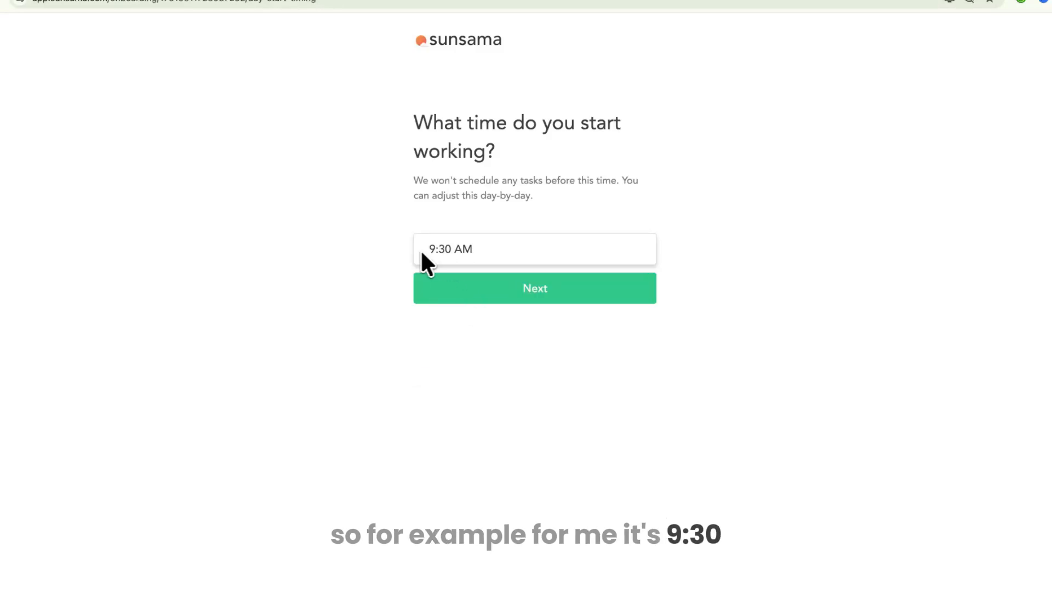
{"action": "left_click", "coordinate": [507, 294]}
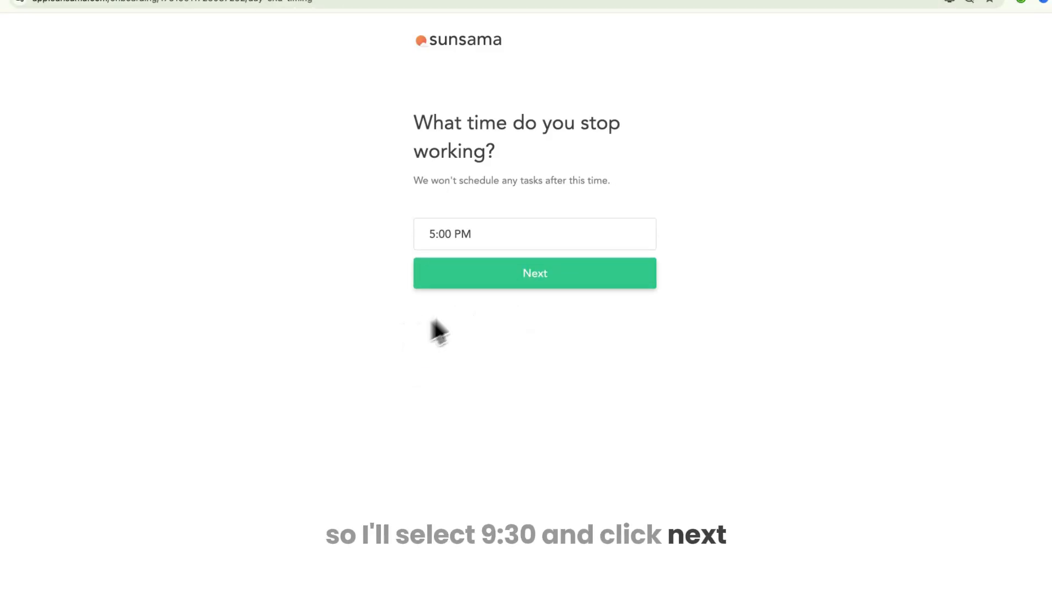
Set the time to stop working to 4:30 PM and continue
{"action": "left_click_drag", "start_coordinate": [396, 120], "coordinate": [550, 193]}
{"action": "left_click", "coordinate": [550, 195]}
{"action": "left_click", "coordinate": [467, 241]}
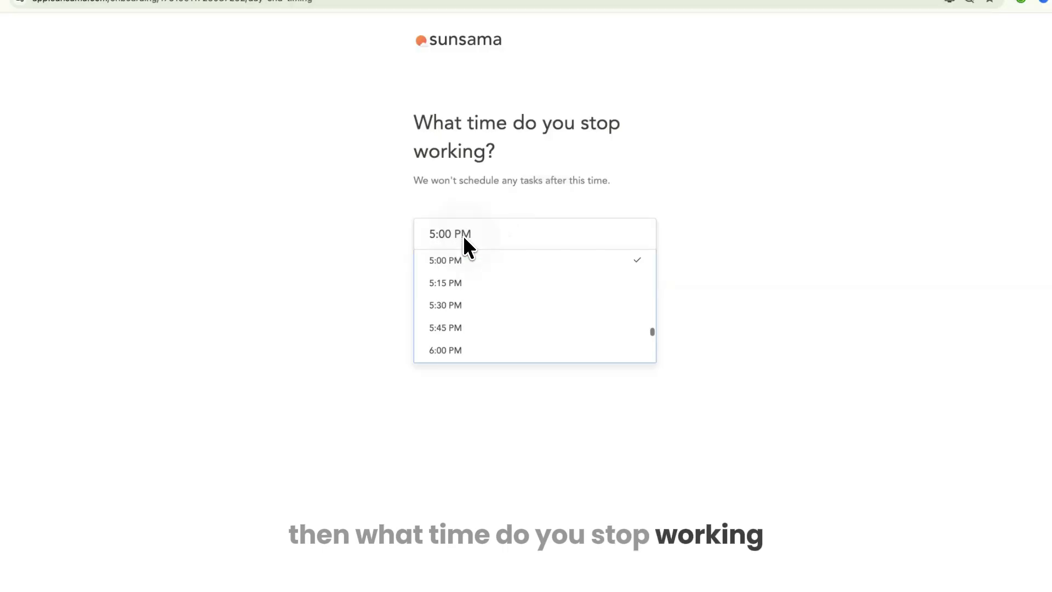
{"action": "scroll", "coordinate": [522, 277], "scroll_direction": "up", "scroll_amount": 2}
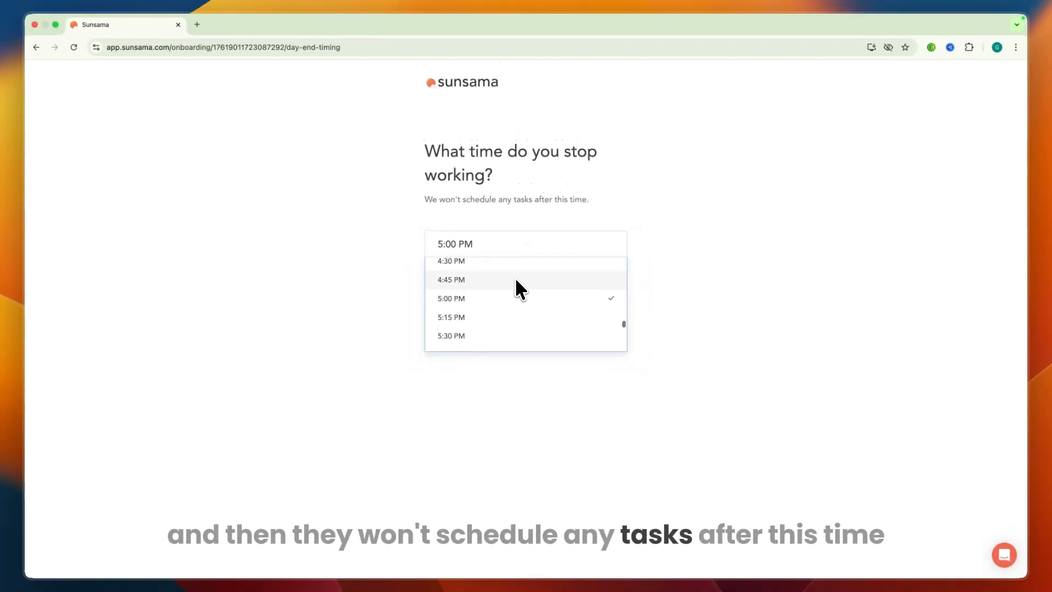
{"action": "scroll", "coordinate": [518, 289], "scroll_direction": "down", "scroll_amount": 1}
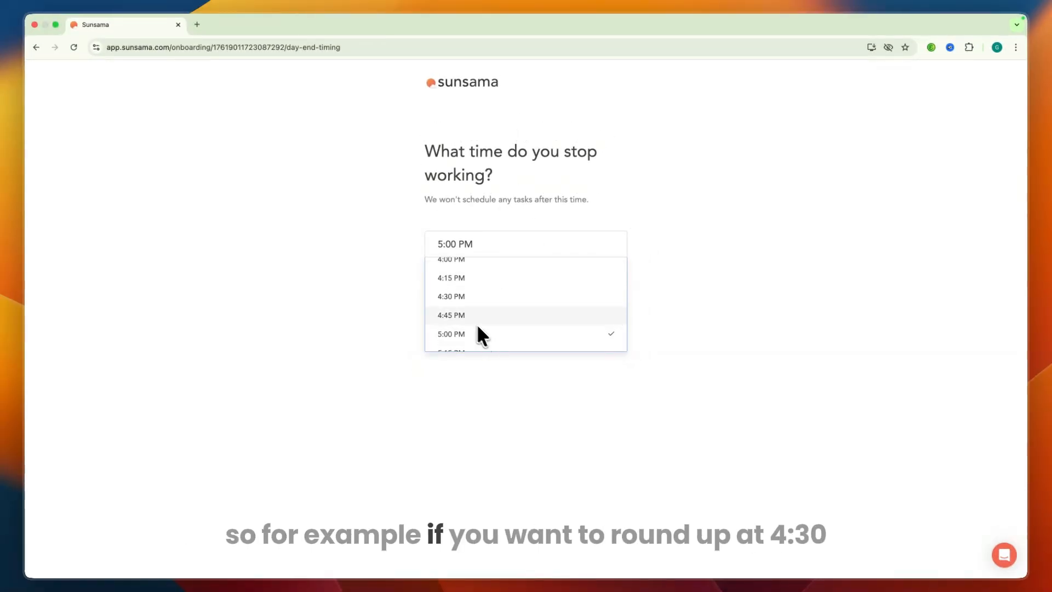
{"action": "left_click", "coordinate": [448, 296]}
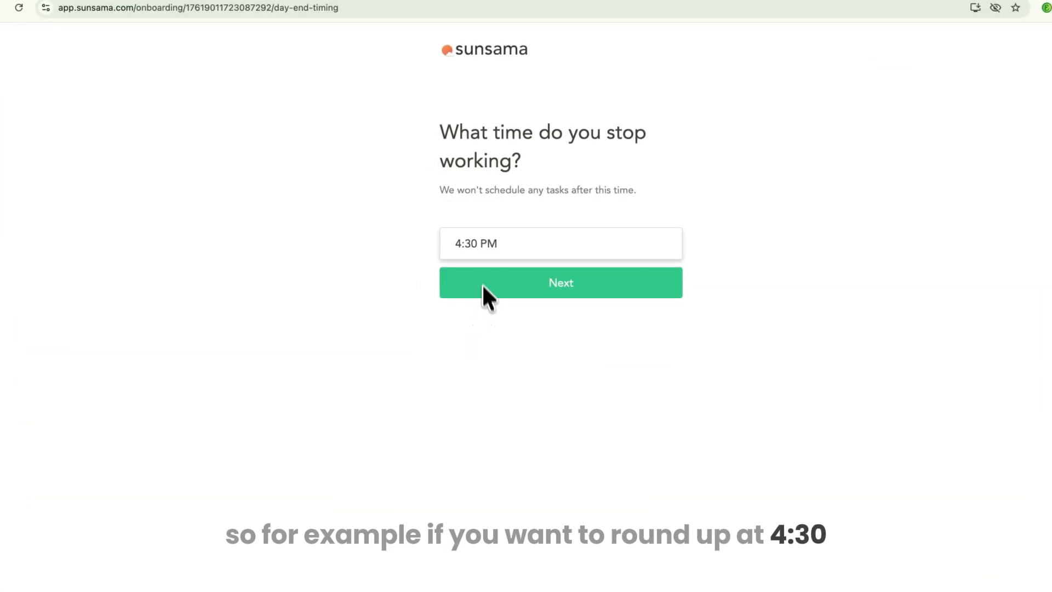
{"action": "left_click", "coordinate": [469, 248]}
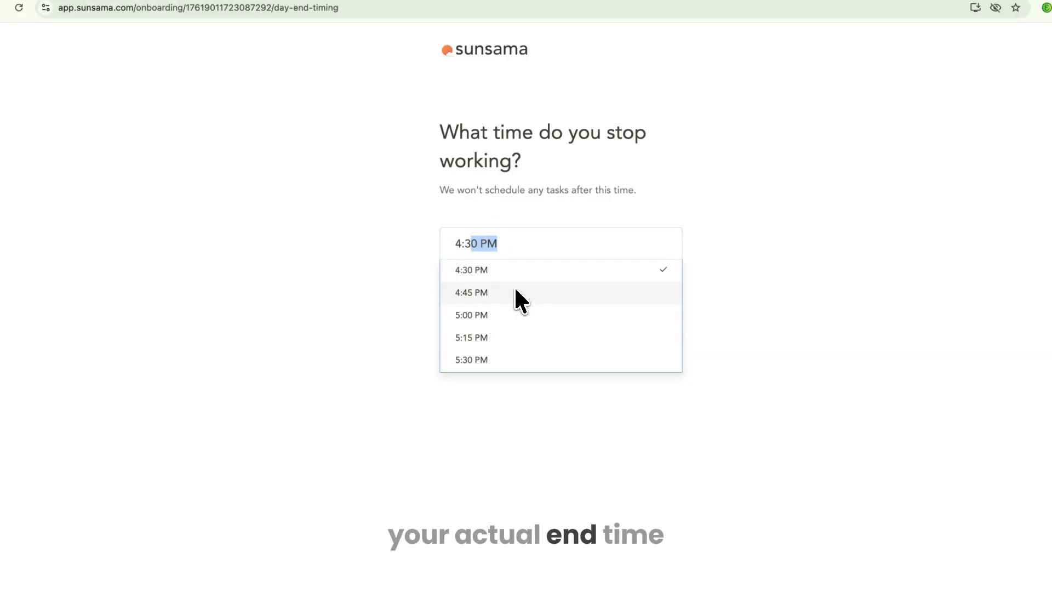
{"action": "left_click", "coordinate": [368, 297]}
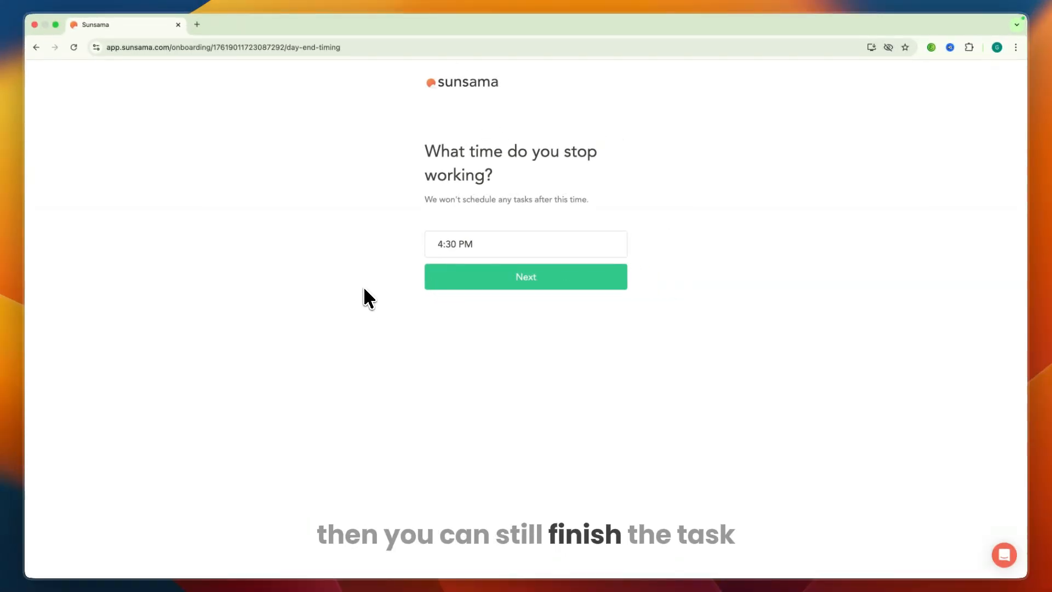
{"action": "left_click", "coordinate": [488, 282]}
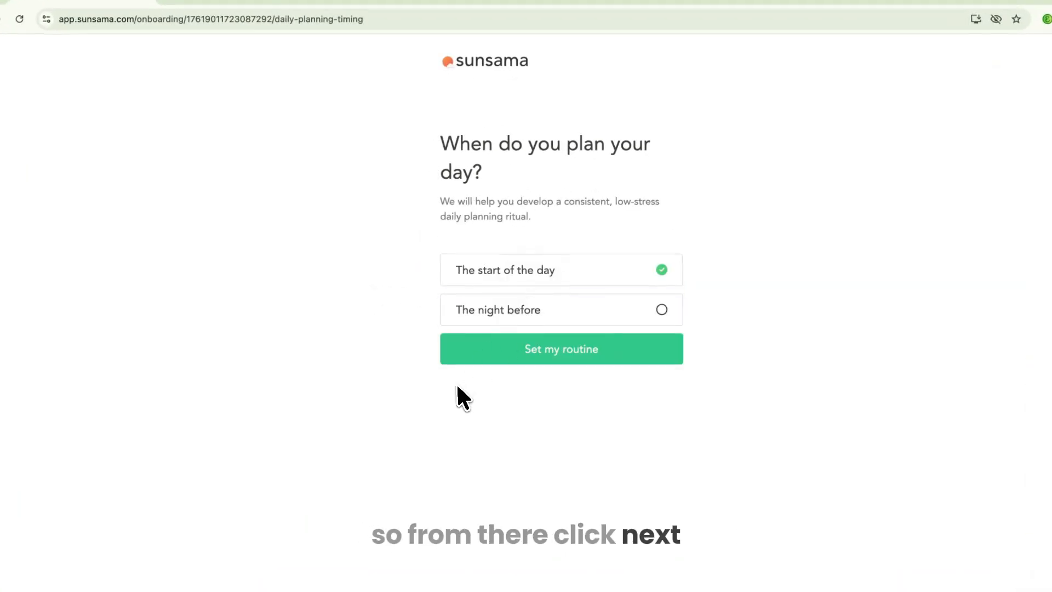
Choose the night before as the time to plan the day and set the routine
{"action": "left_click_drag", "start_coordinate": [415, 160], "coordinate": [491, 208]}
{"action": "left_click", "coordinate": [320, 253]}
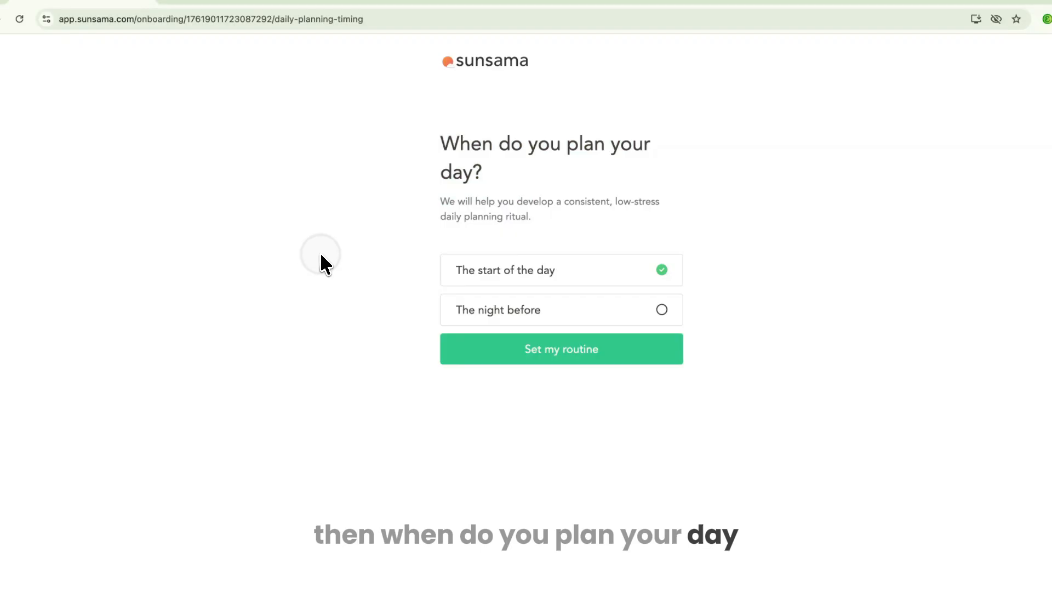
{"action": "left_click", "coordinate": [497, 320]}
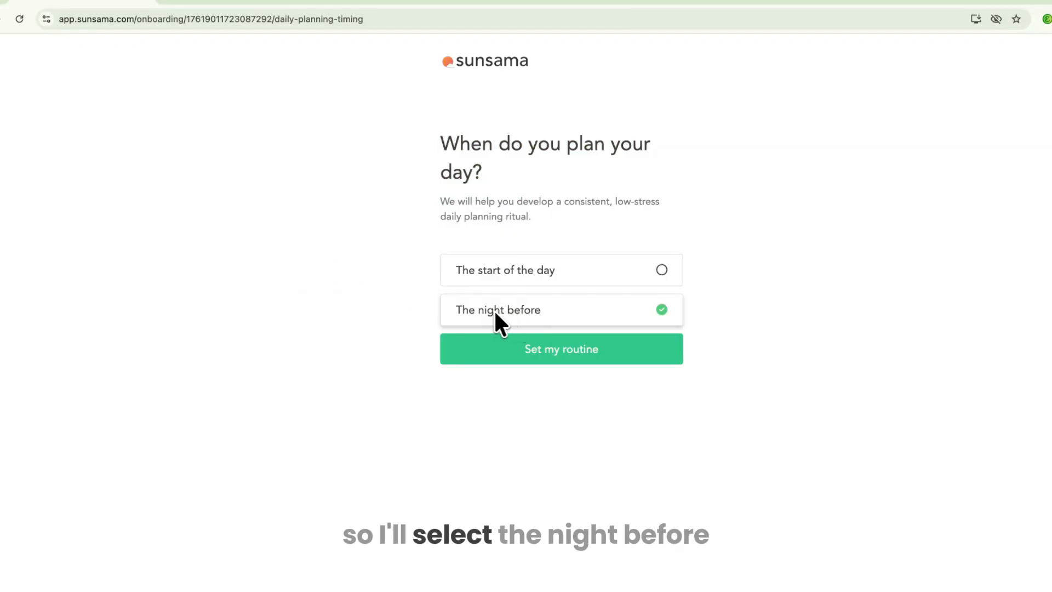
{"action": "left_click", "coordinate": [564, 356]}
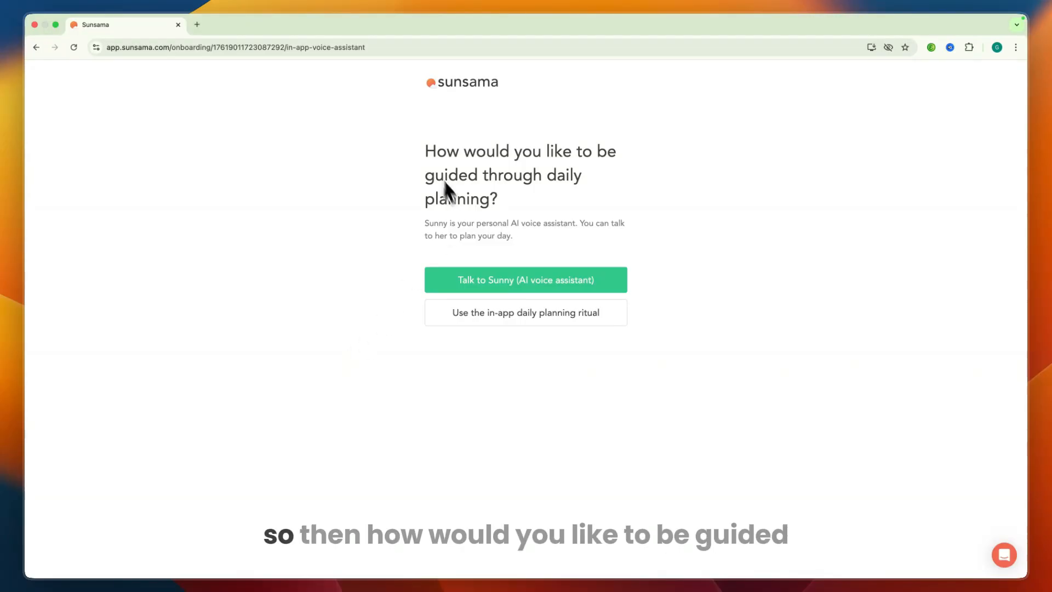
Choose the in-app daily planning ritual as the guide for daily planning
{"action": "left_click_drag", "start_coordinate": [417, 149], "coordinate": [592, 195]}
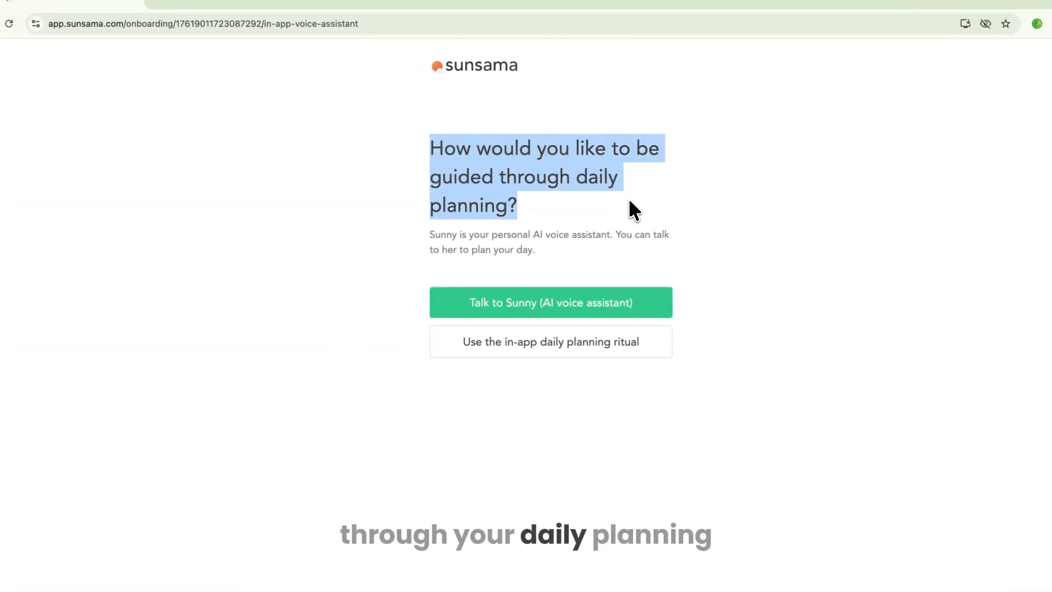
{"action": "left_click", "coordinate": [628, 201]}
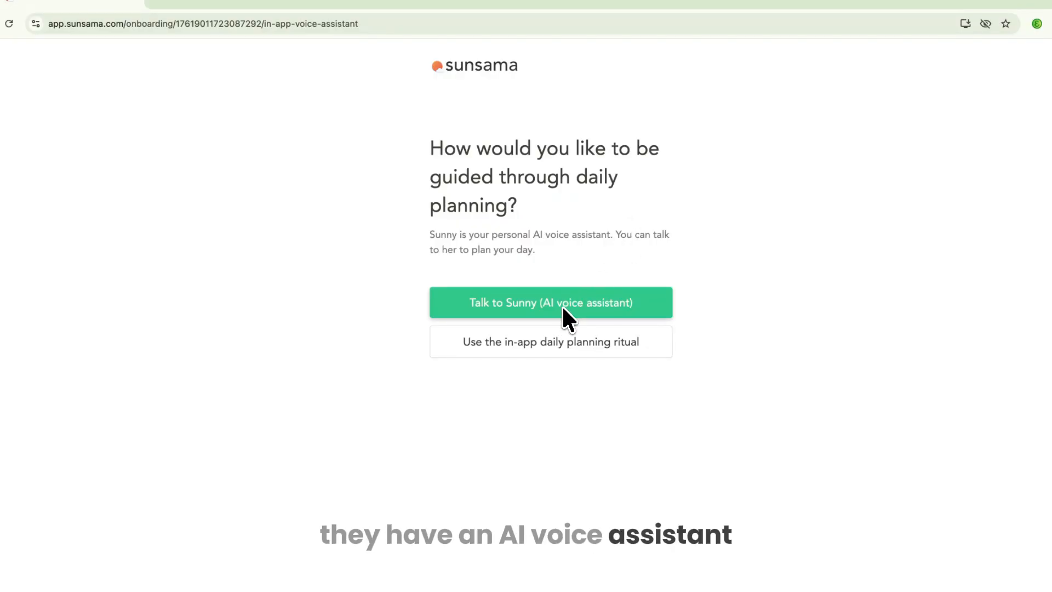
{"action": "left_click", "coordinate": [557, 344]}
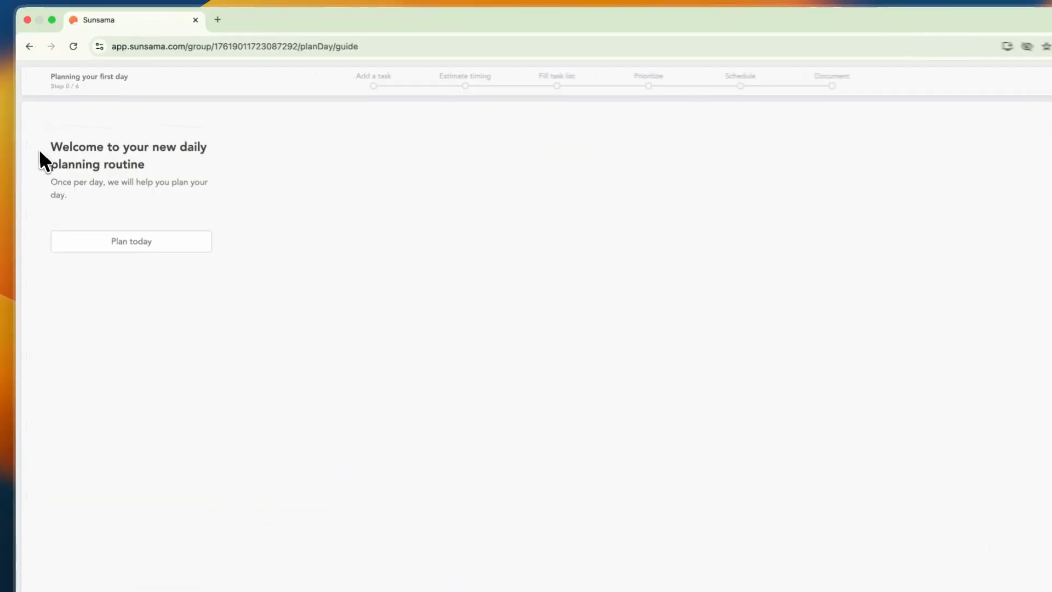
Start planning today and add a task described as "Send Letter", continuing to the time estimate
{"action": "left_click", "coordinate": [156, 242]}
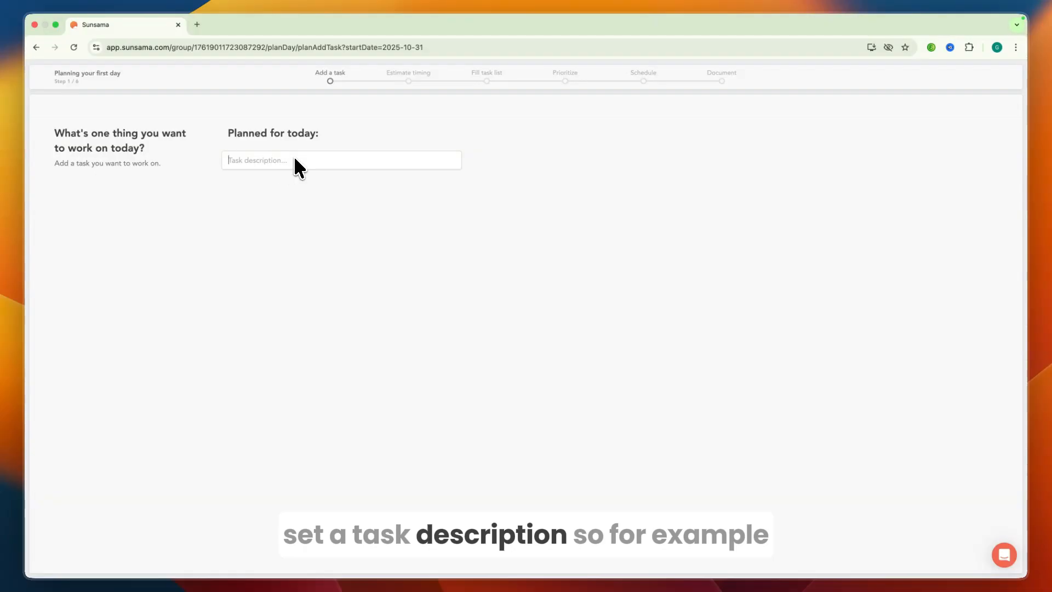
{"action": "type", "text": "Send"}
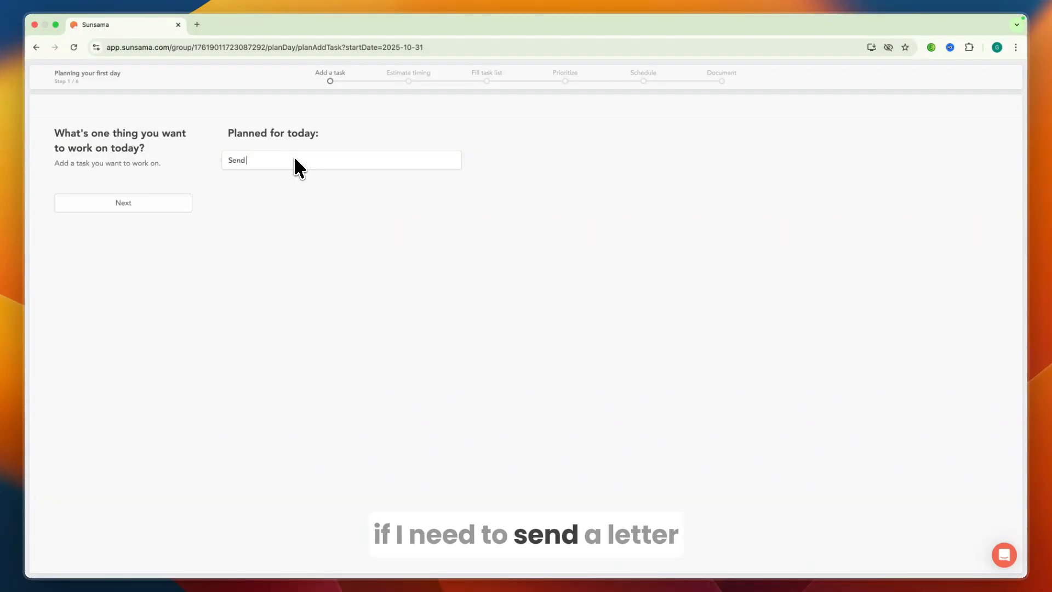
{"action": "type", "text": " Letter"}
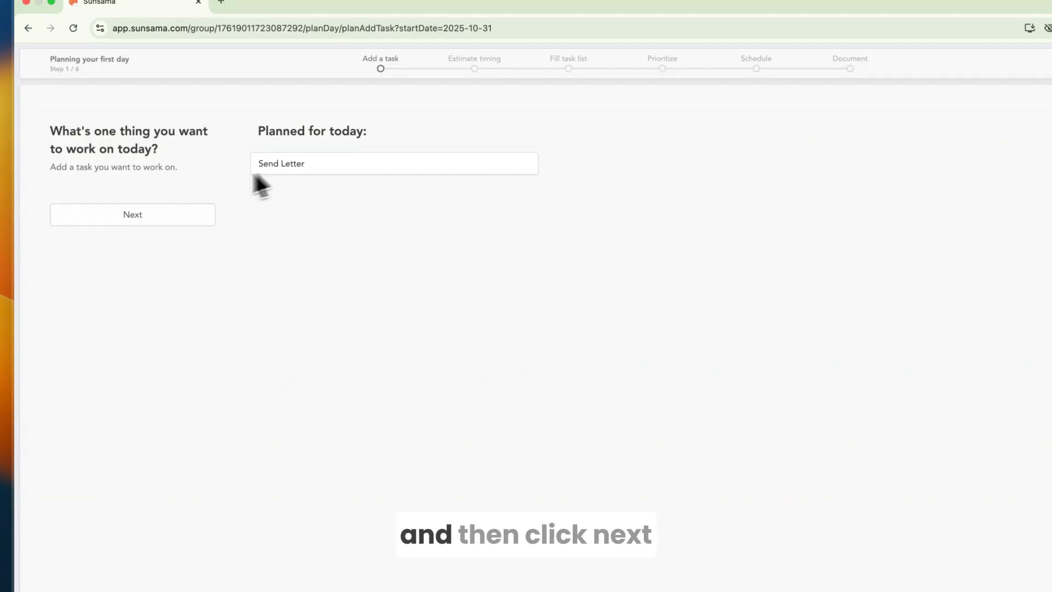
{"action": "left_click", "coordinate": [158, 213]}
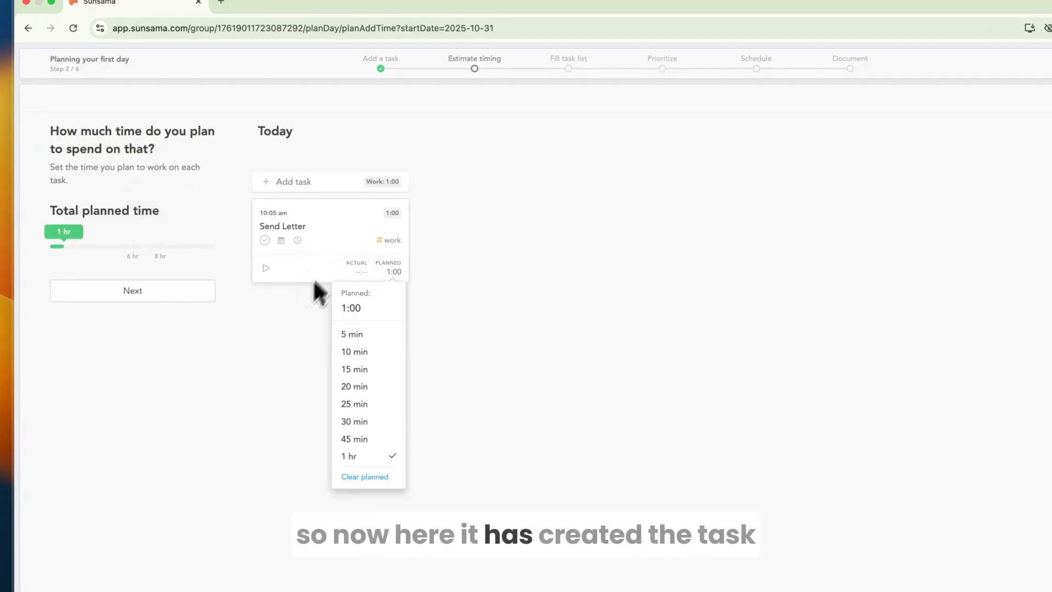
Set the Send Letter task's planned time to 10 min and continue to filling the task list
{"action": "left_click", "coordinate": [296, 311]}
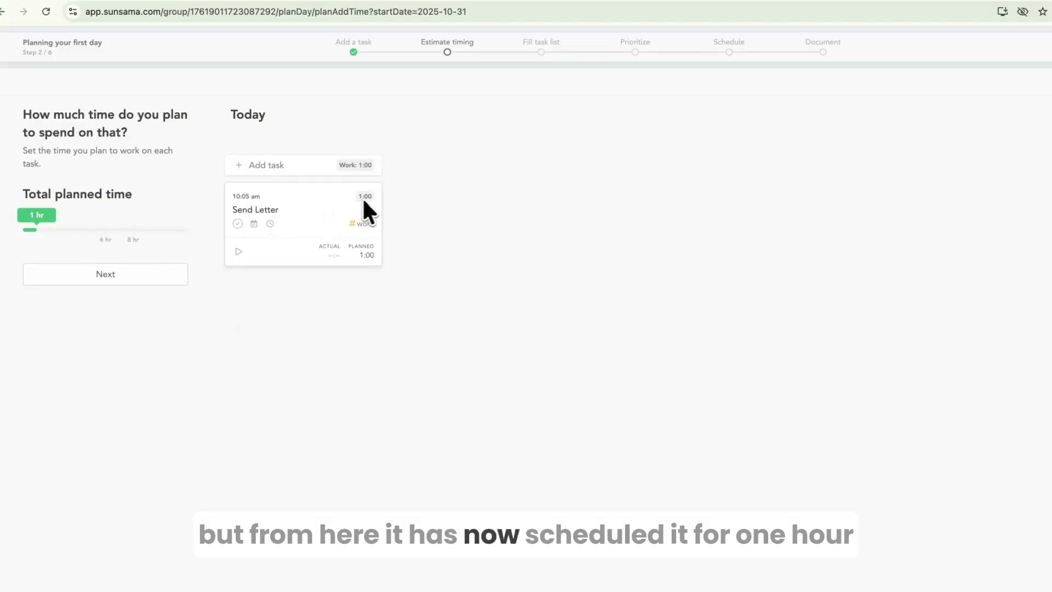
{"action": "left_click", "coordinate": [312, 228]}
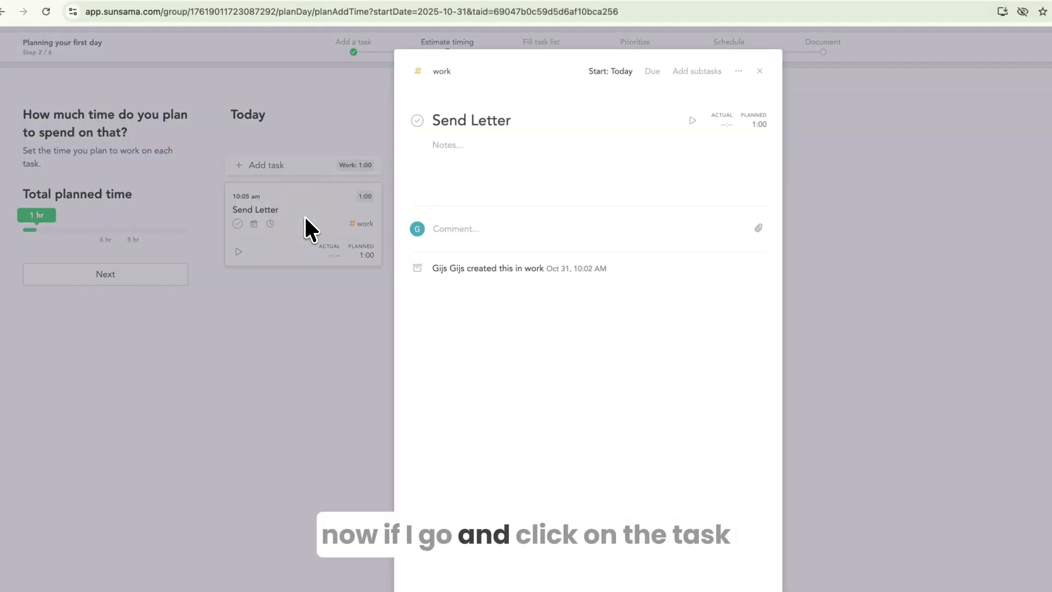
{"action": "left_click", "coordinate": [757, 123]}
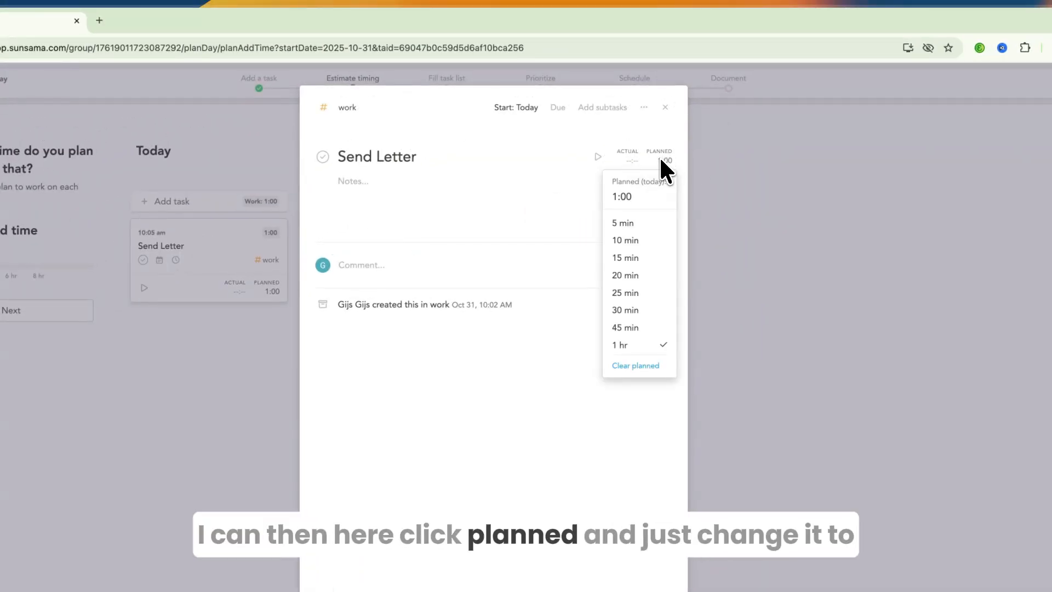
{"action": "left_click", "coordinate": [629, 240]}
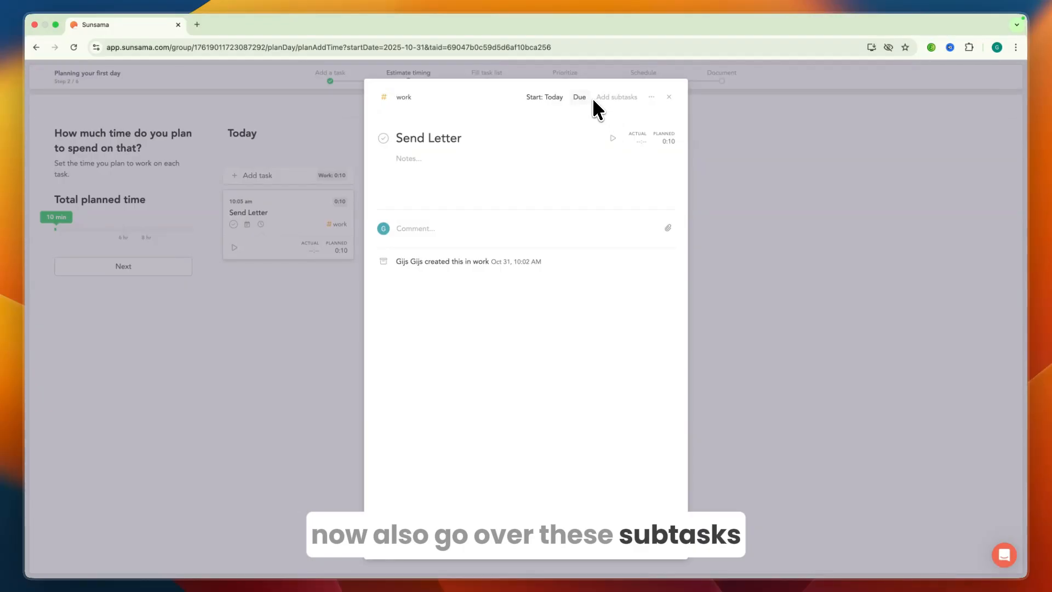
{"action": "left_click", "coordinate": [668, 96]}
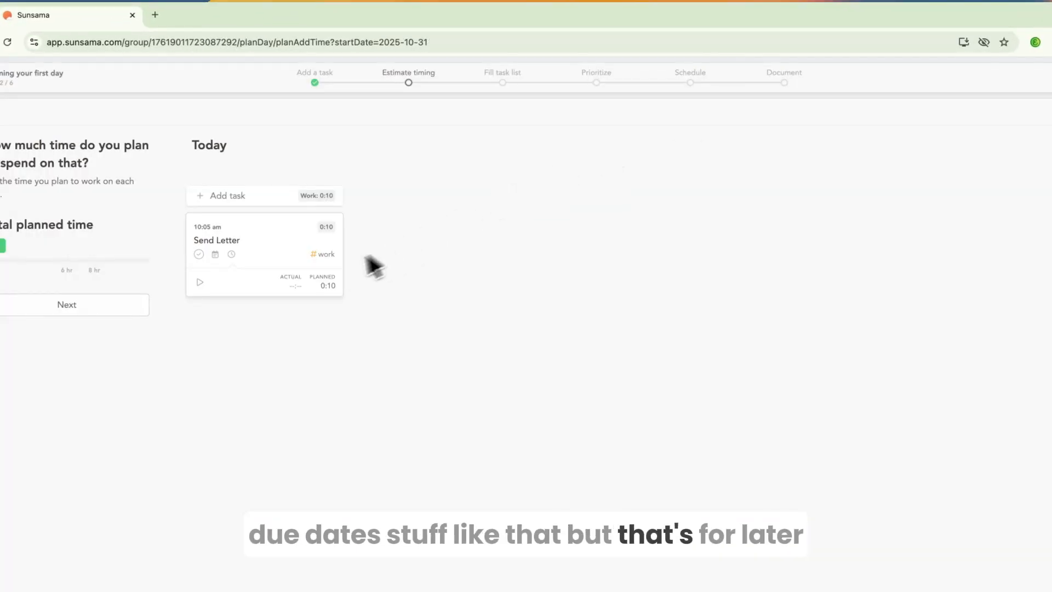
{"action": "left_click", "coordinate": [109, 306]}
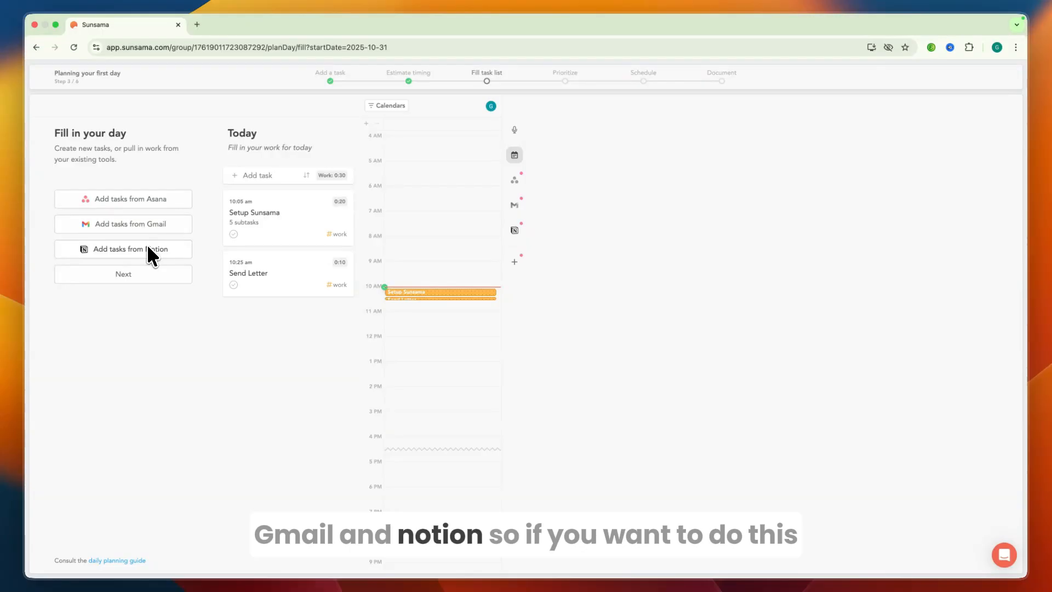
Connect the Asana integration and browse its tasks
{"action": "left_click", "coordinate": [150, 199]}
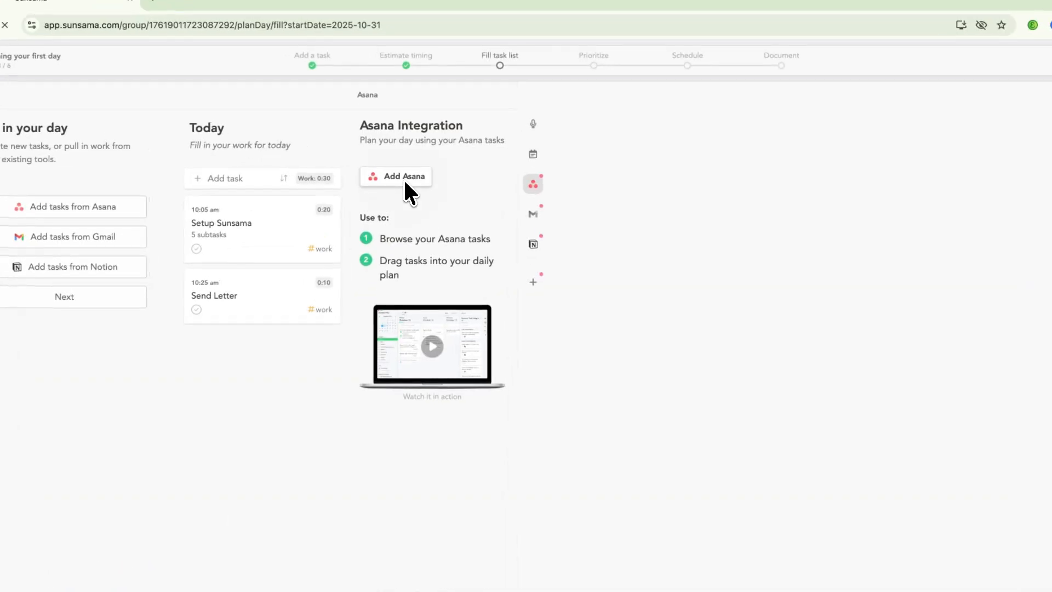
{"action": "left_click", "coordinate": [406, 174]}
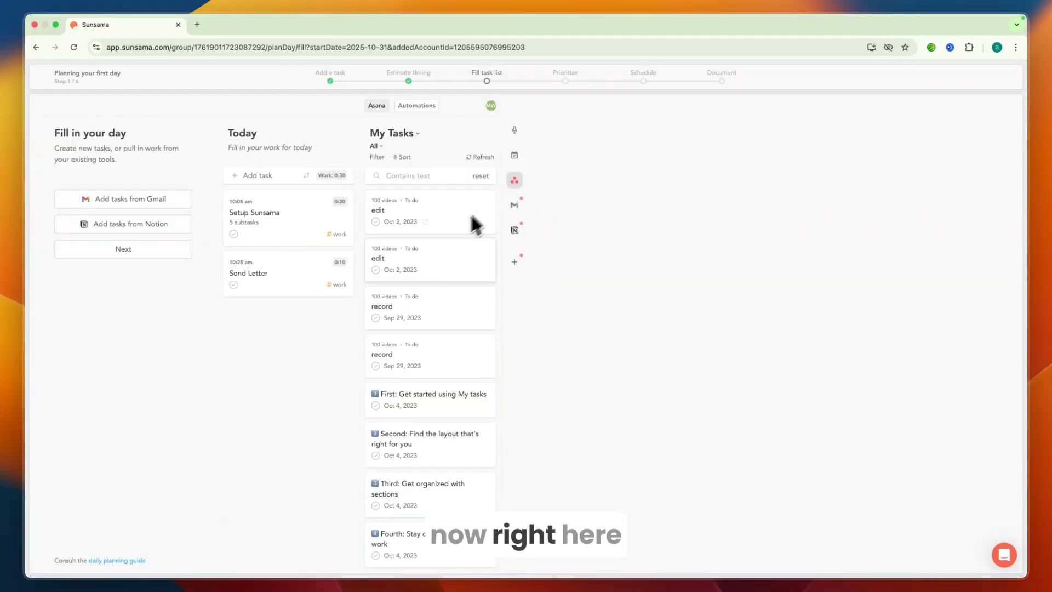
{"action": "scroll", "coordinate": [452, 462], "scroll_direction": "down", "scroll_amount": 1}
{"action": "scroll", "coordinate": [449, 456], "scroll_direction": "up", "scroll_amount": 1}
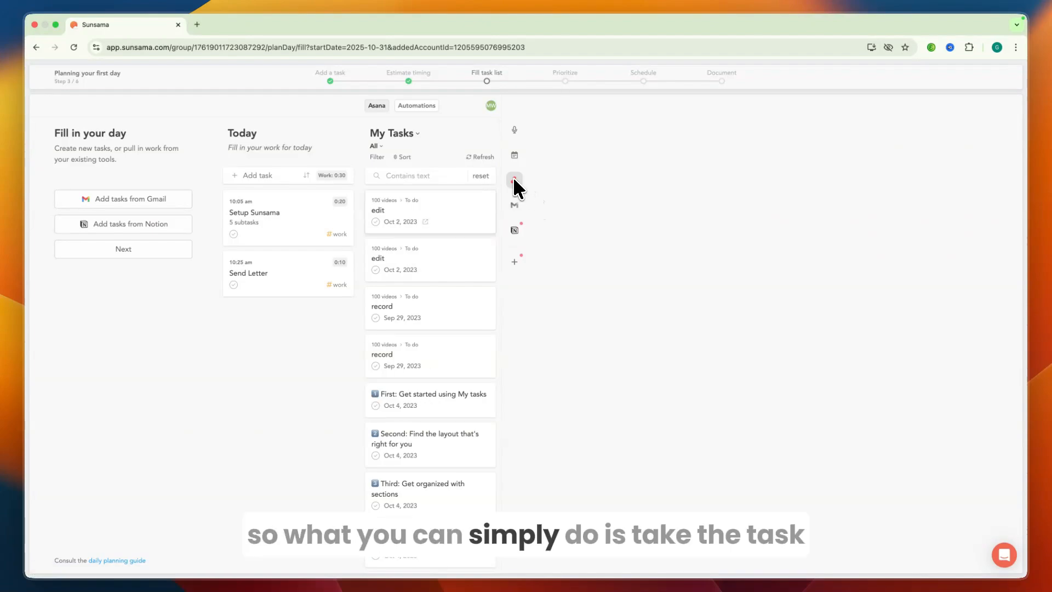
Add the Asana task "edit" to today's list below Send Letter and check its details
{"action": "left_click_drag", "start_coordinate": [454, 213], "coordinate": [314, 267]}
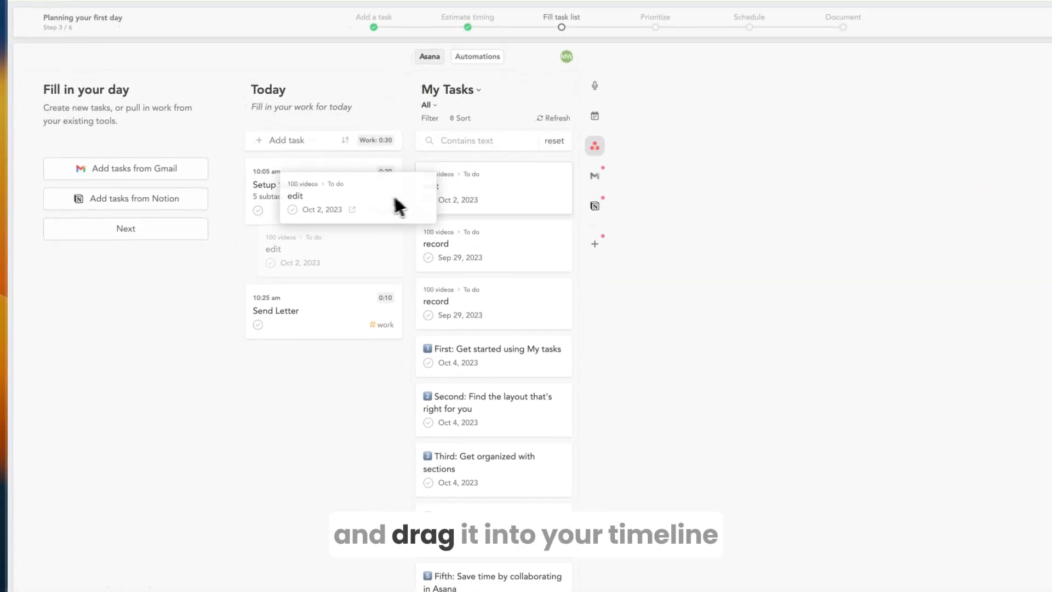
{"action": "mouse_move", "coordinate": [353, 332]}
{"action": "left_mouse_down"}
{"action": "mouse_move", "coordinate": [357, 201]}
{"action": "mouse_move", "coordinate": [350, 311]}
{"action": "mouse_move", "coordinate": [364, 296]}
{"action": "mouse_move", "coordinate": [364, 320]}
{"action": "left_mouse_up"}
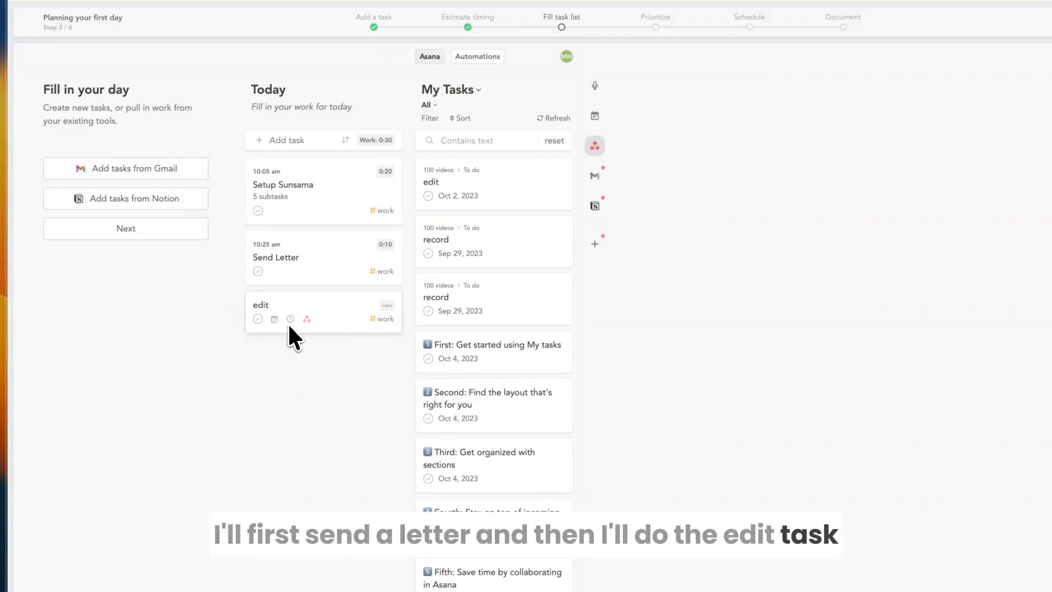
{"action": "left_click", "coordinate": [354, 324]}
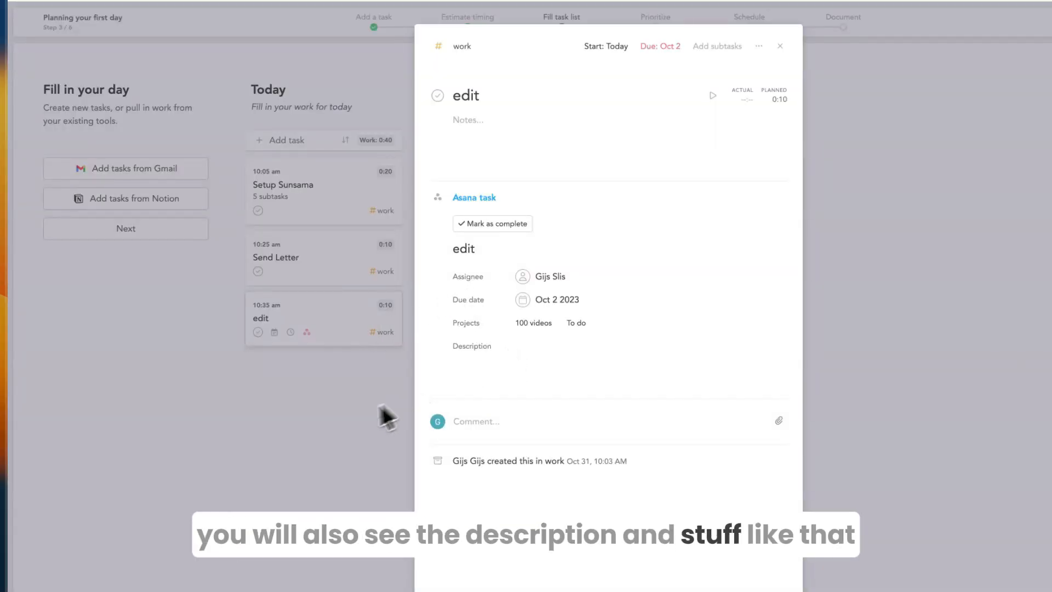
{"action": "left_click", "coordinate": [348, 421]}
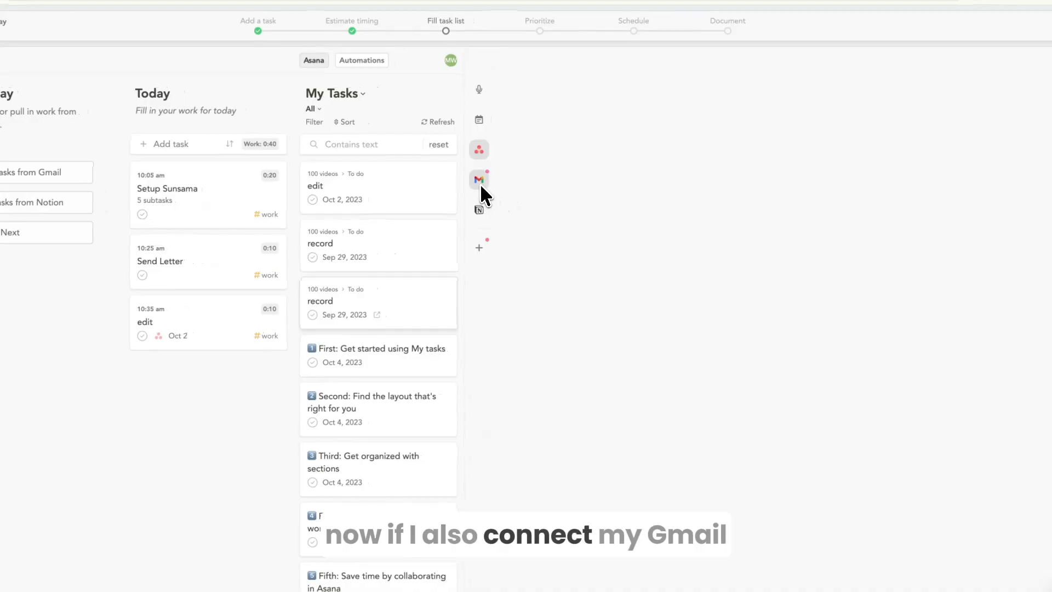
Connect Gmail with Inbox as the place for important emails and add the "Making the most of our time together" email to today's tasks
{"action": "left_click", "coordinate": [594, 175]}
{"action": "left_click", "coordinate": [357, 144]}
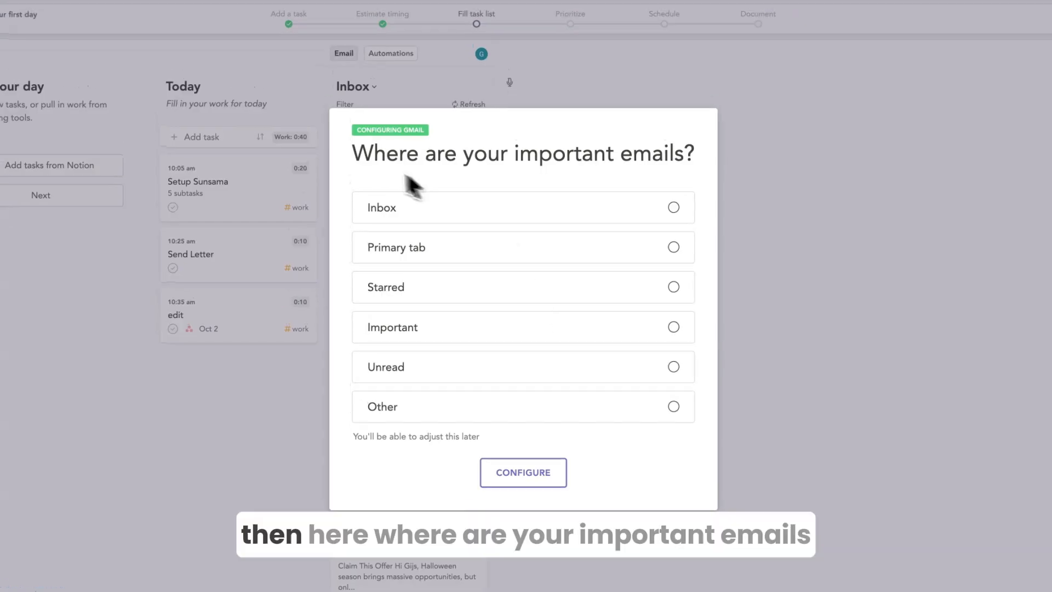
{"action": "left_click_drag", "start_coordinate": [353, 157], "coordinate": [676, 162]}
{"action": "left_click", "coordinate": [487, 226]}
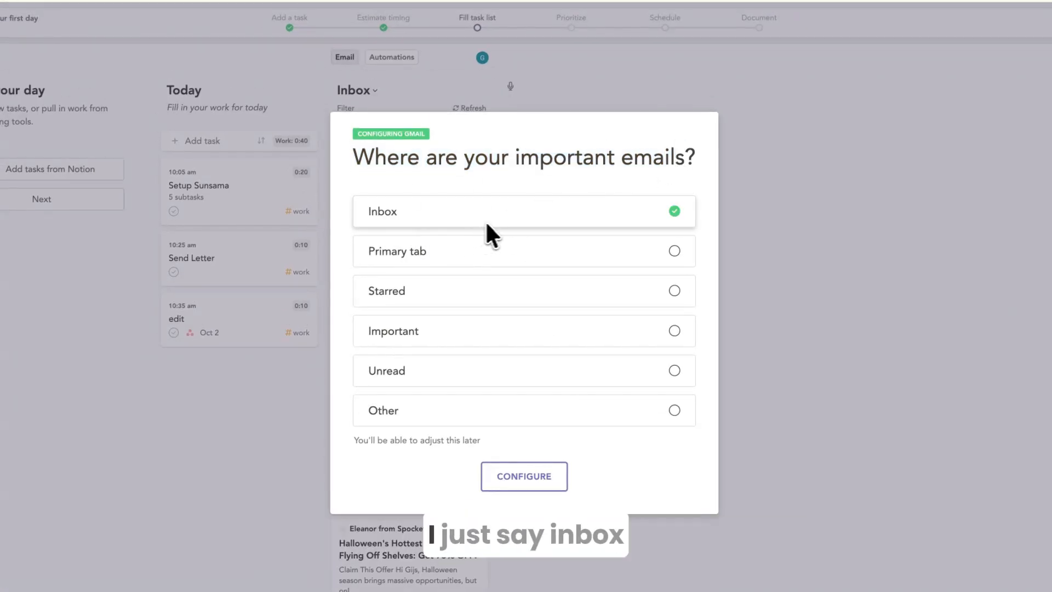
{"action": "left_click", "coordinate": [538, 481]}
{"action": "left_click", "coordinate": [523, 486]}
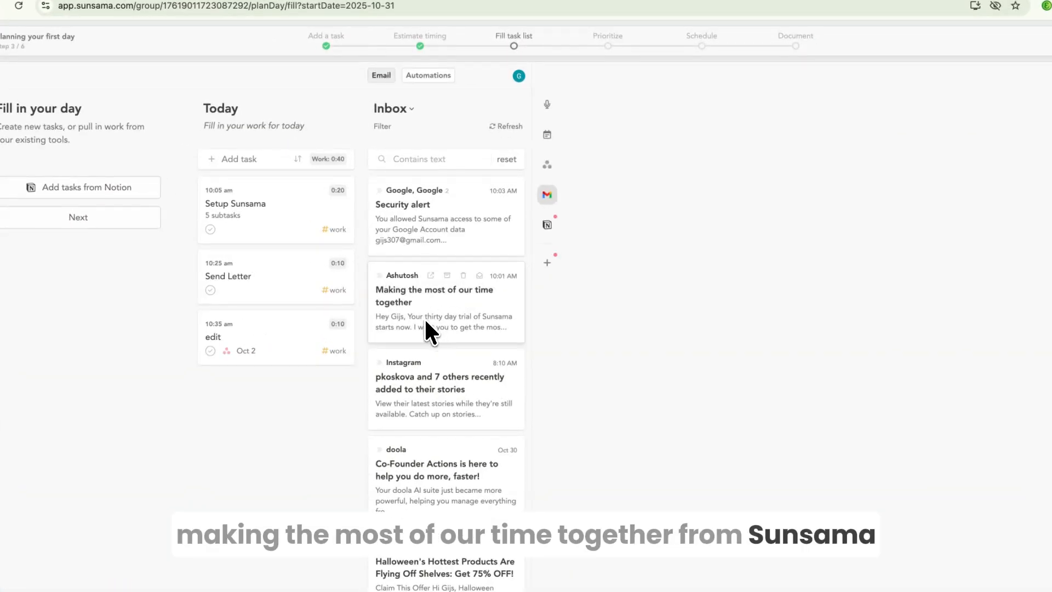
{"action": "left_click_drag", "start_coordinate": [424, 318], "coordinate": [254, 426]}
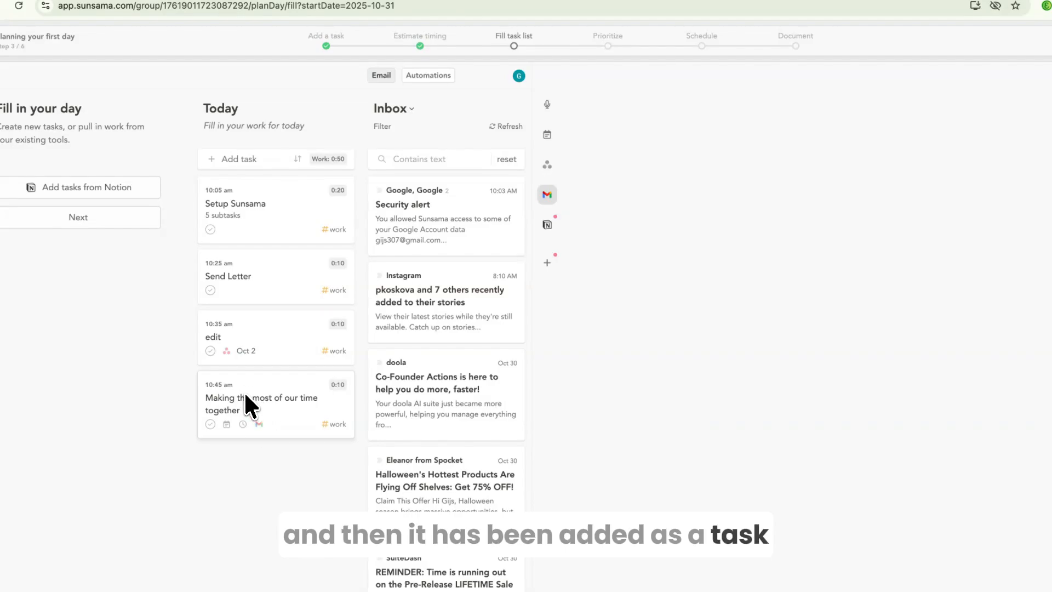
Set the planned time of the "edit" task to 1 hr and close its details
{"action": "left_click", "coordinate": [304, 328]}
{"action": "left_click", "coordinate": [726, 113]}
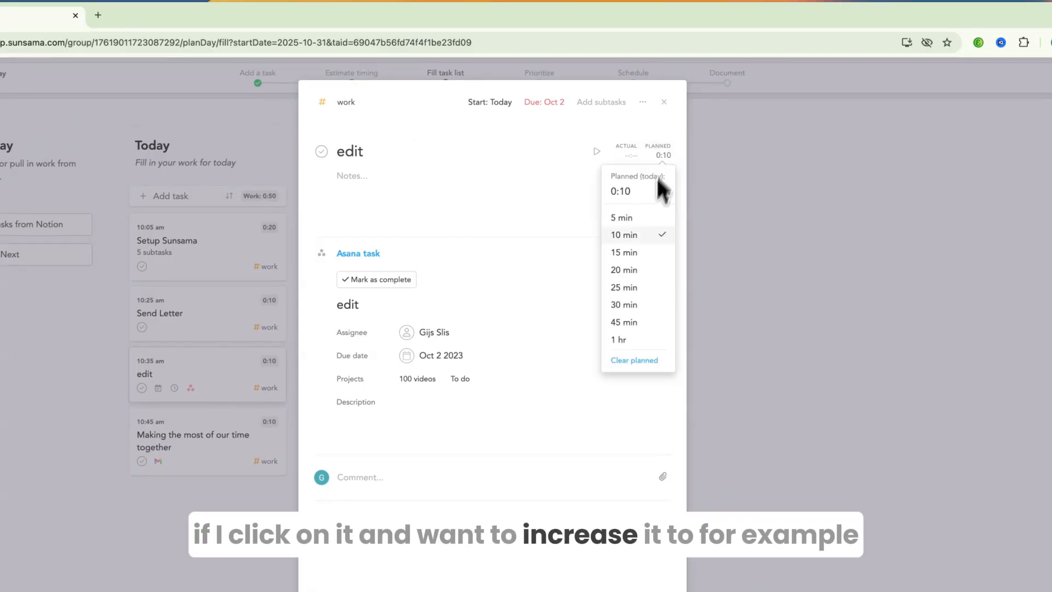
{"action": "scroll", "coordinate": [628, 306], "scroll_direction": "down", "scroll_amount": 1}
{"action": "left_click", "coordinate": [625, 321]}
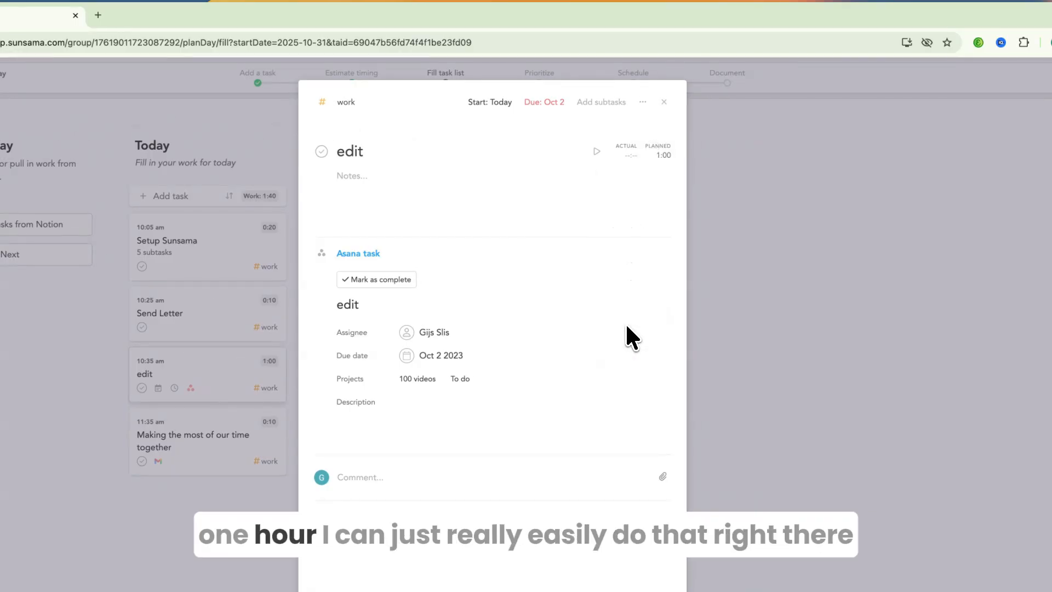
{"action": "left_click", "coordinate": [767, 305]}
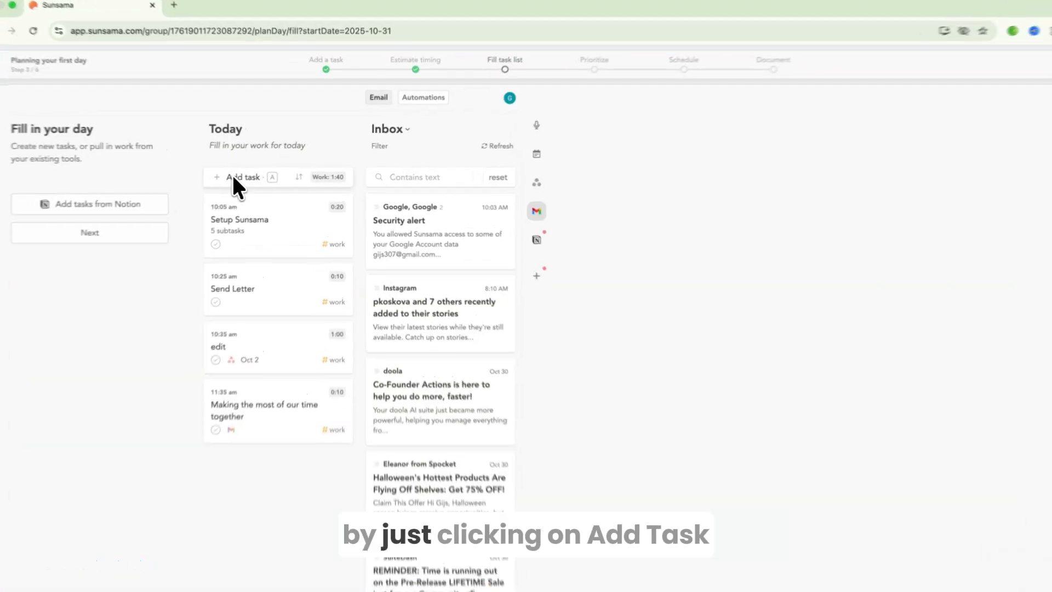
Start a new task, look over its channel and date options, and describe it as "Record sunsama tutorial"
{"action": "left_click", "coordinate": [235, 178]}
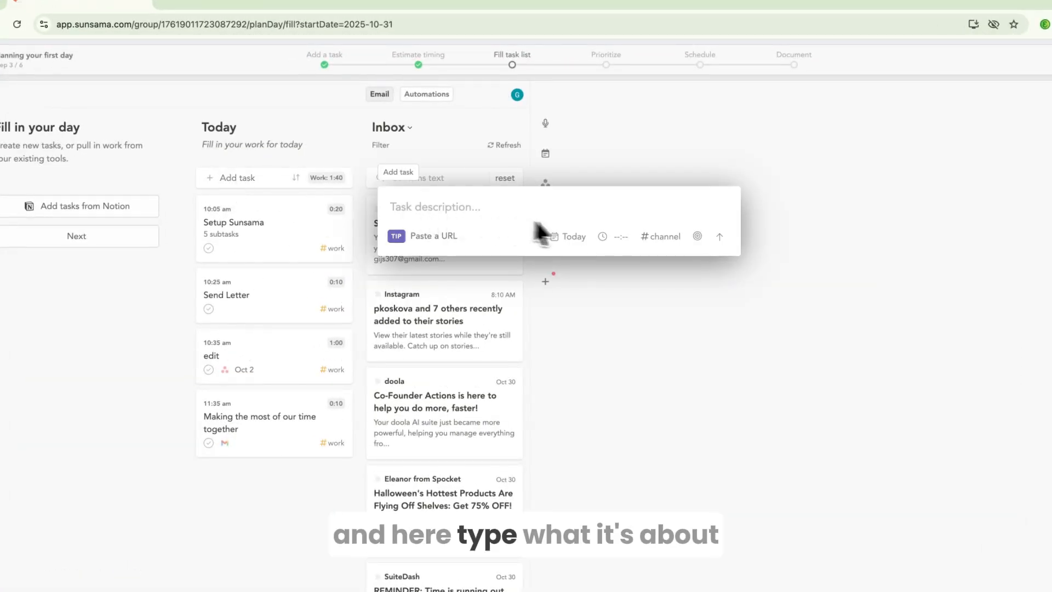
{"action": "left_click", "coordinate": [668, 237]}
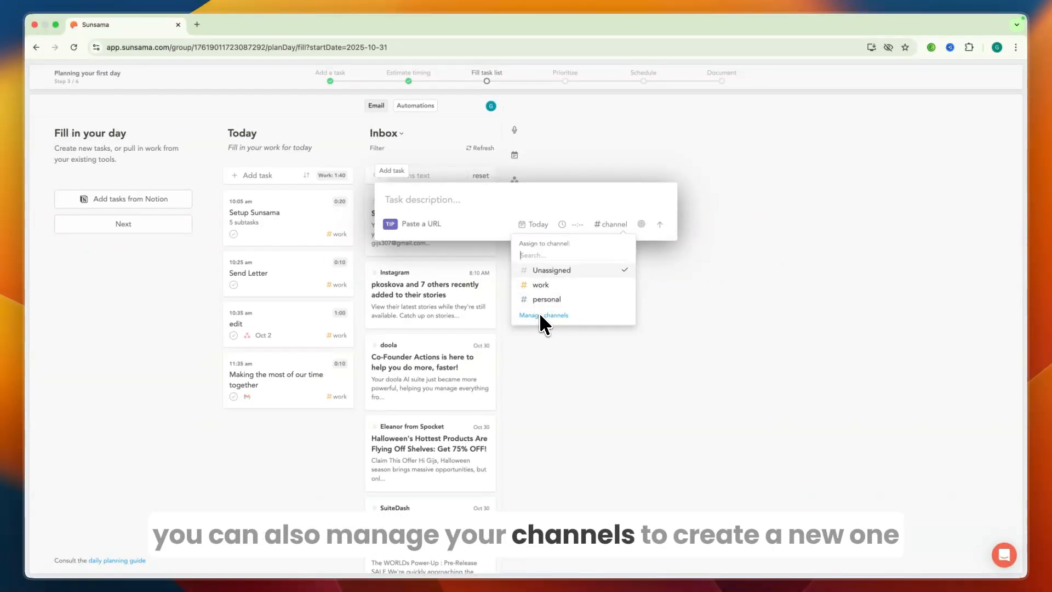
{"action": "left_click", "coordinate": [534, 224]}
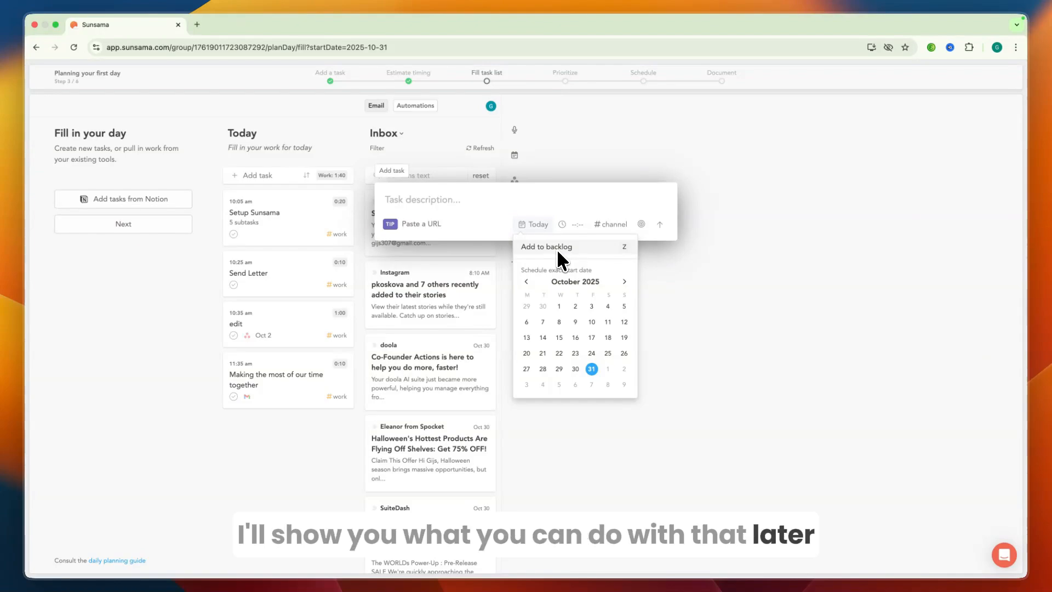
{"action": "left_click", "coordinate": [443, 196]}
{"action": "type", "text": "Record sunsama tutorial"}
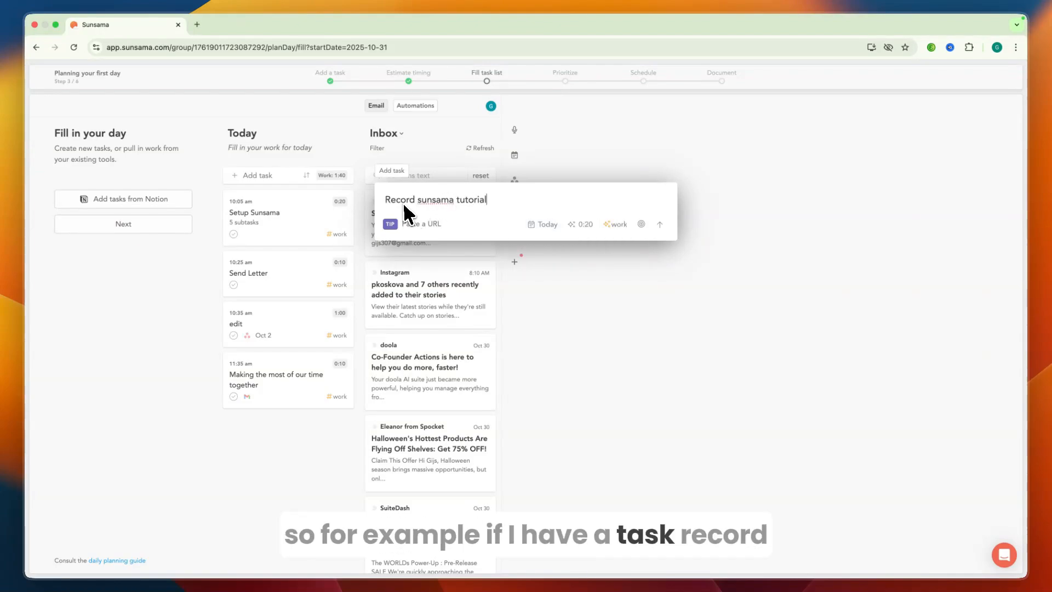
Assign the new tutorial task to the backlog with 45 min planned and create it
{"action": "left_click", "coordinate": [544, 223]}
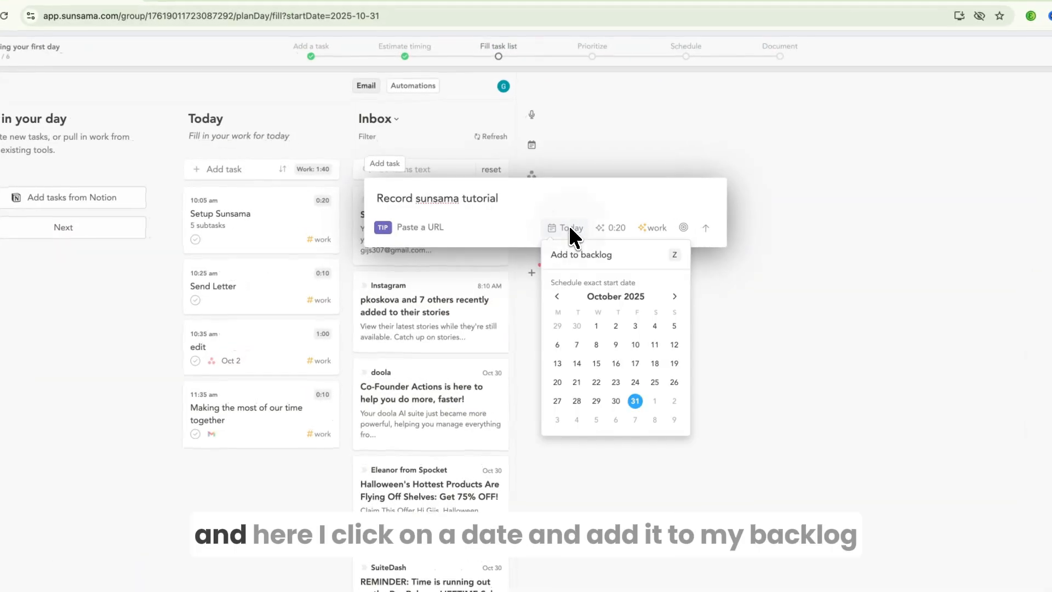
{"action": "left_click", "coordinate": [575, 254]}
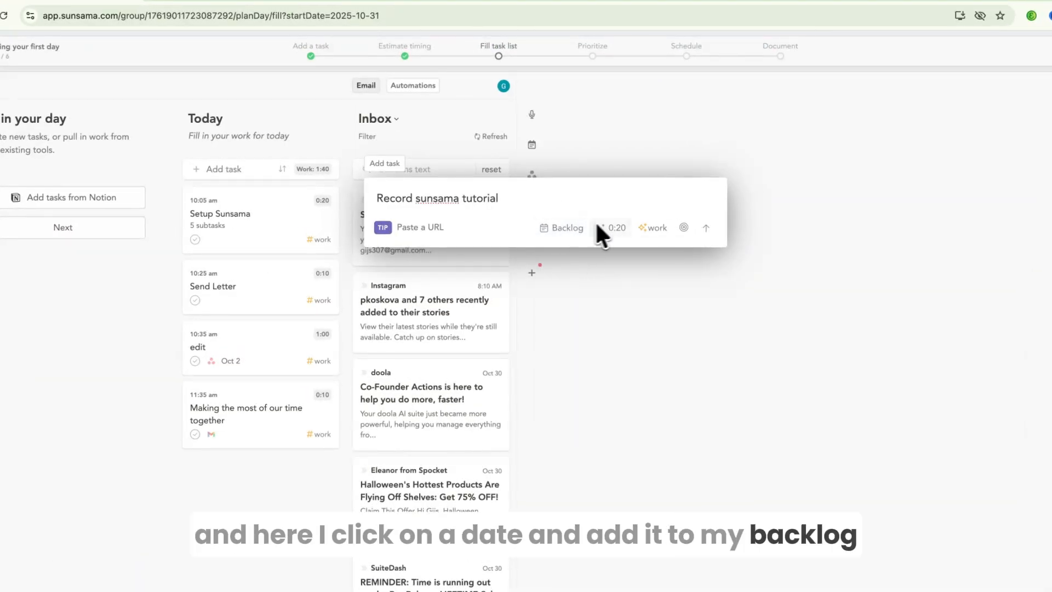
{"action": "left_click", "coordinate": [610, 225]}
{"action": "scroll", "coordinate": [601, 350], "scroll_direction": "down", "scroll_amount": 3}
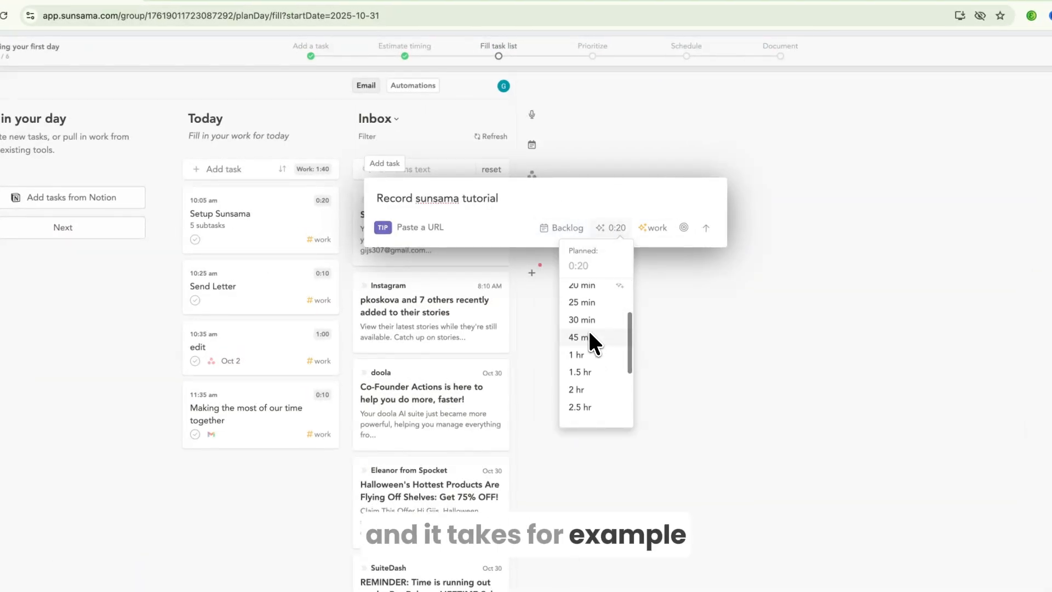
{"action": "left_click", "coordinate": [592, 340]}
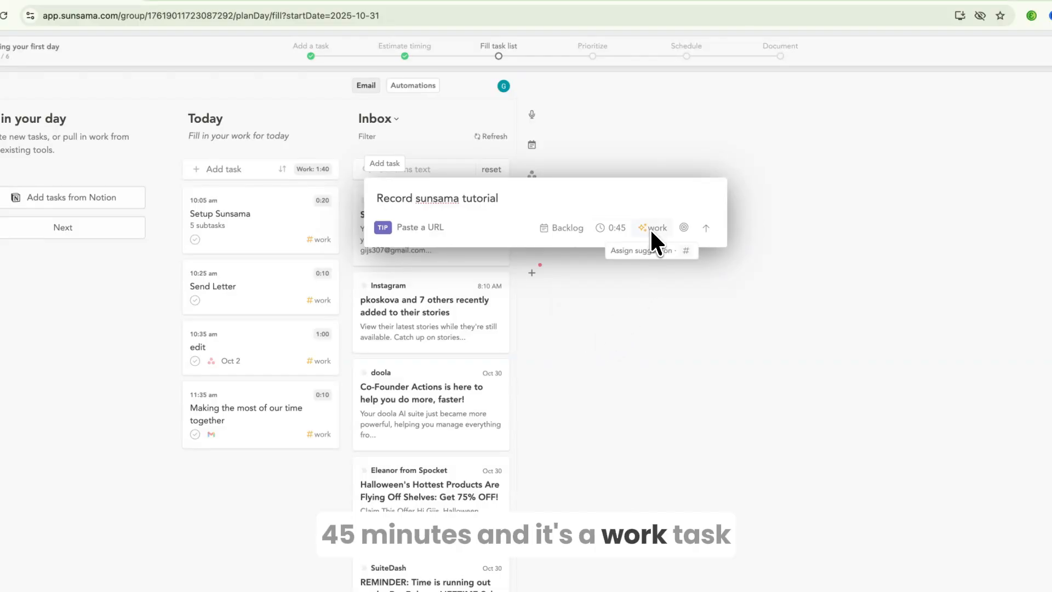
{"action": "left_click", "coordinate": [701, 268]}
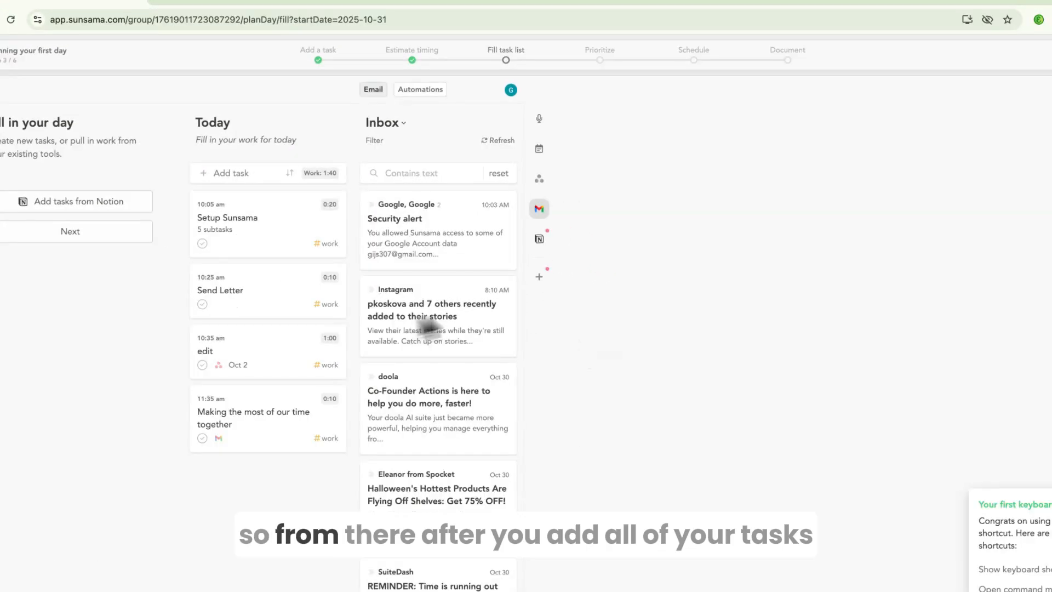
Finish filling today's task list and continue through the planning stages to the daily plan document
{"action": "scroll", "coordinate": [368, 291], "scroll_direction": "down", "scroll_amount": 4}
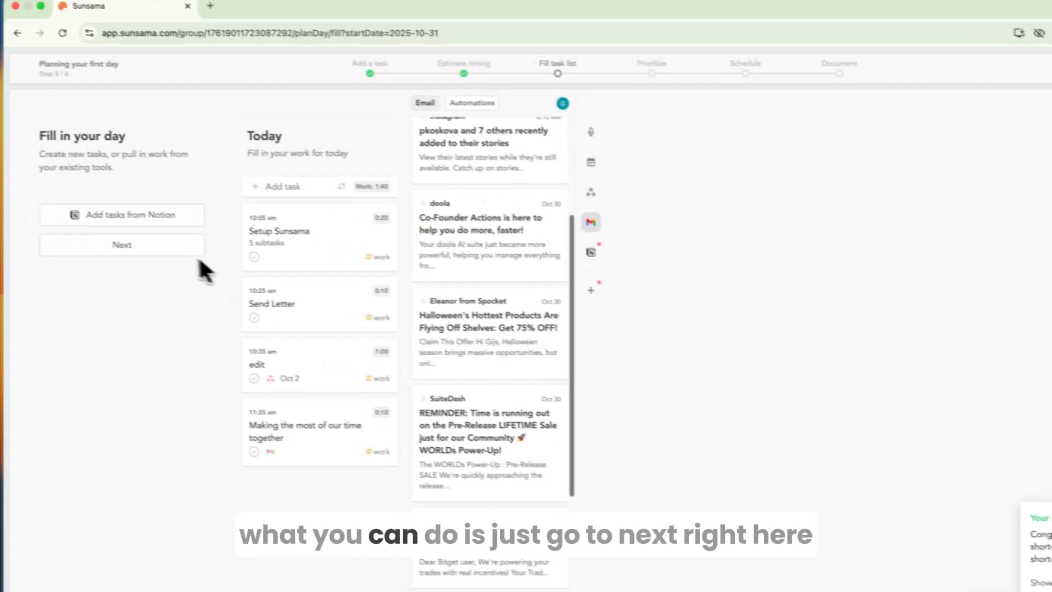
{"action": "left_click", "coordinate": [172, 248]}
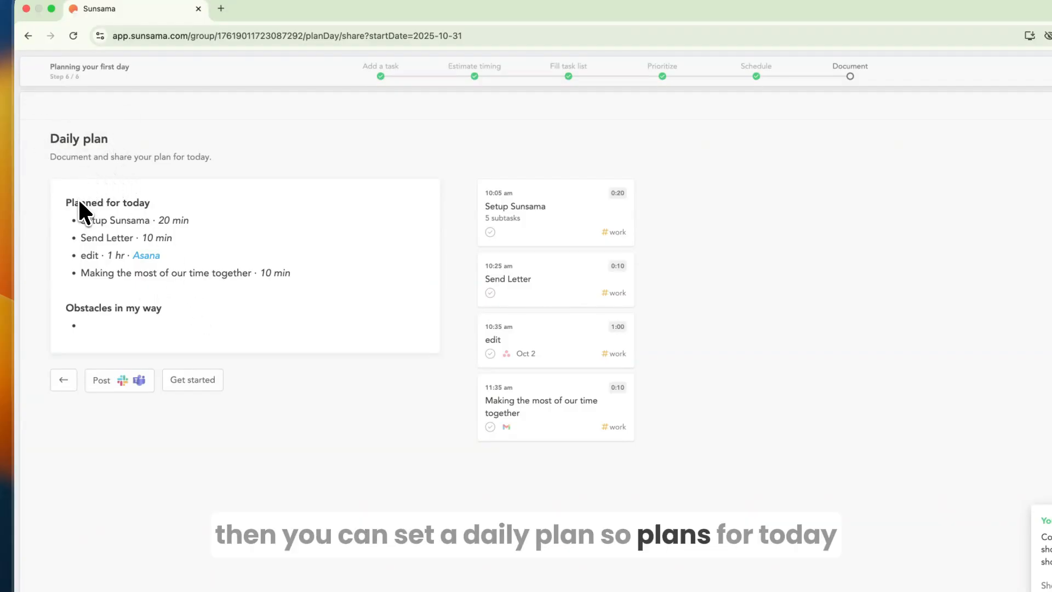
Go over the planned tasks in the daily plan document and remove its "Obstacles in my way" section
{"action": "left_click_drag", "start_coordinate": [80, 203], "coordinate": [85, 203]}
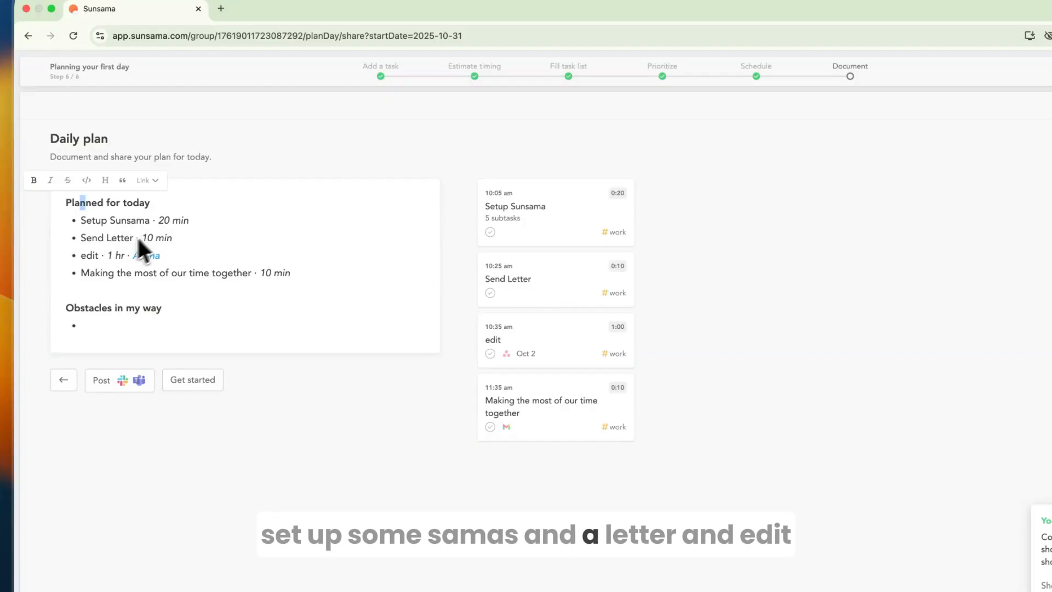
{"action": "triple_click", "coordinate": [104, 273]}
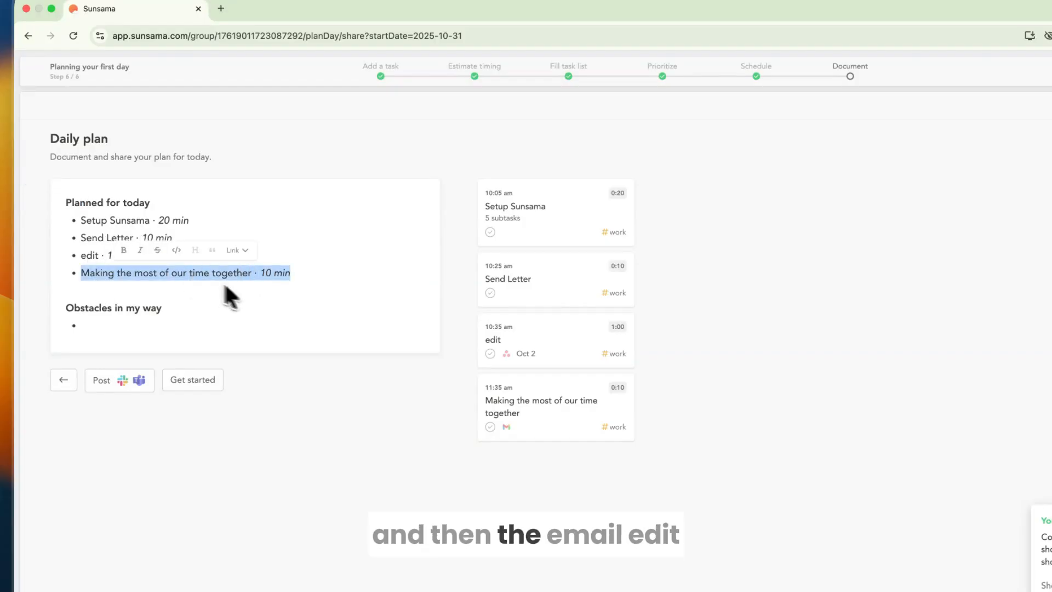
{"action": "left_click", "coordinate": [186, 323]}
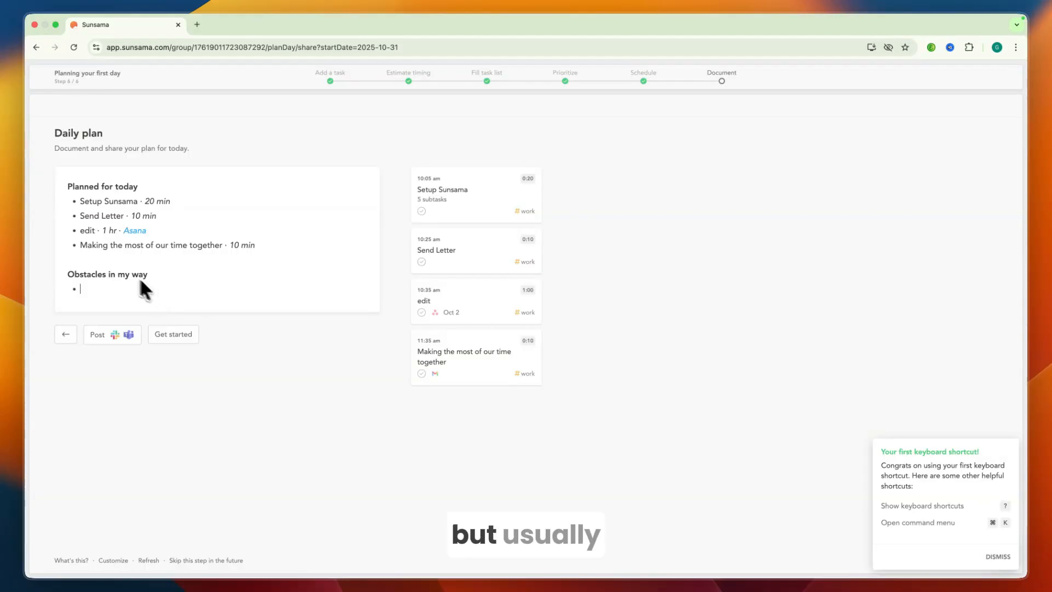
{"action": "left_click_drag", "start_coordinate": [65, 271], "coordinate": [169, 300]}
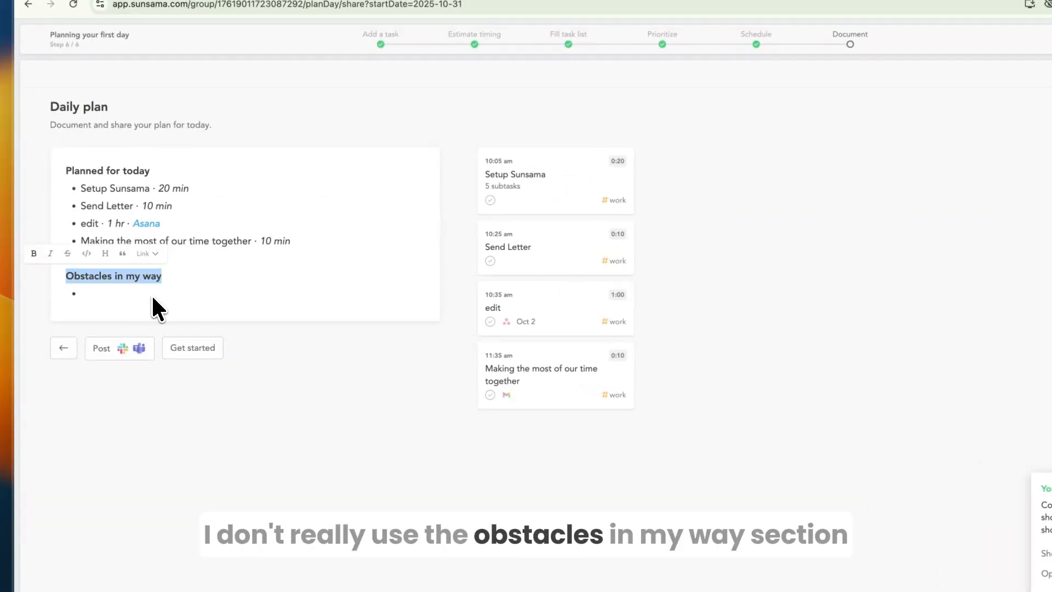
{"action": "key", "text": "BackSpace"}
{"action": "key", "text": "Return"}
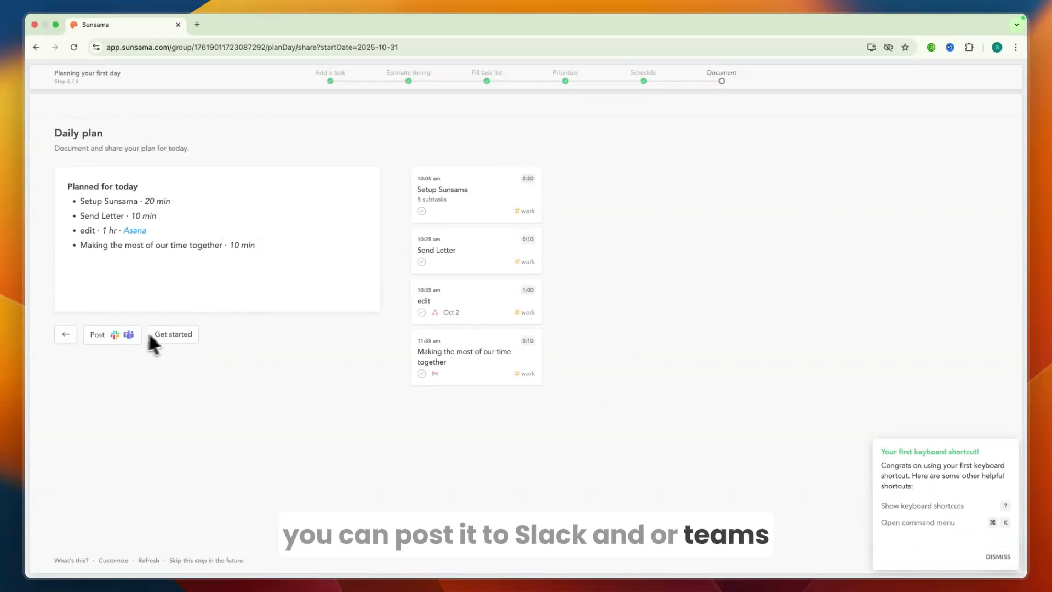
Finish the first-day planning without posting the plan and stop the running timer on the "Setup Sunsama" task
{"action": "left_click", "coordinate": [176, 335]}
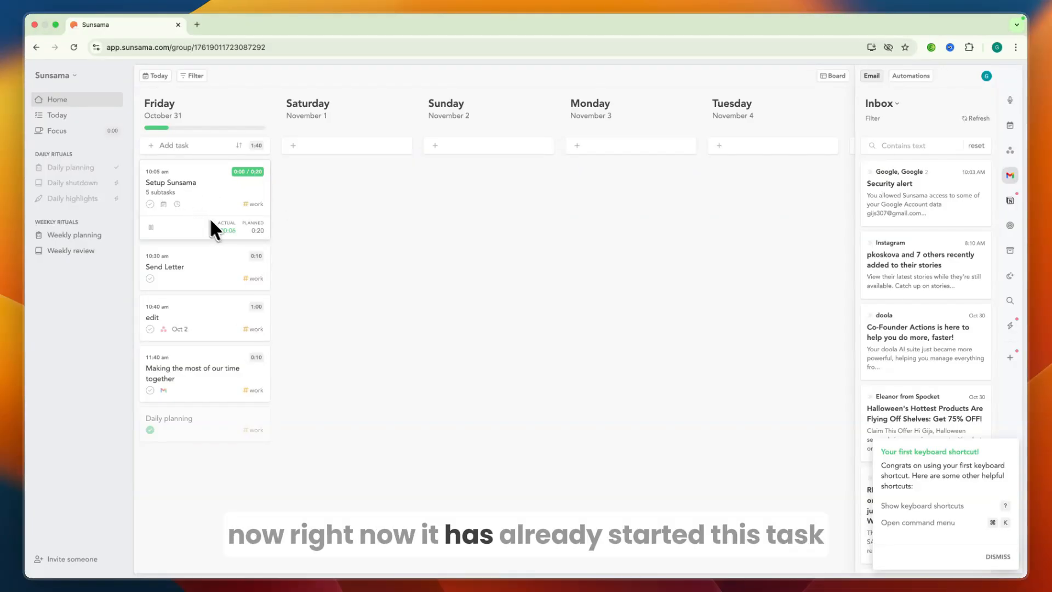
{"action": "left_click", "coordinate": [150, 227]}
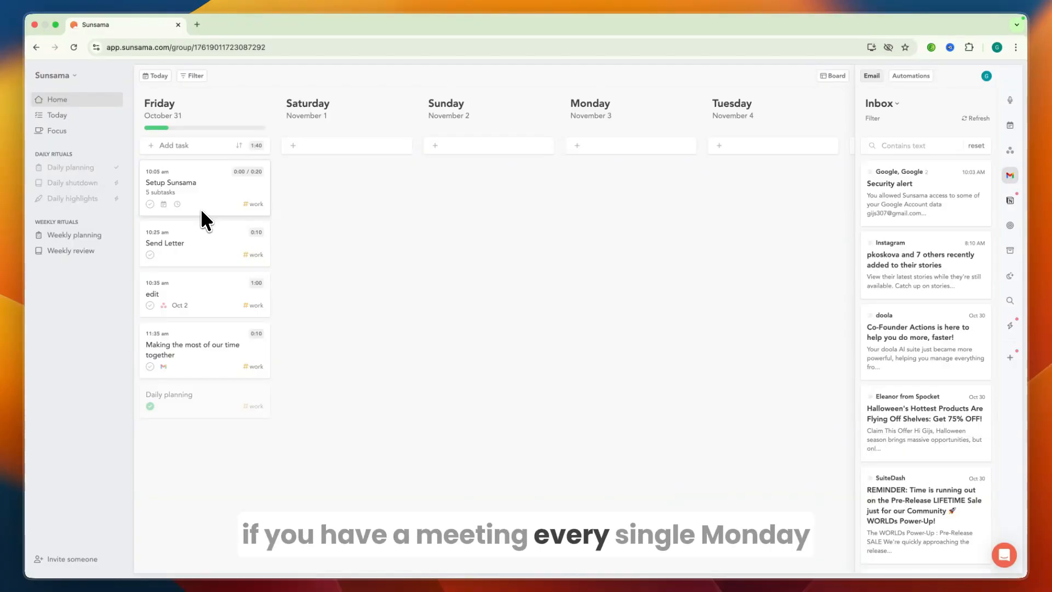
Start a new task described as "Monday team meeting" and schedule it for Monday, November 3
{"action": "left_click", "coordinate": [298, 147]}
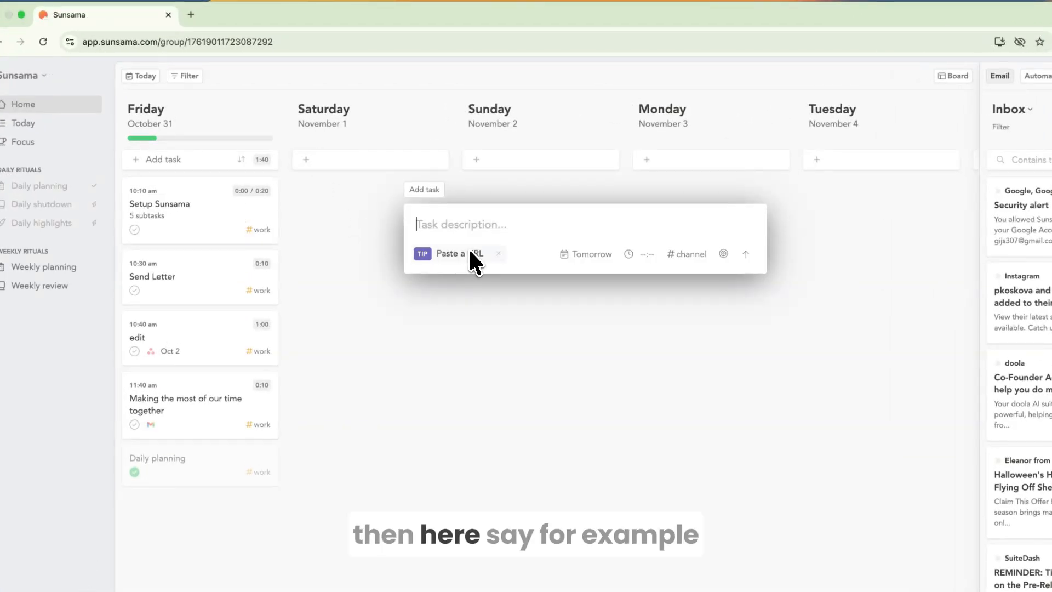
{"action": "type", "text": "Mond"}
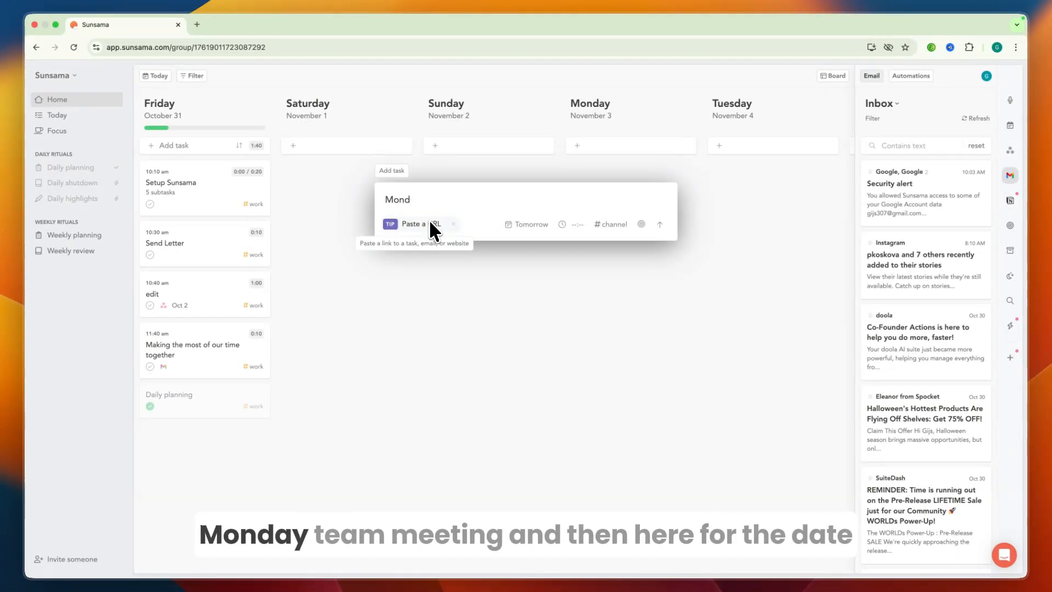
{"action": "type", "text": "ay team meeting"}
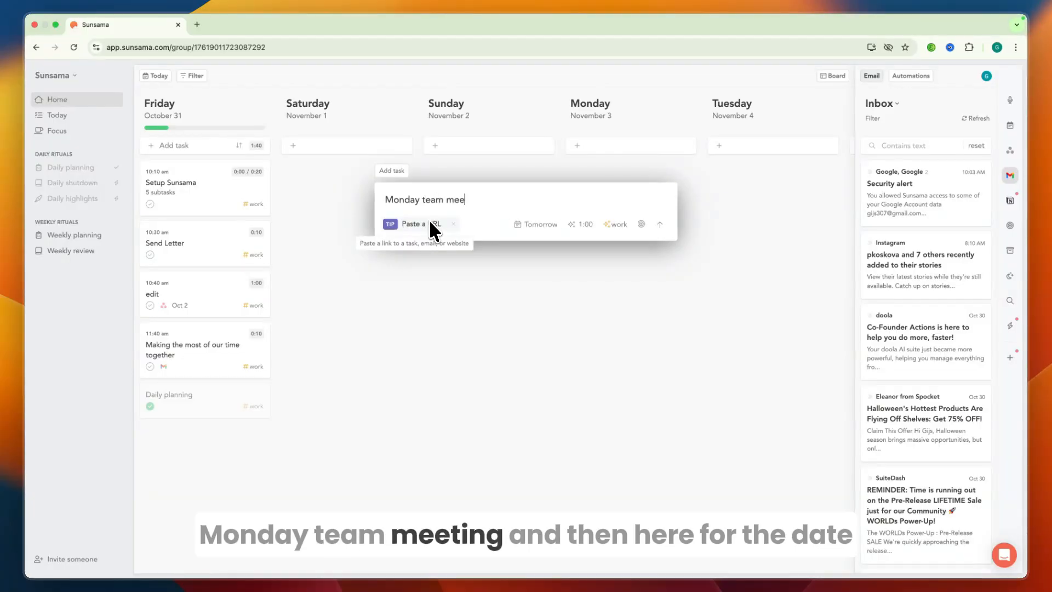
{"action": "left_click", "coordinate": [540, 225]}
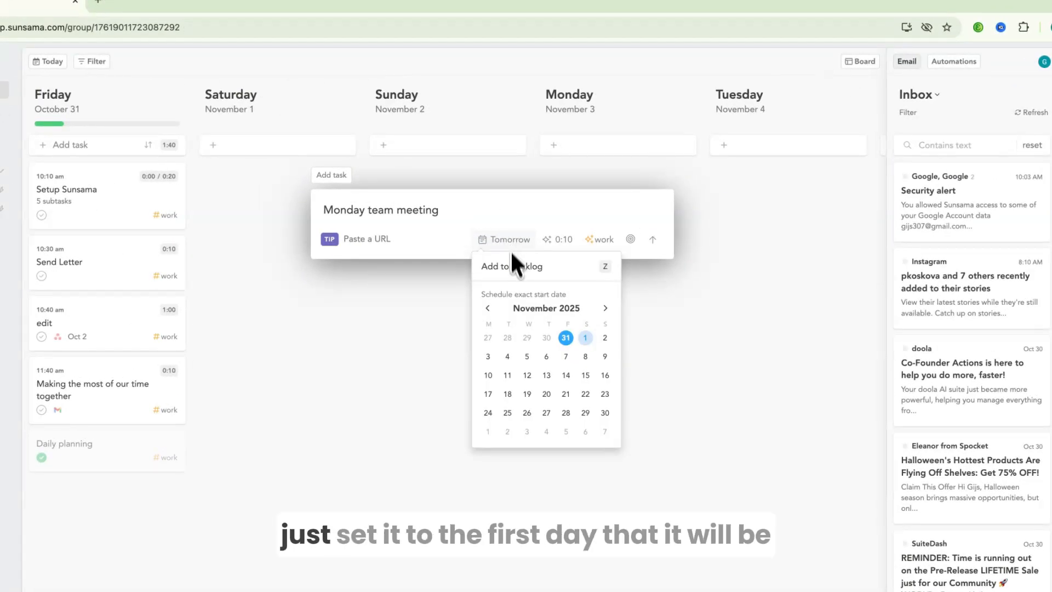
{"action": "left_click", "coordinate": [488, 354]}
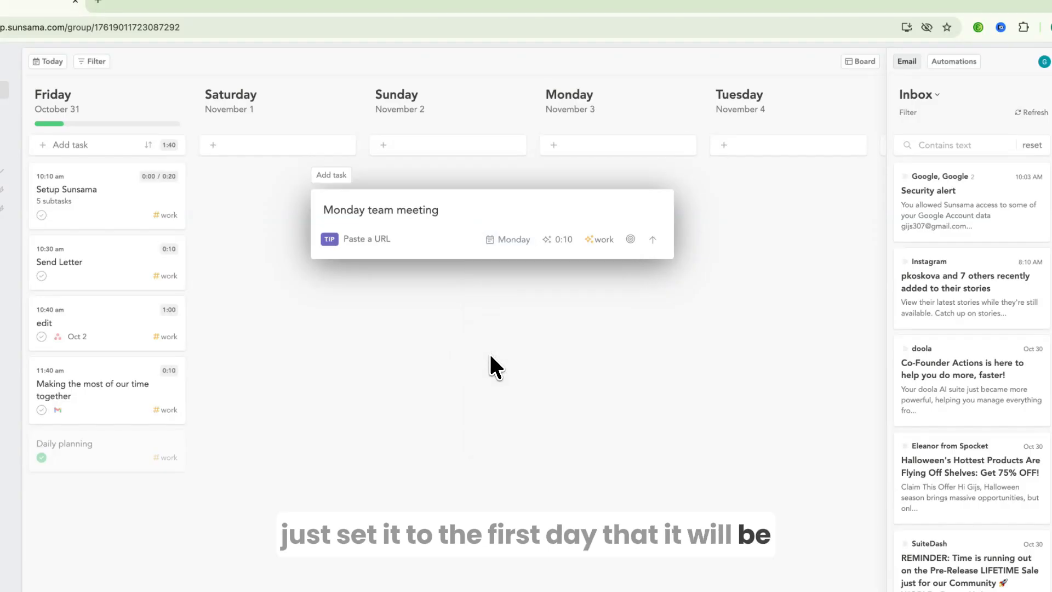
Set the new meeting task's planned time to 30 min and create it
{"action": "left_click", "coordinate": [559, 240]}
{"action": "scroll", "coordinate": [540, 364], "scroll_direction": "down", "scroll_amount": 1}
{"action": "left_click", "coordinate": [528, 370]}
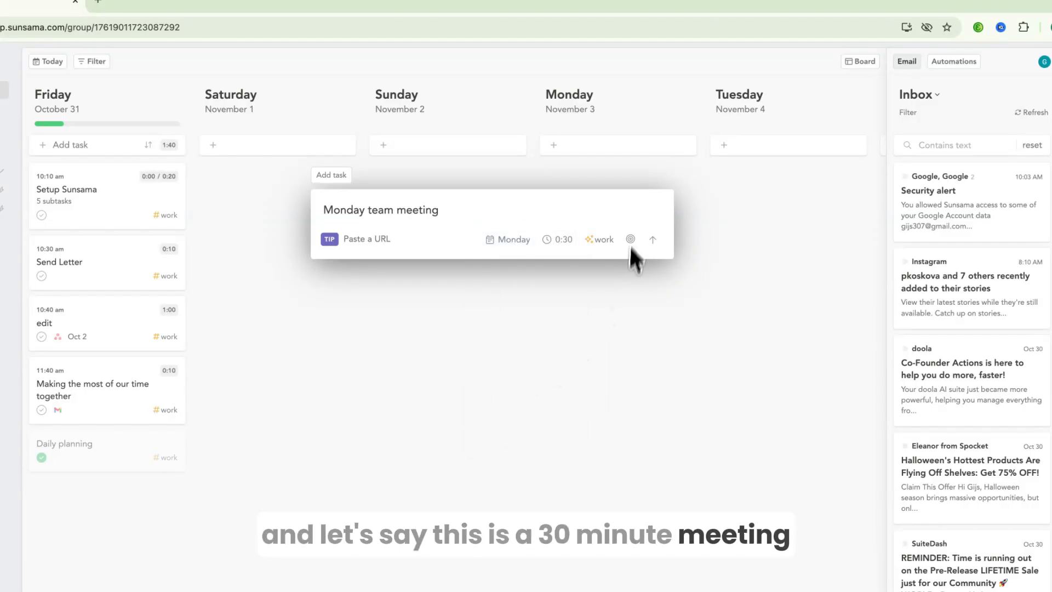
{"action": "left_click", "coordinate": [558, 279]}
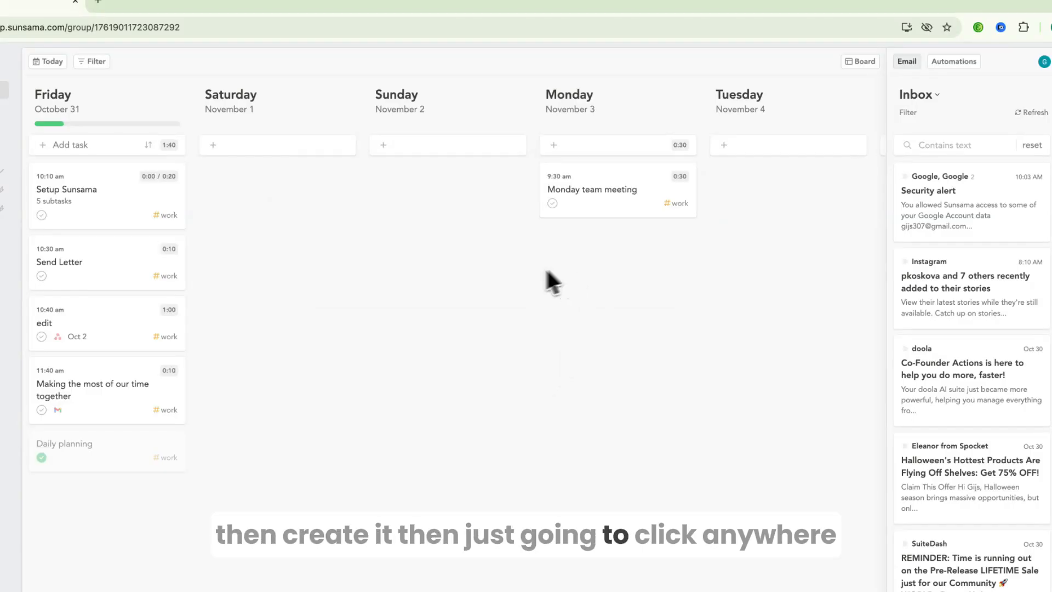
Open the "Monday team meeting" task's repeat settings and look over the available repeat frequencies
{"action": "left_click", "coordinate": [596, 196]}
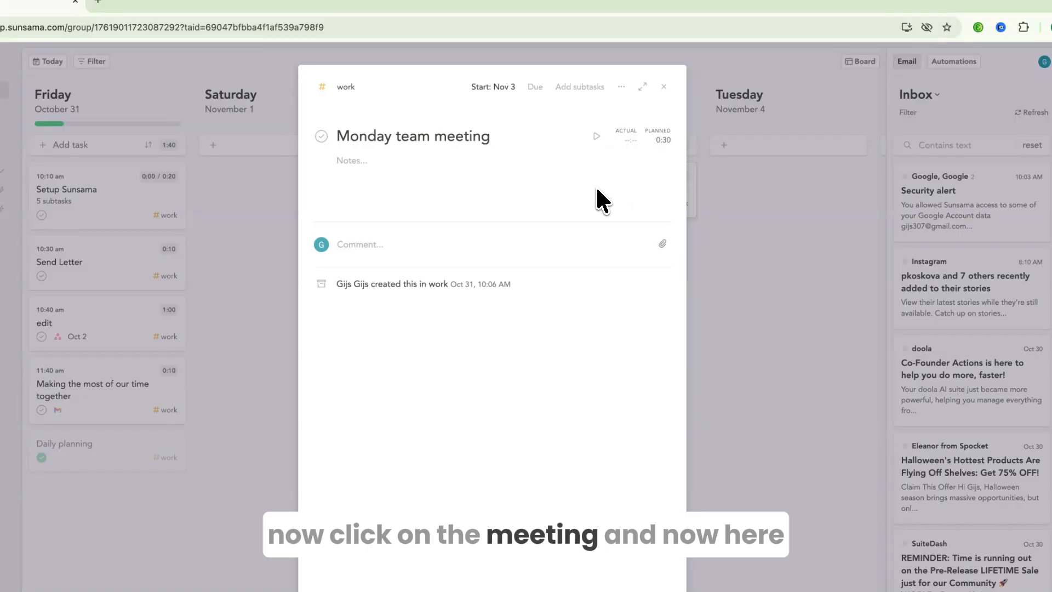
{"action": "left_click", "coordinate": [620, 87]}
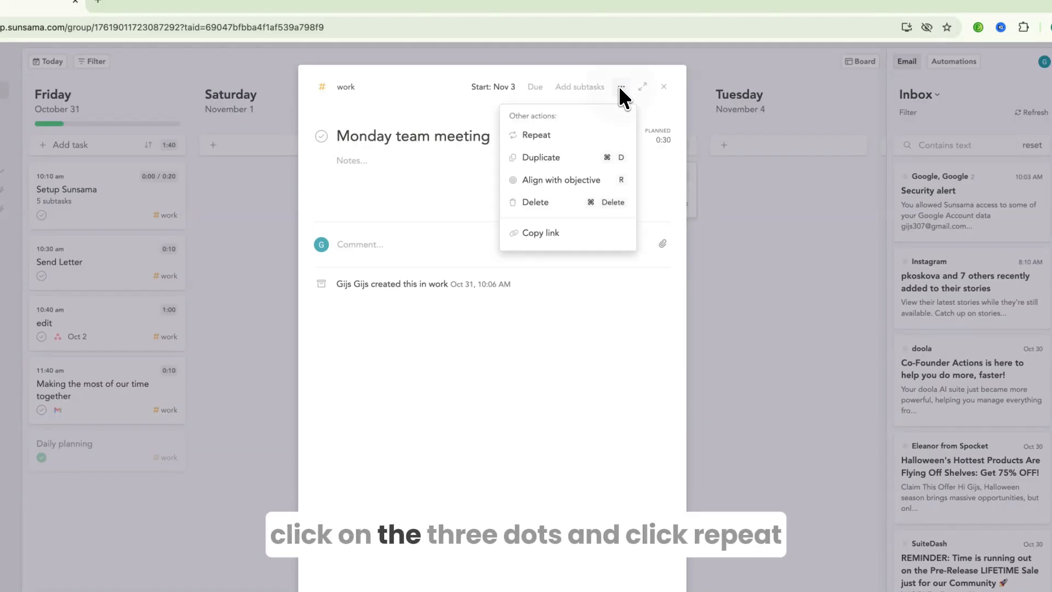
{"action": "left_click", "coordinate": [551, 131]}
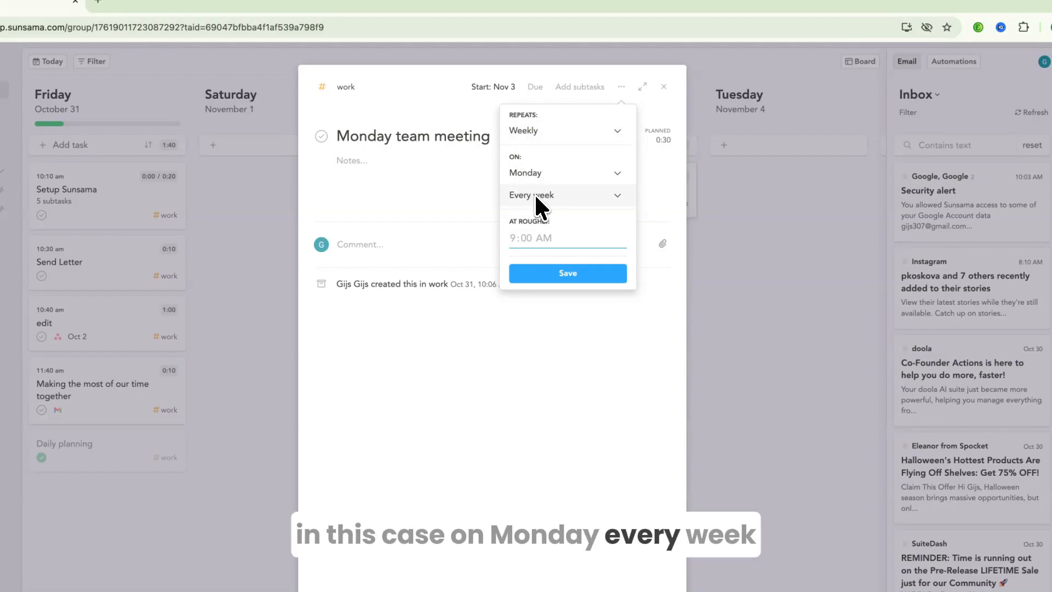
{"action": "left_click", "coordinate": [544, 131]}
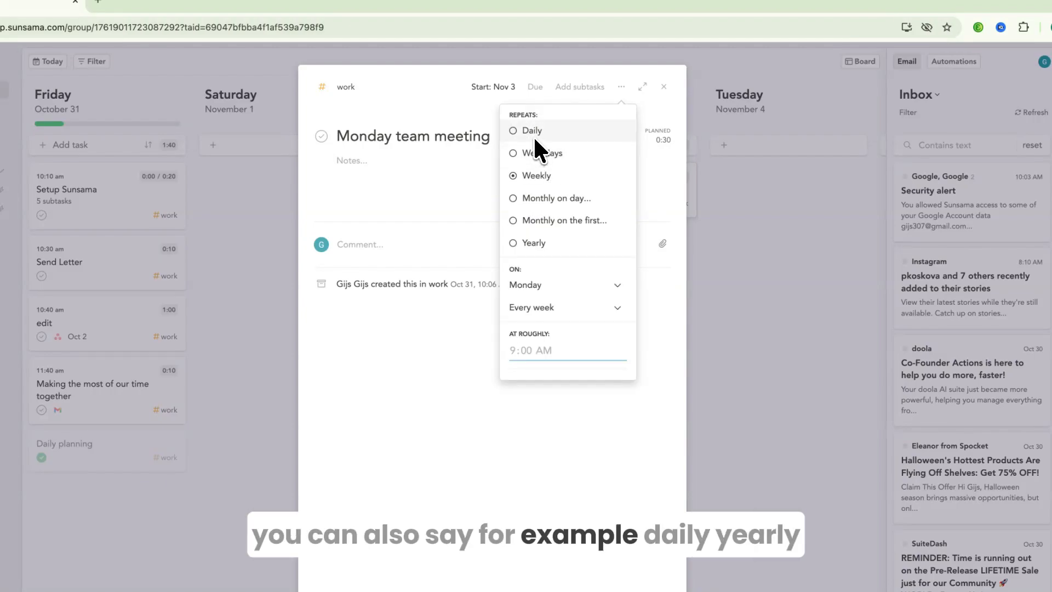
{"action": "scroll", "coordinate": [567, 212], "scroll_direction": "down", "scroll_amount": 1}
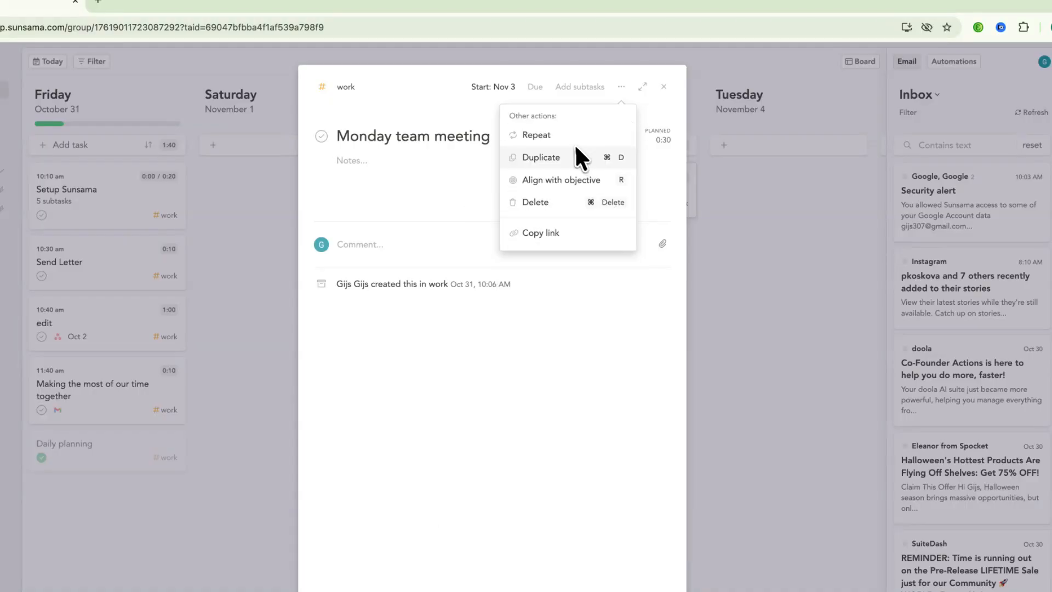
Set the "Monday team meeting" task to repeat weekly on Monday and Friday
{"action": "left_click", "coordinate": [570, 137]}
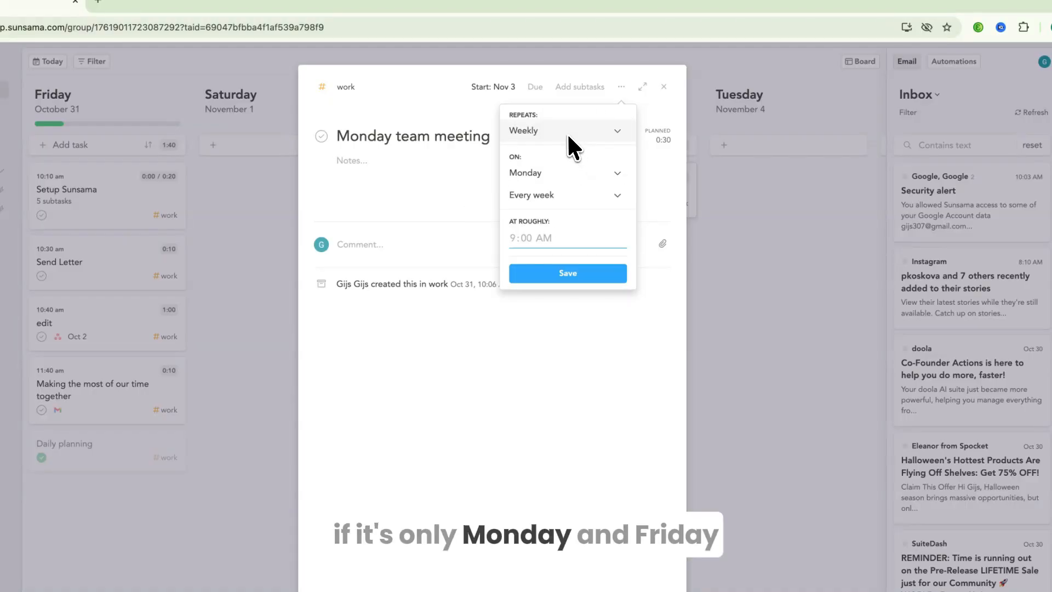
{"action": "left_click", "coordinate": [567, 132]}
{"action": "left_click", "coordinate": [543, 178]}
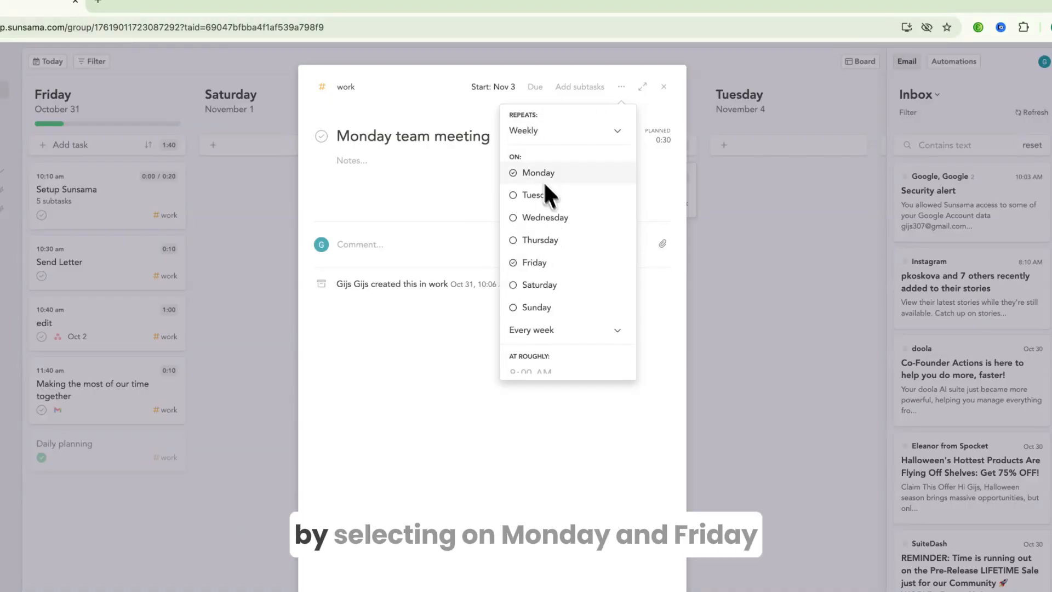
{"action": "scroll", "coordinate": [525, 263], "scroll_direction": "down", "scroll_amount": 1}
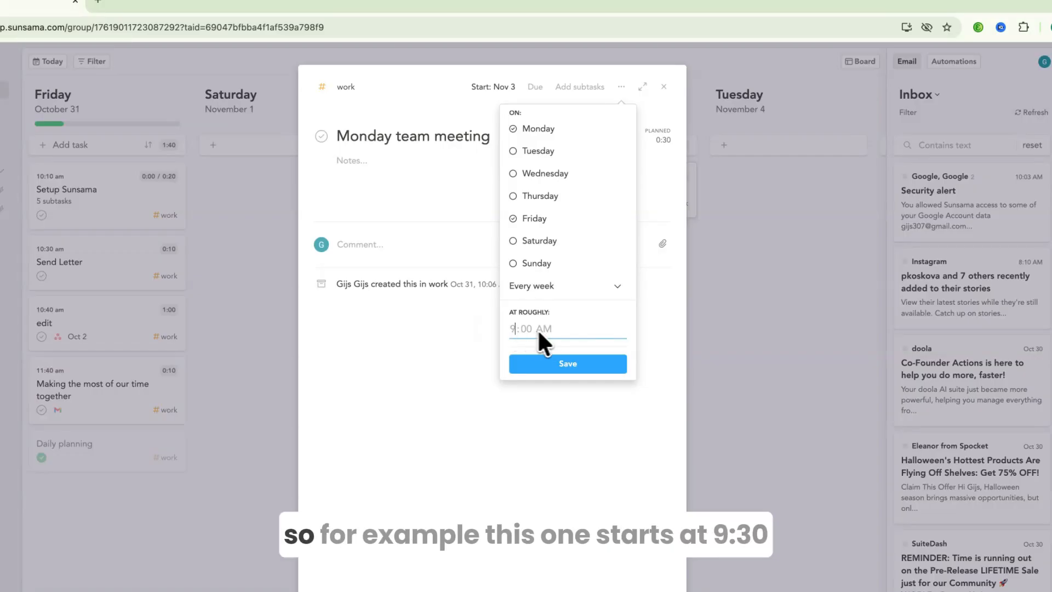
Set the recurring meeting's rough start time to 9:30 AM, save the repetition and close the task details
{"action": "type", "text": "9:"}
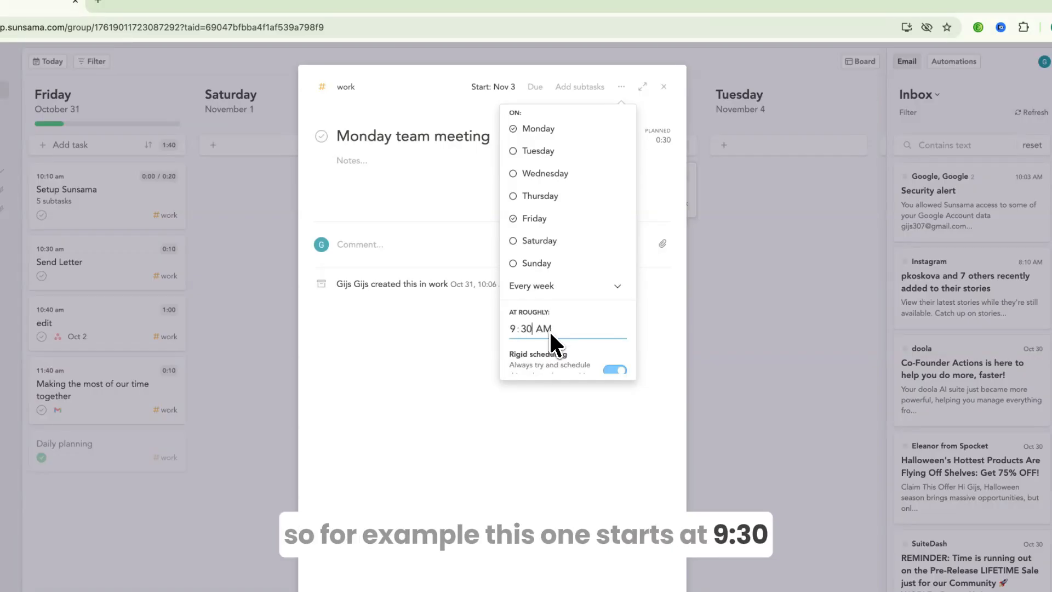
{"action": "type", "text": "30"}
{"action": "scroll", "coordinate": [558, 328], "scroll_direction": "down", "scroll_amount": 2}
{"action": "left_click", "coordinate": [565, 366]}
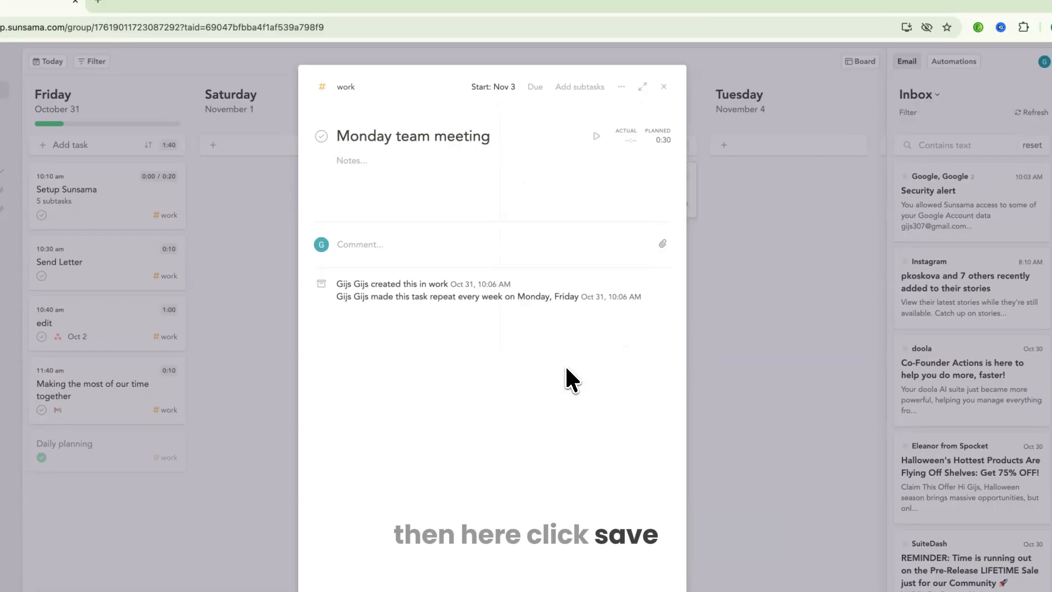
{"action": "left_click", "coordinate": [734, 329]}
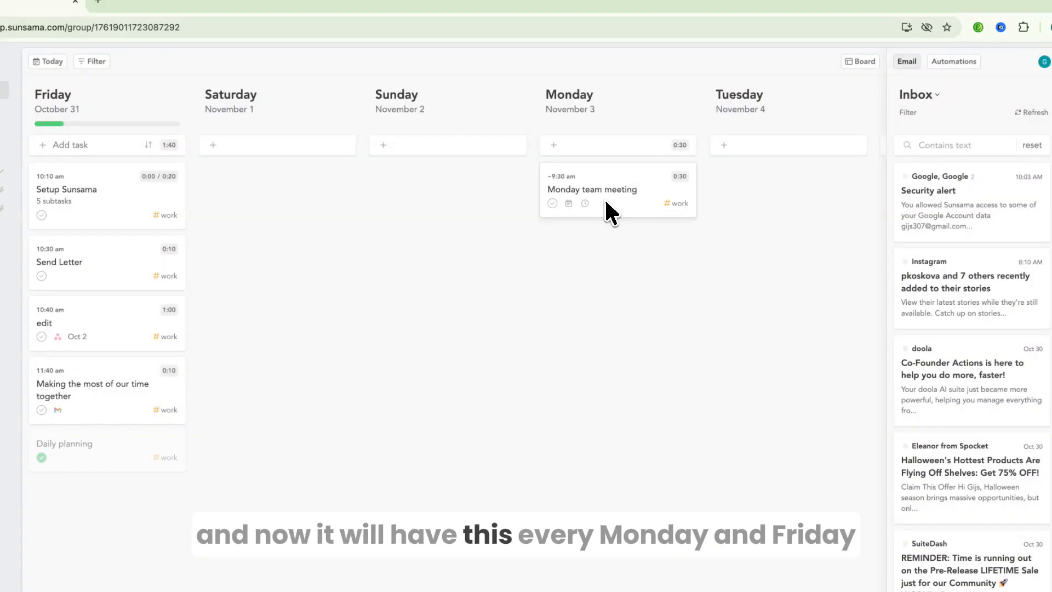
Open the repeat frequency settings of the "Monday team meeting" series from its Friday, November 14 occurrence
{"action": "scroll", "coordinate": [605, 202], "scroll_direction": "right", "scroll_amount": 10}
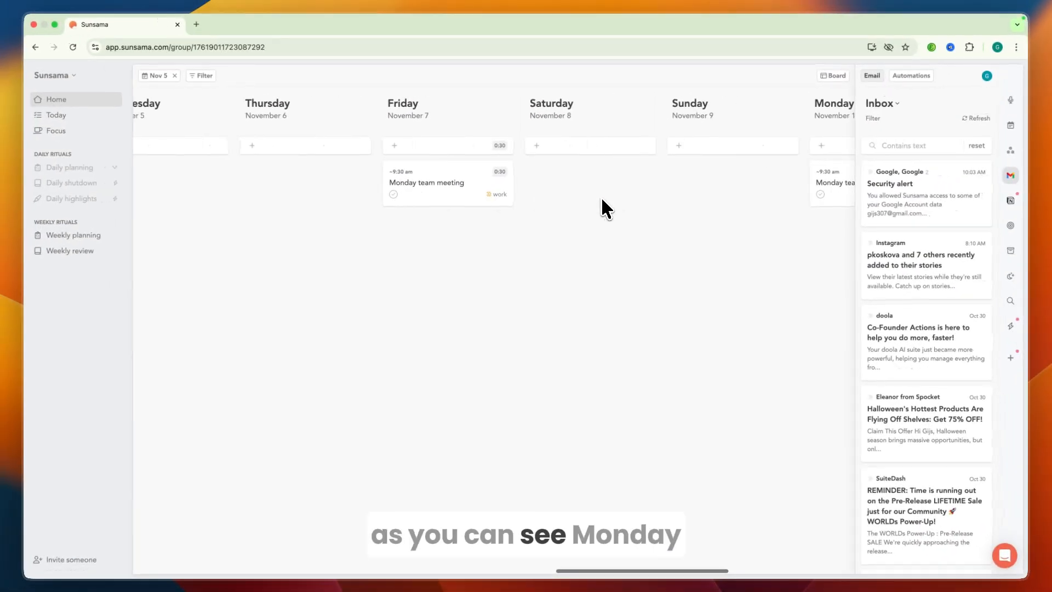
{"action": "scroll", "coordinate": [601, 200], "scroll_direction": "right", "scroll_amount": 12}
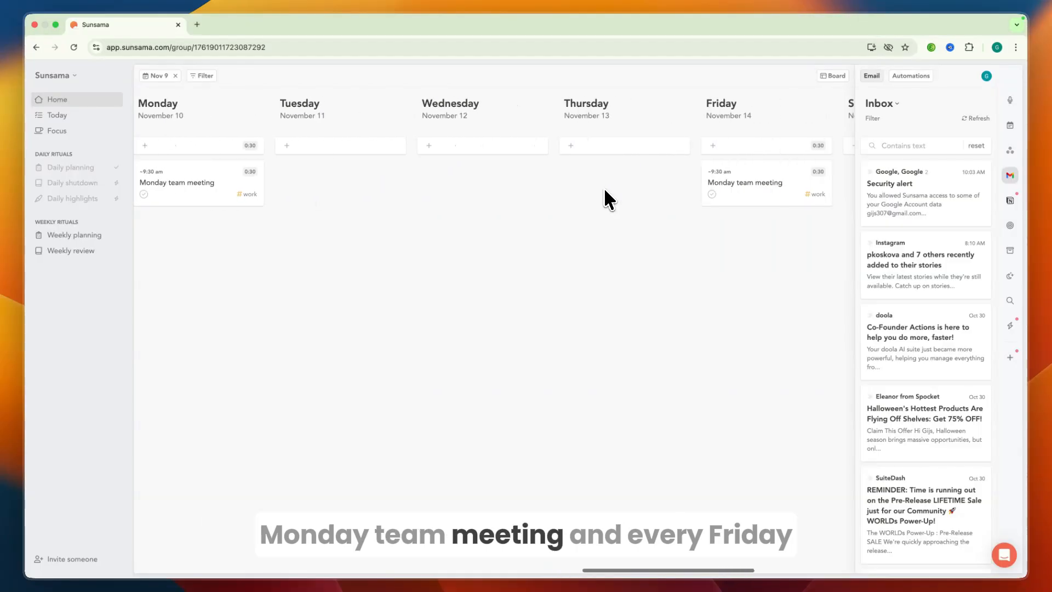
{"action": "scroll", "coordinate": [604, 199], "scroll_direction": "right", "scroll_amount": 2}
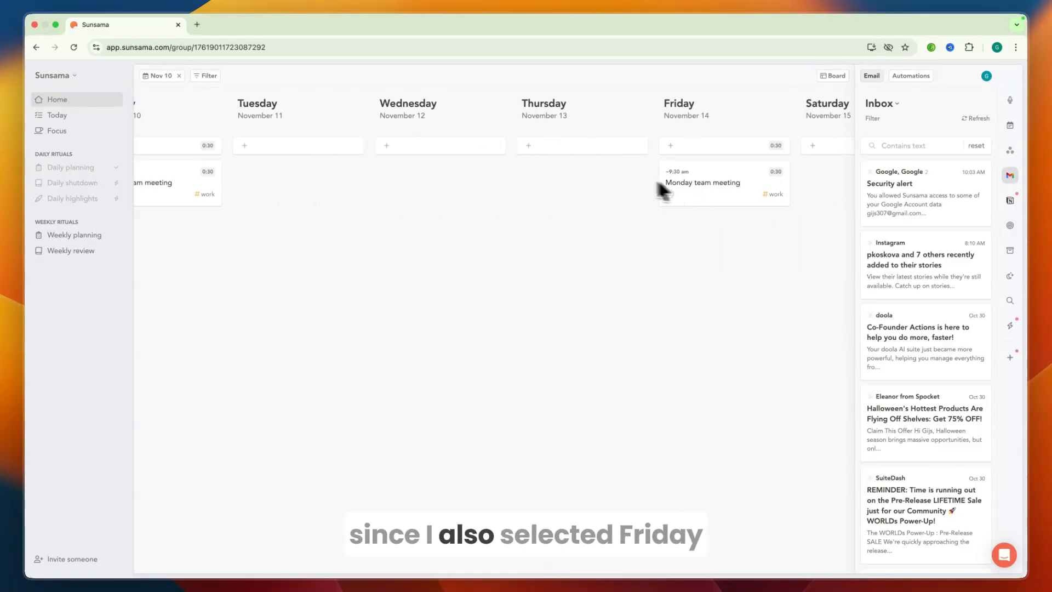
{"action": "scroll", "coordinate": [586, 197], "scroll_direction": "left", "scroll_amount": 5}
{"action": "scroll", "coordinate": [580, 199], "scroll_direction": "right", "scroll_amount": 5}
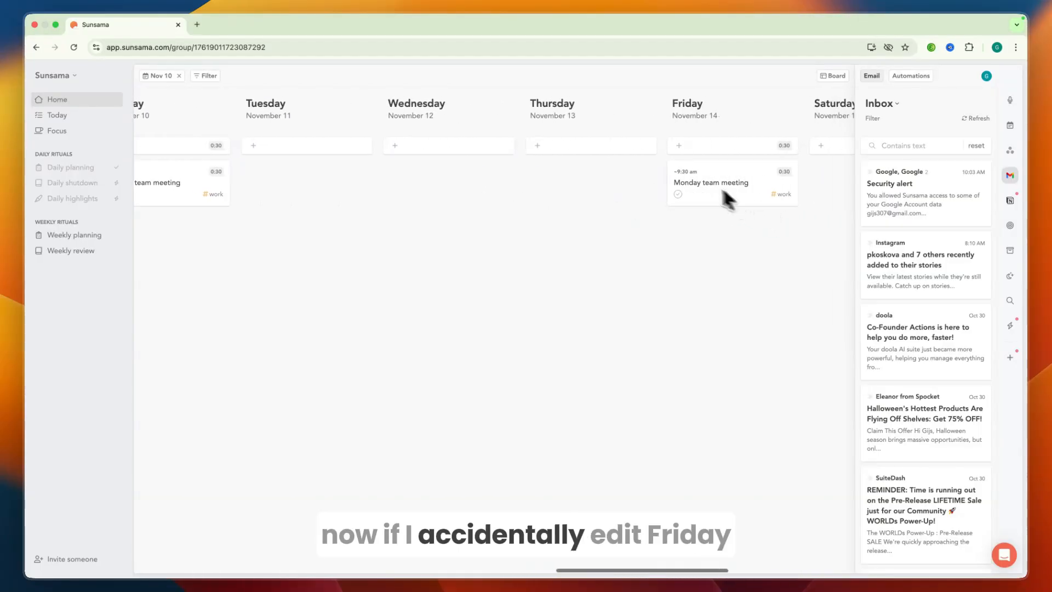
{"action": "left_click", "coordinate": [724, 186]}
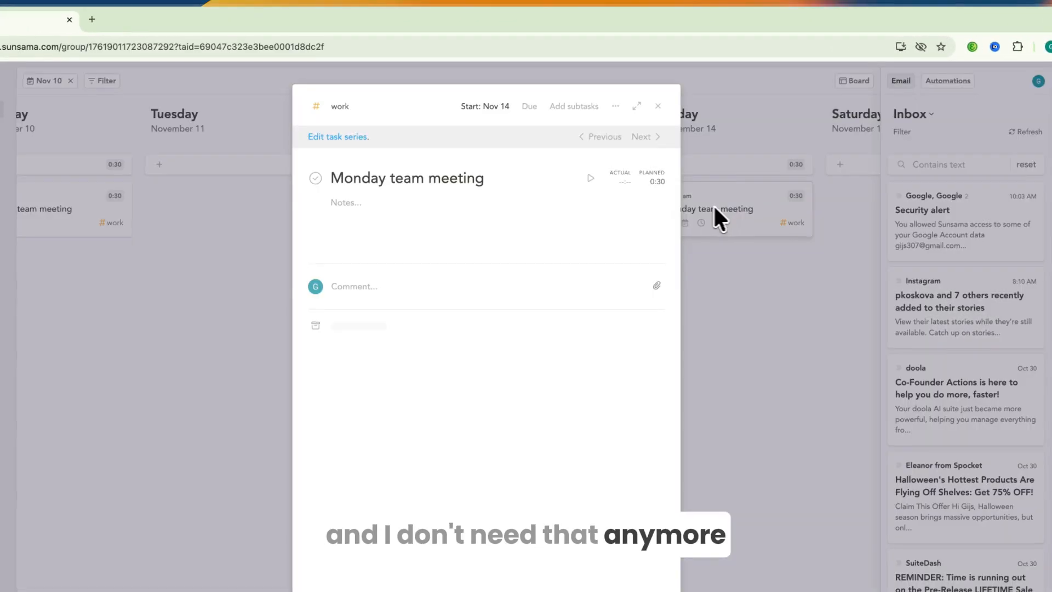
{"action": "left_click", "coordinate": [615, 106]}
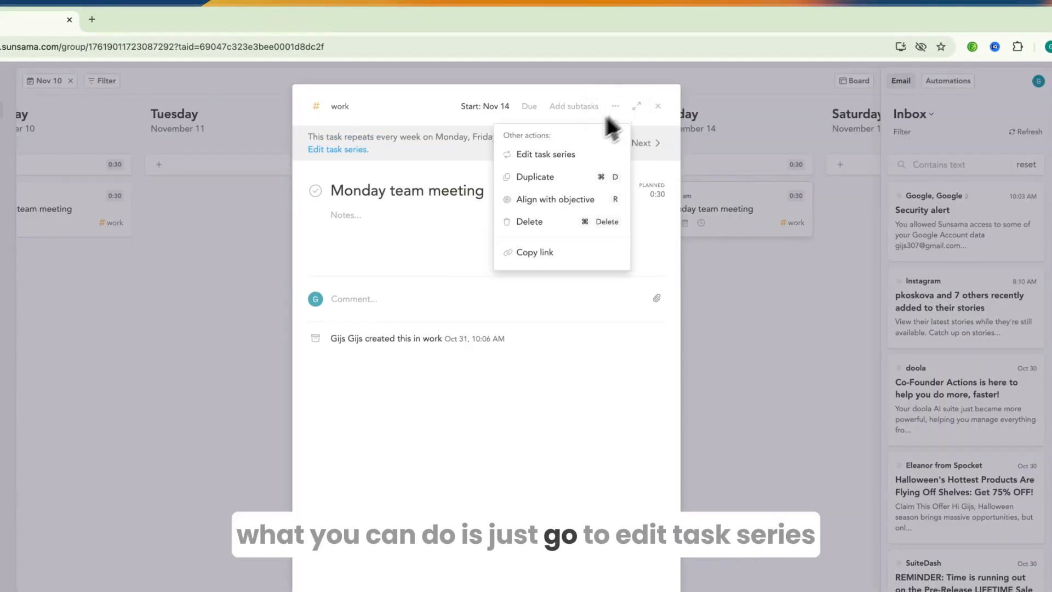
{"action": "left_click", "coordinate": [543, 155]}
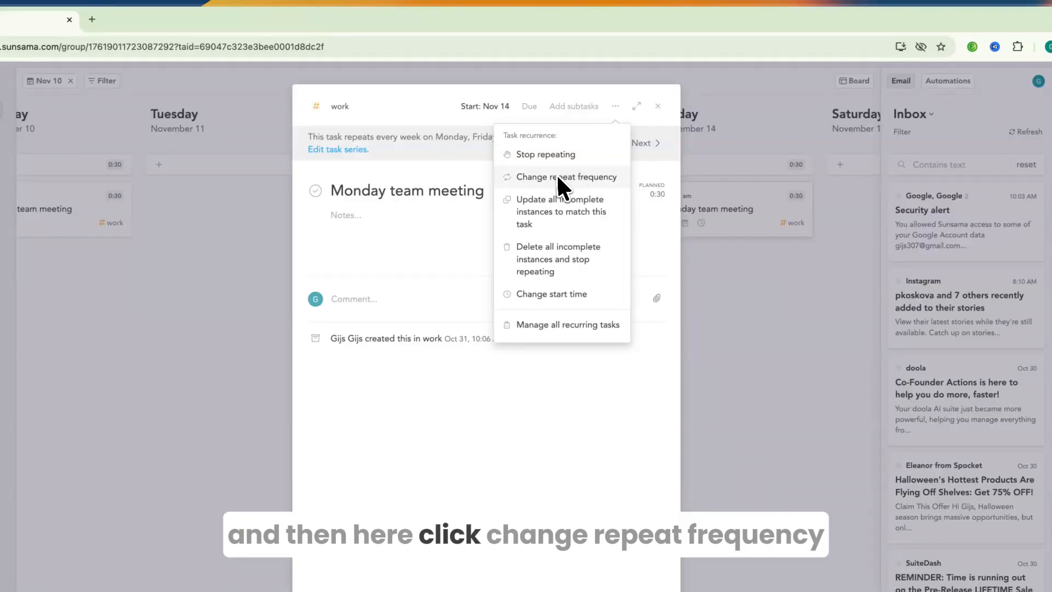
{"action": "left_click", "coordinate": [558, 176]}
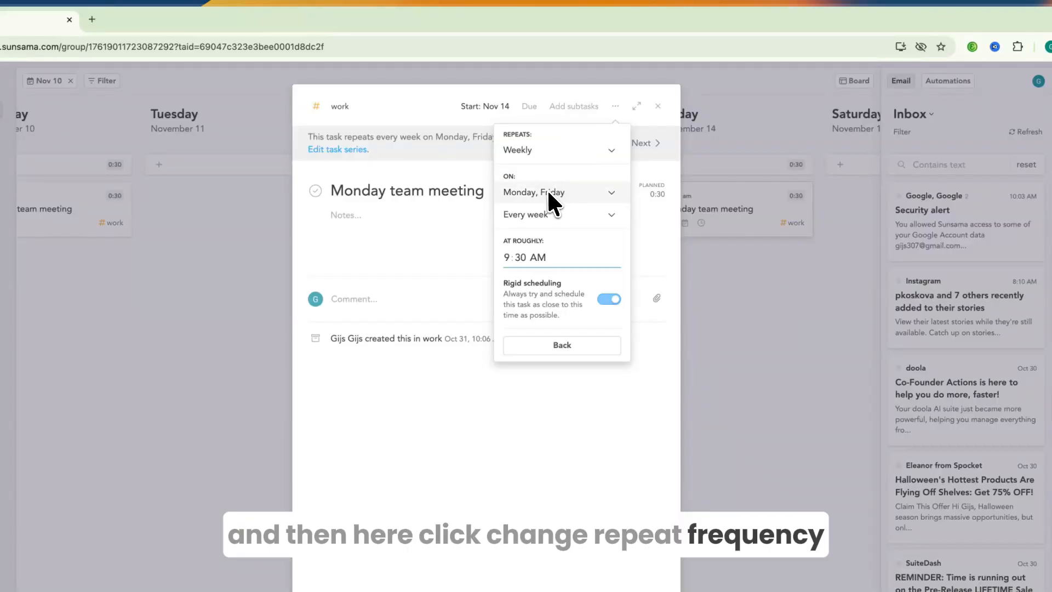
Remove Friday from the meeting's weekly repeat days, keeping only Monday, and close the task details
{"action": "left_click", "coordinate": [592, 191]}
{"action": "left_click", "coordinate": [507, 280]}
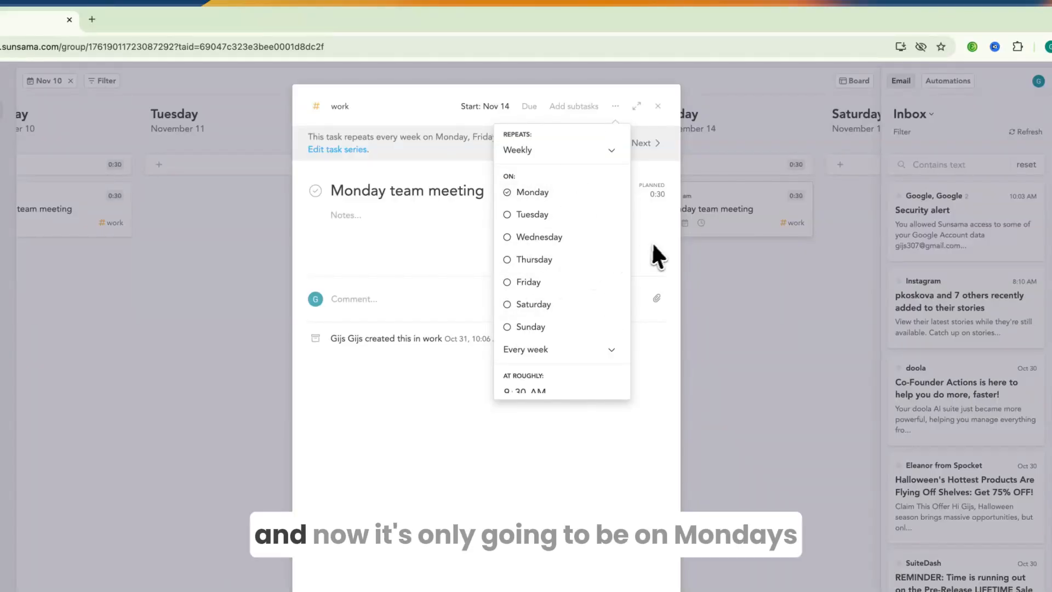
{"action": "left_click", "coordinate": [654, 240]}
{"action": "left_click", "coordinate": [733, 209]}
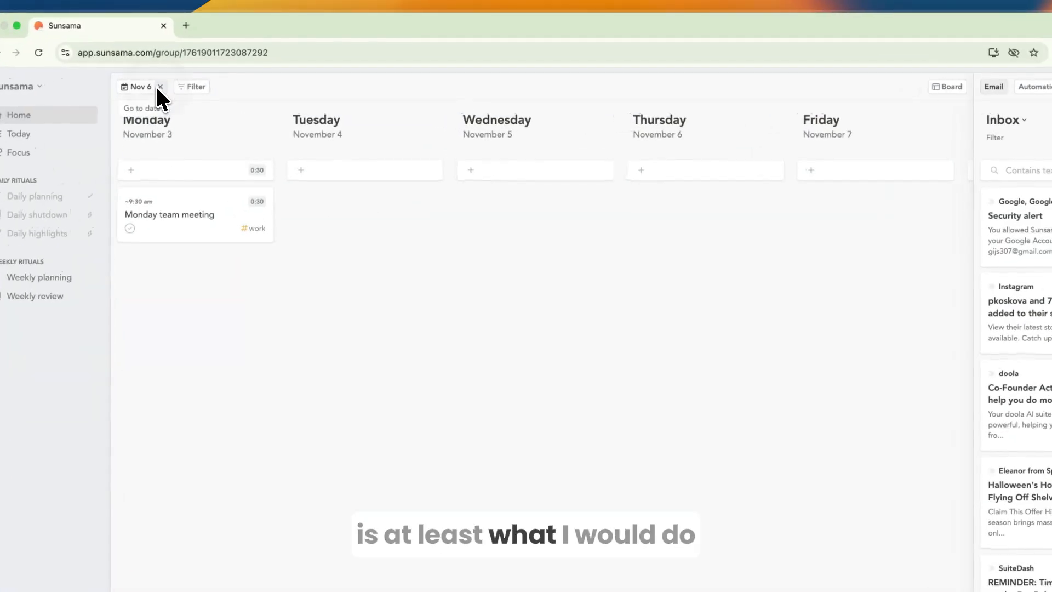
Return the board to today, hide the email inbox, and start a "Gym" task for Monday, November 3 in the personal channel
{"action": "left_click", "coordinate": [159, 87]}
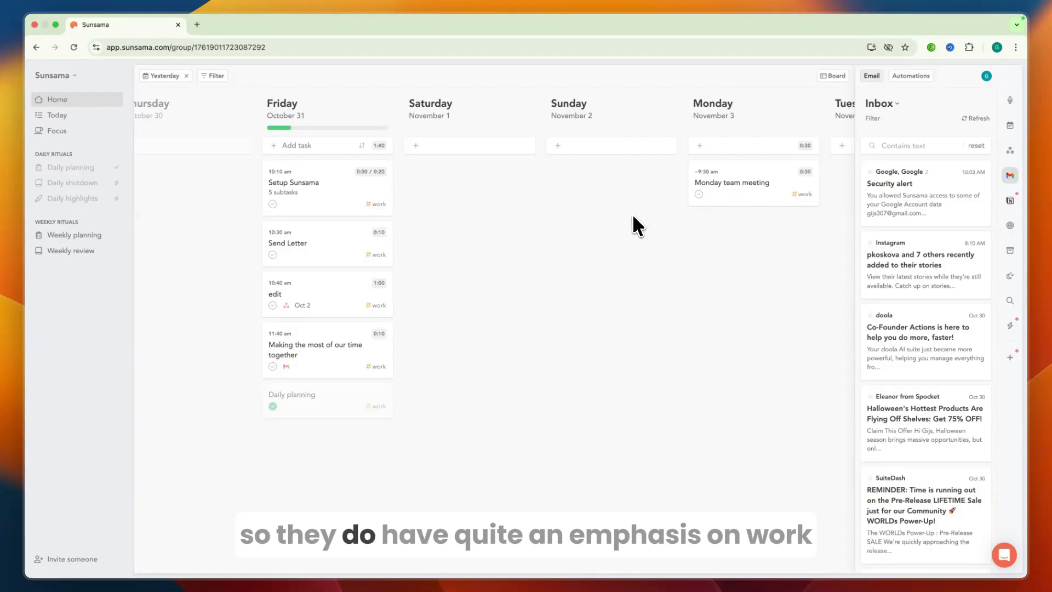
{"action": "left_click", "coordinate": [1010, 82]}
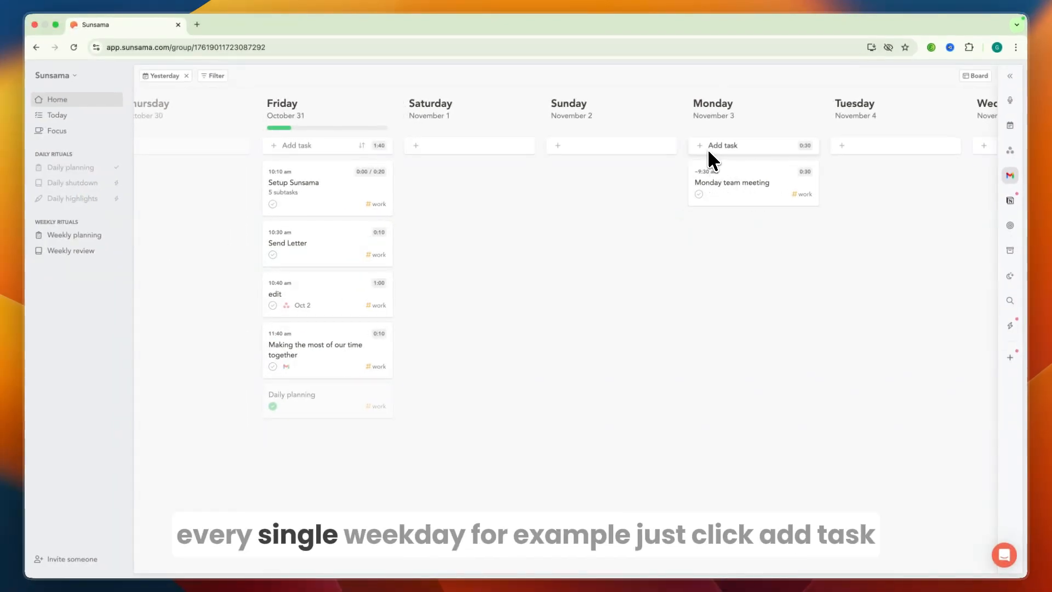
{"action": "left_click", "coordinate": [708, 146]}
{"action": "type", "text": "Gym"}
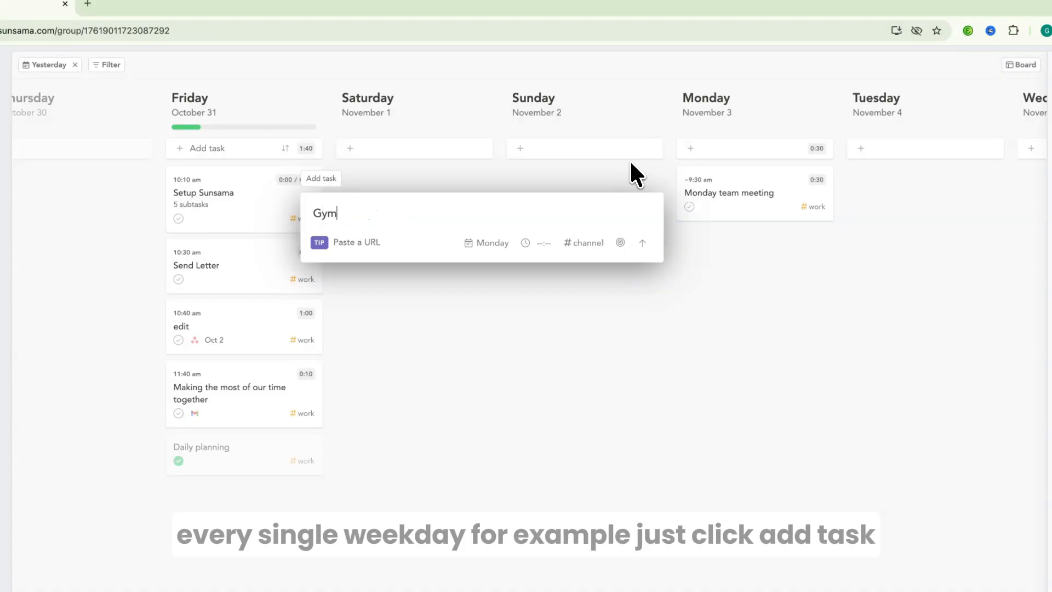
{"action": "left_click", "coordinate": [589, 243]}
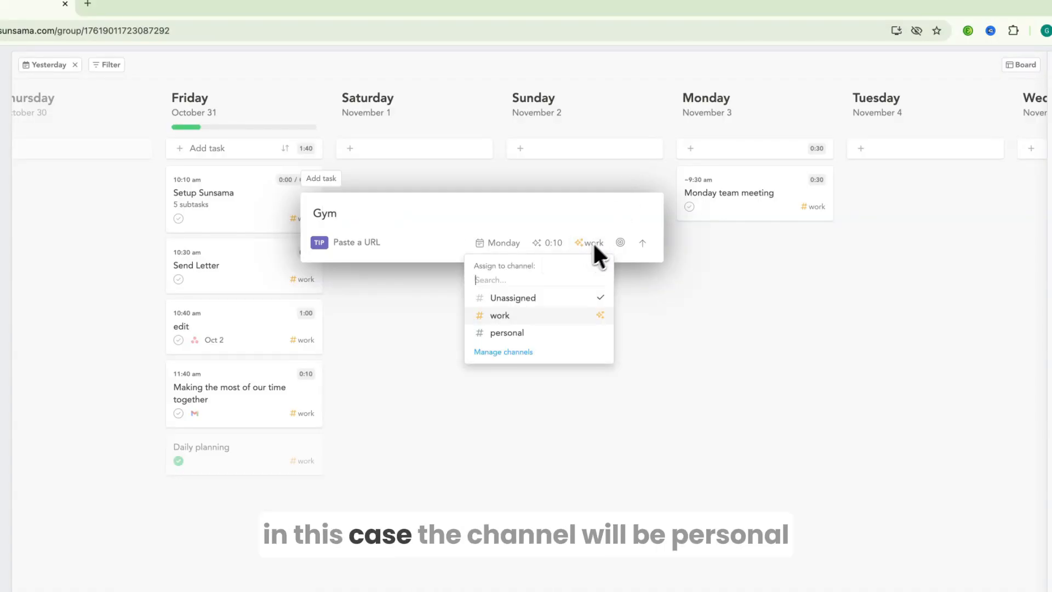
{"action": "left_click", "coordinate": [501, 332]}
Set the "Gym" task's planned time to 45 minutes, keep Monday as its start date and add it to the board
{"action": "left_click", "coordinate": [538, 242]}
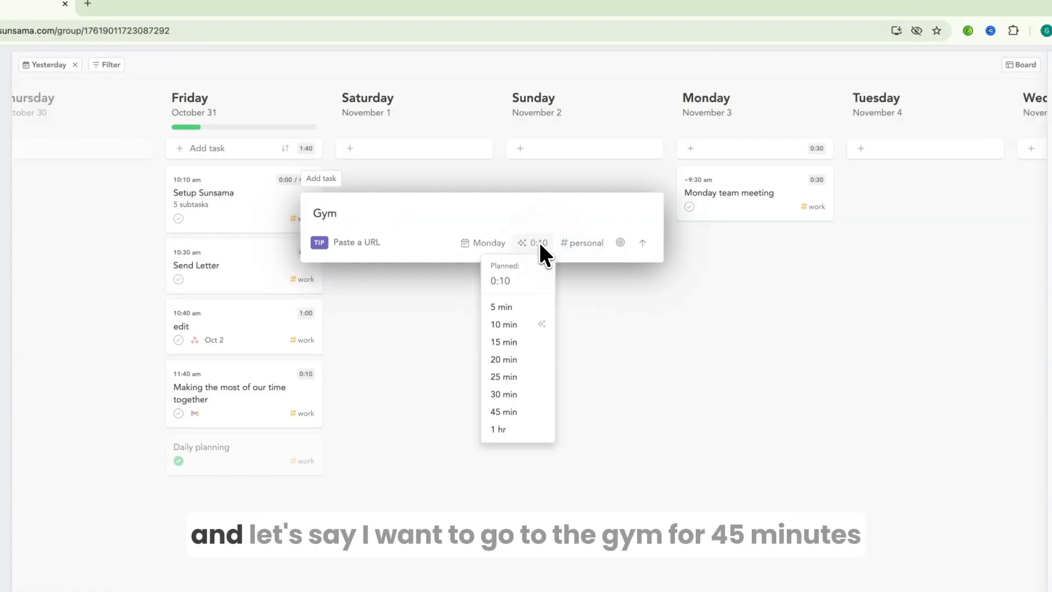
{"action": "scroll", "coordinate": [502, 365], "scroll_direction": "down", "scroll_amount": 3}
{"action": "left_click", "coordinate": [502, 379]}
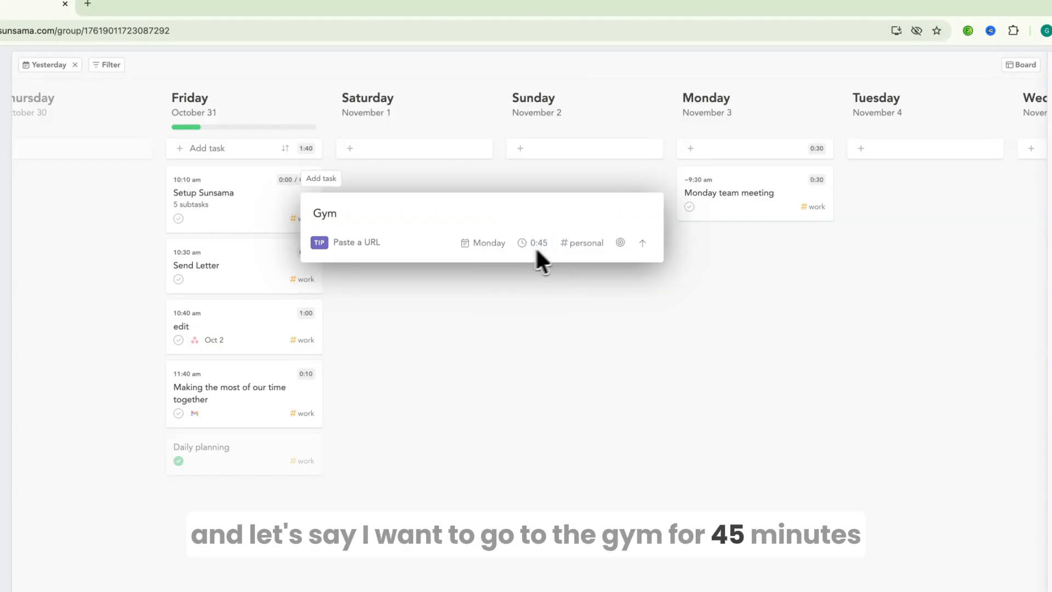
{"action": "left_click", "coordinate": [484, 242]}
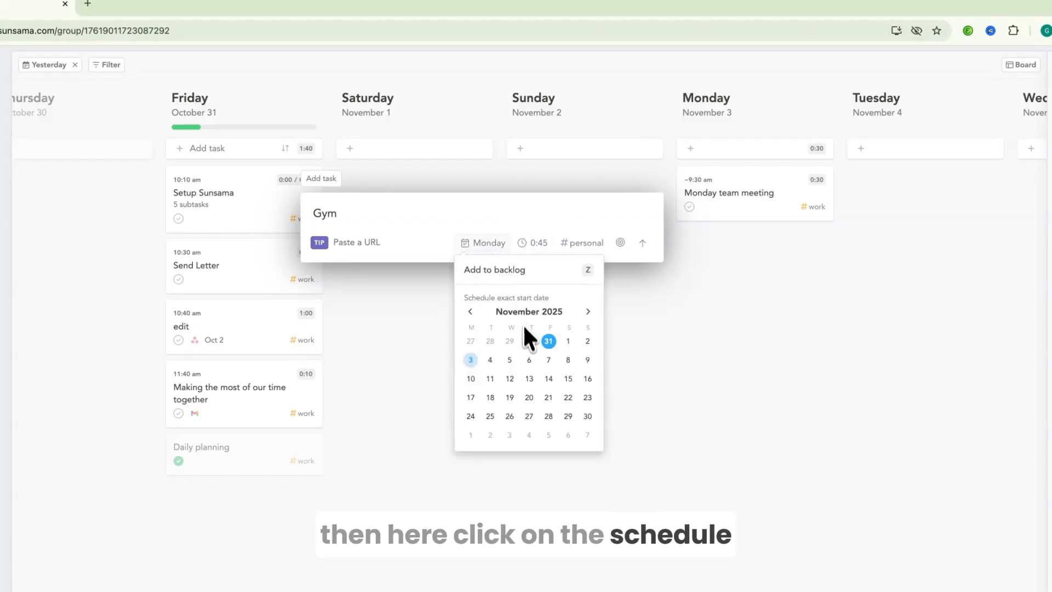
{"action": "left_click", "coordinate": [586, 214]}
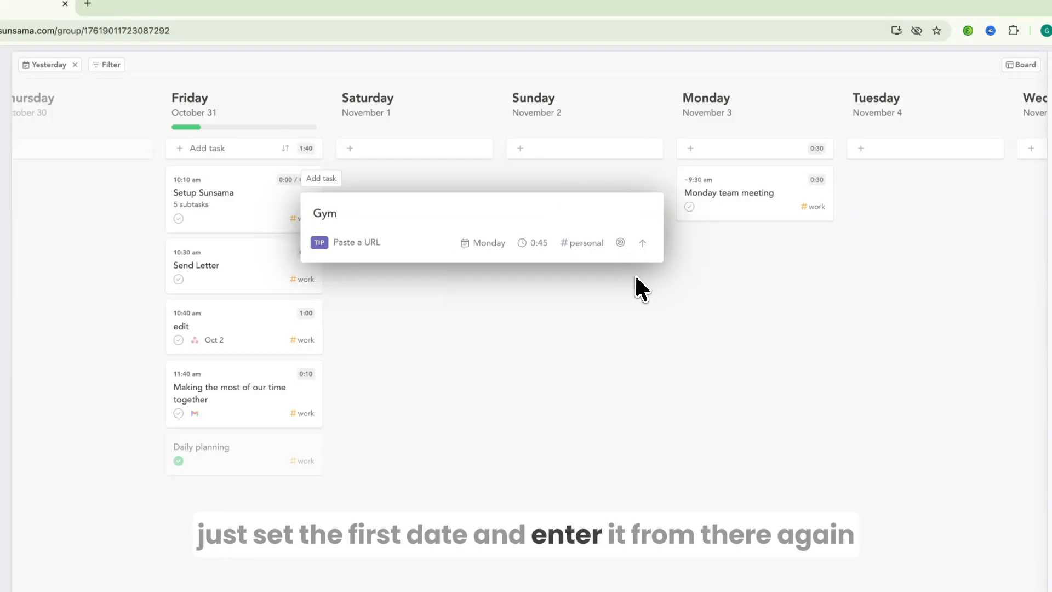
{"action": "key", "text": "Return"}
Set the "Gym" task to repeat weekly on Monday, Tuesday, Wednesday, Thursday and Friday
{"action": "left_click", "coordinate": [742, 200]}
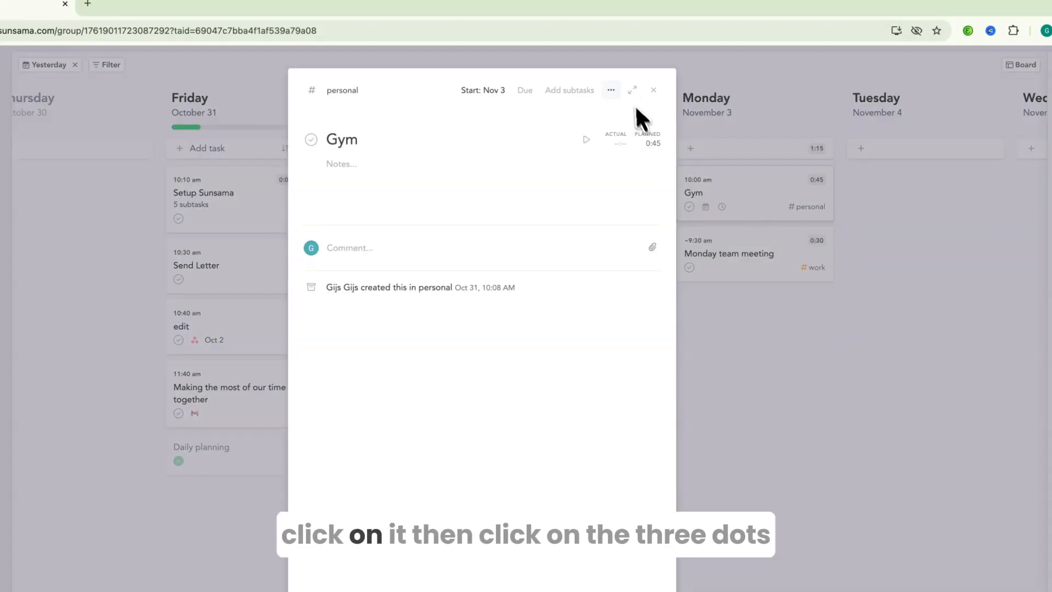
{"action": "left_click", "coordinate": [610, 89]}
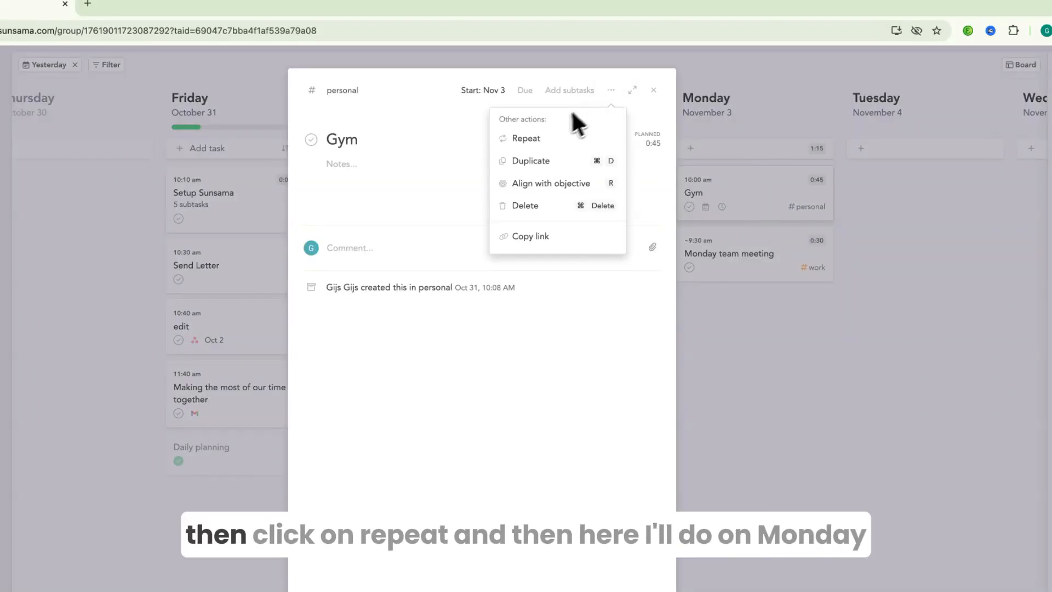
{"action": "left_click", "coordinate": [537, 138]}
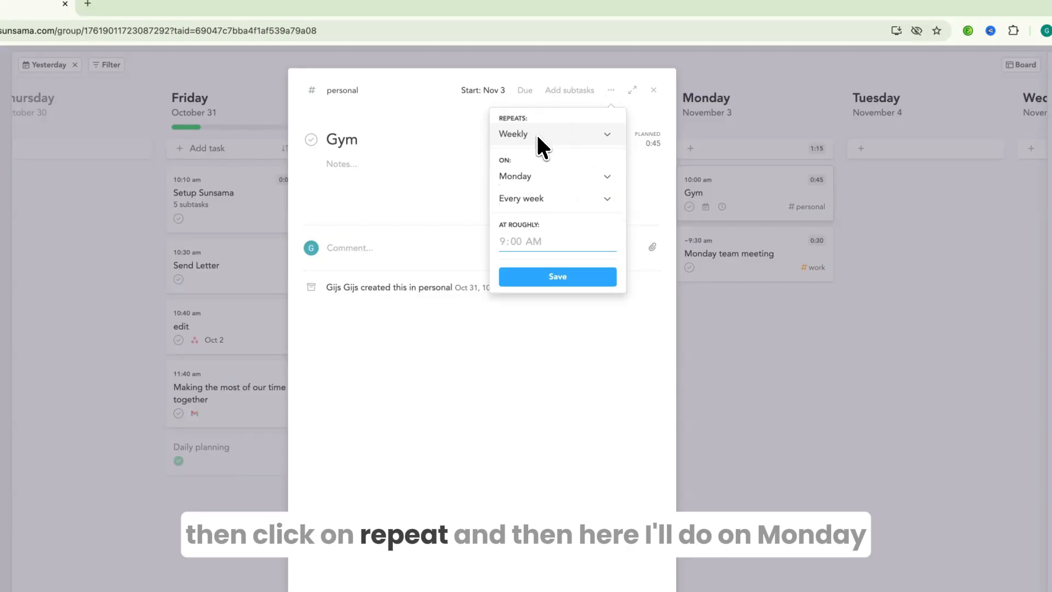
{"action": "left_click", "coordinate": [523, 176]}
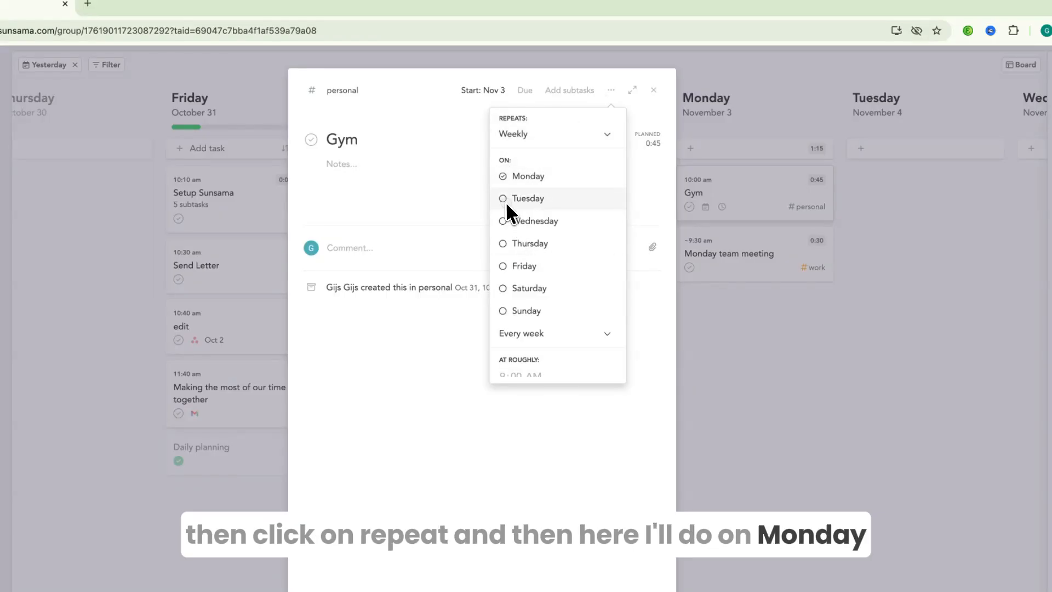
{"action": "left_click", "coordinate": [505, 198]}
{"action": "left_click", "coordinate": [508, 224]}
{"action": "left_click", "coordinate": [508, 243]}
{"action": "left_click", "coordinate": [510, 266]}
{"action": "scroll", "coordinate": [521, 307], "scroll_direction": "down", "scroll_amount": 1}
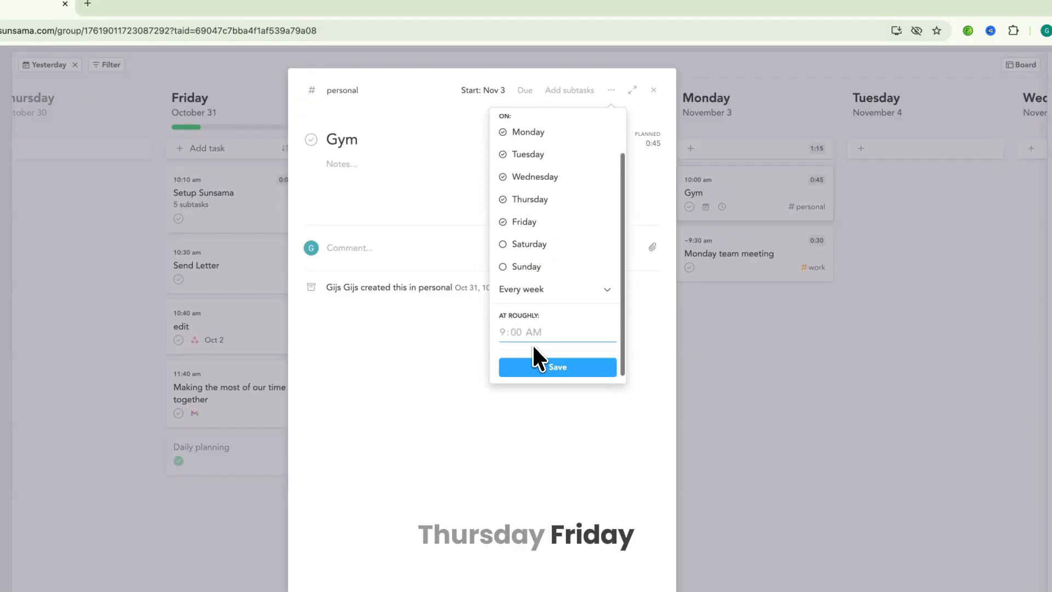
Set the rough start time of the recurring "Gym" task to 8:00 AM, save the repetition and check its occurrences on the board
{"action": "left_click", "coordinate": [500, 333]}
{"action": "type", "text": "8:00 AM"}
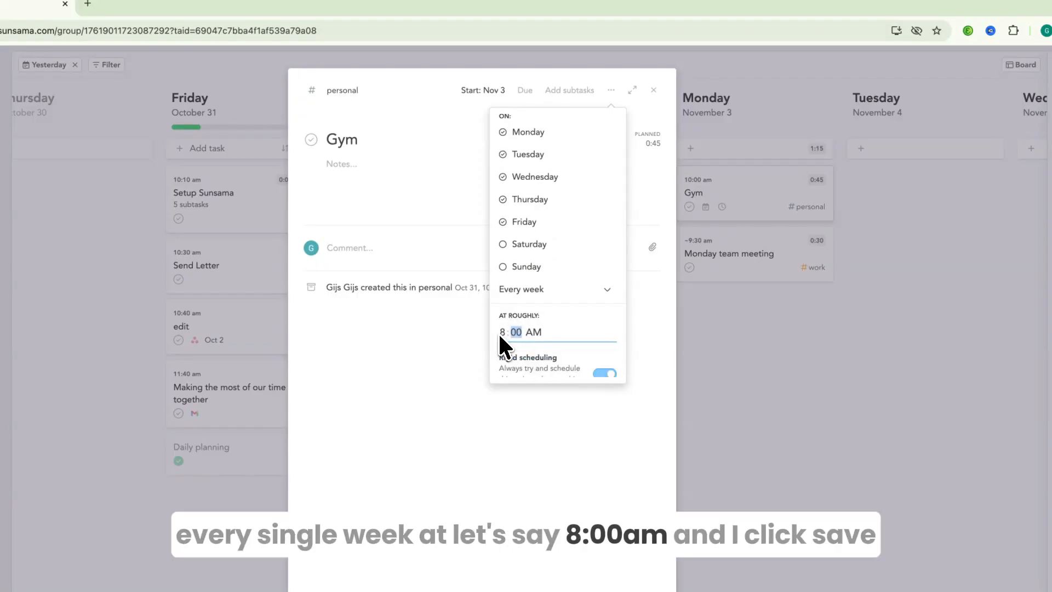
{"action": "scroll", "coordinate": [531, 326], "scroll_direction": "down", "scroll_amount": 1}
{"action": "left_click", "coordinate": [551, 366]}
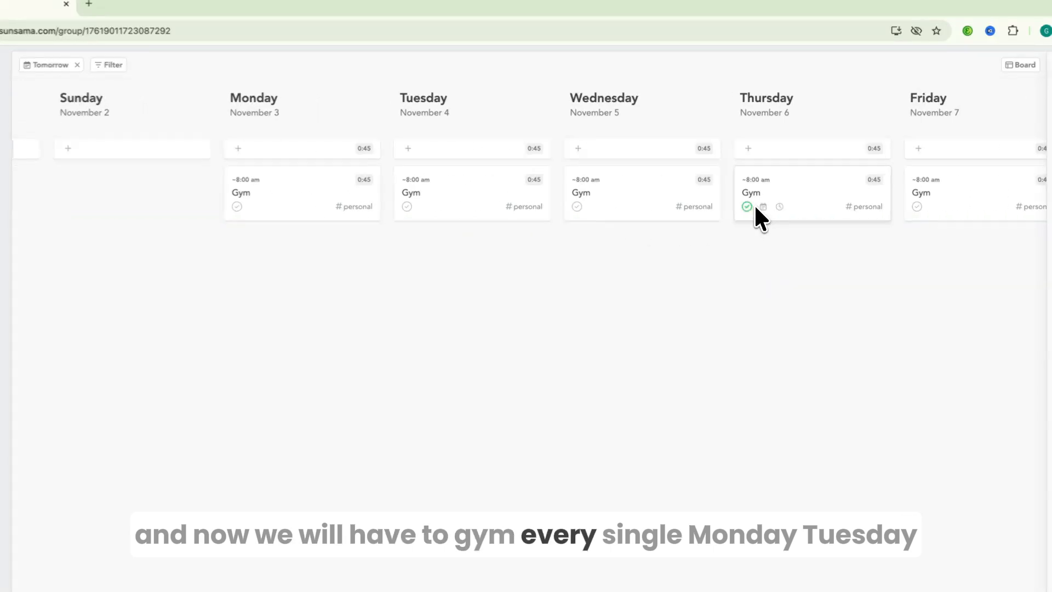
{"action": "scroll", "coordinate": [731, 217], "scroll_direction": "right", "scroll_amount": 3}
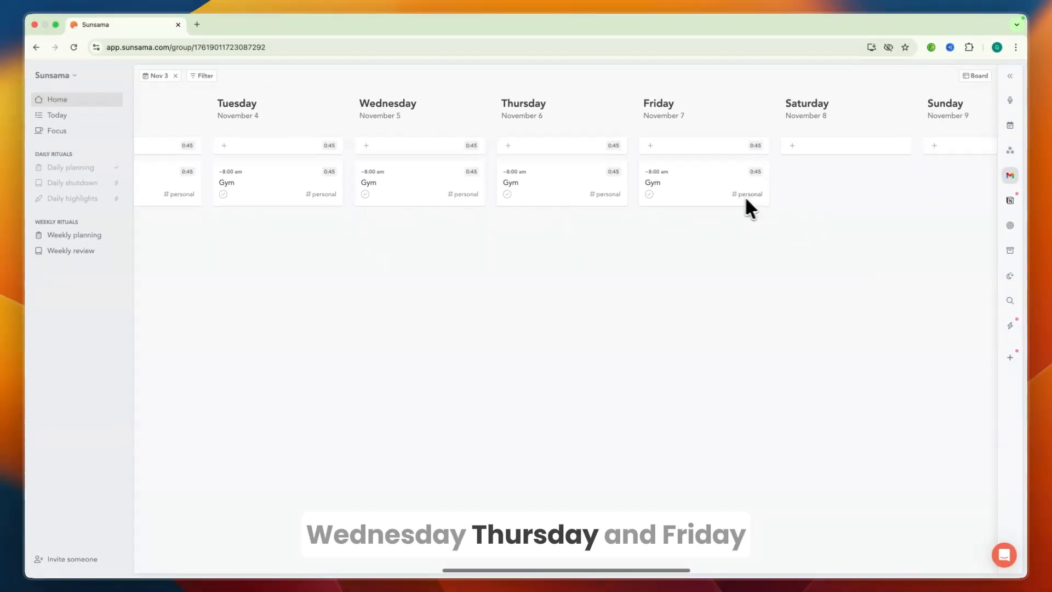
{"action": "scroll", "coordinate": [744, 196], "scroll_direction": "left", "scroll_amount": 10}
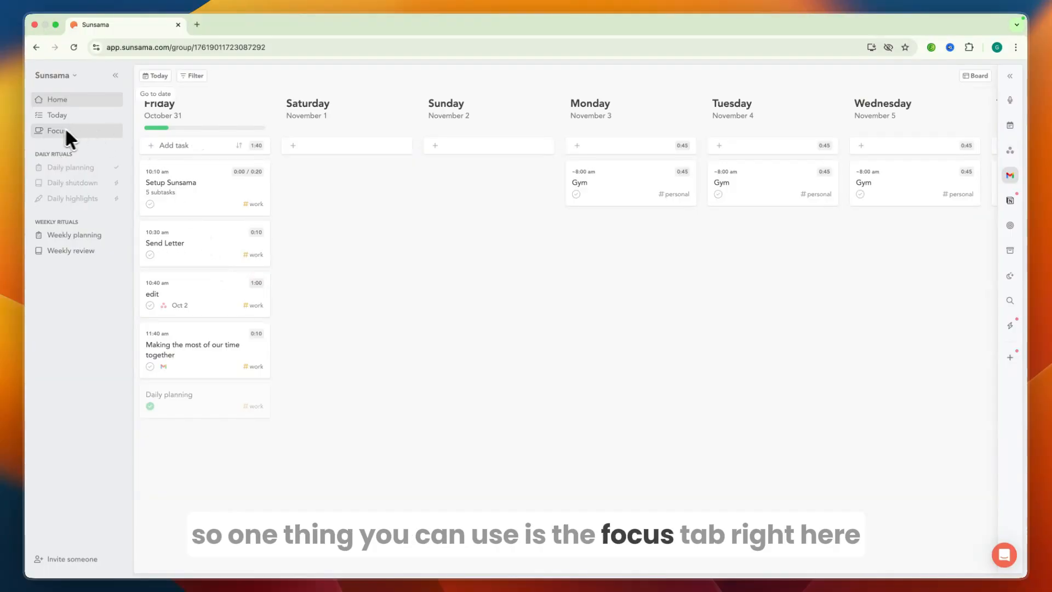
Open the focus view for the "Setup Sunsama" task and start its timer
{"action": "left_click", "coordinate": [61, 130]}
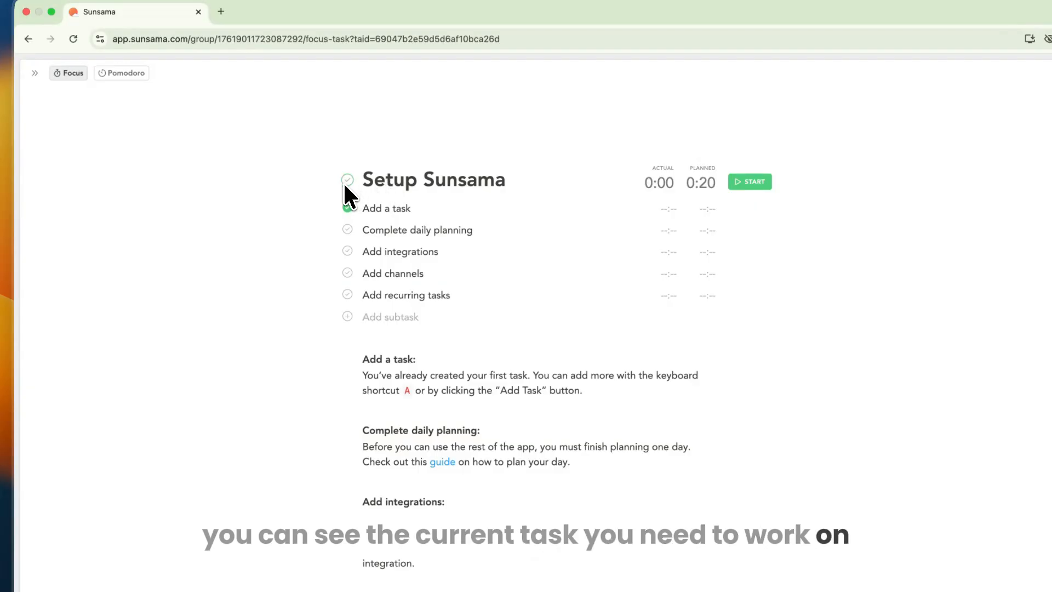
{"action": "left_click_drag", "start_coordinate": [363, 178], "coordinate": [505, 181]}
{"action": "left_click", "coordinate": [264, 235]}
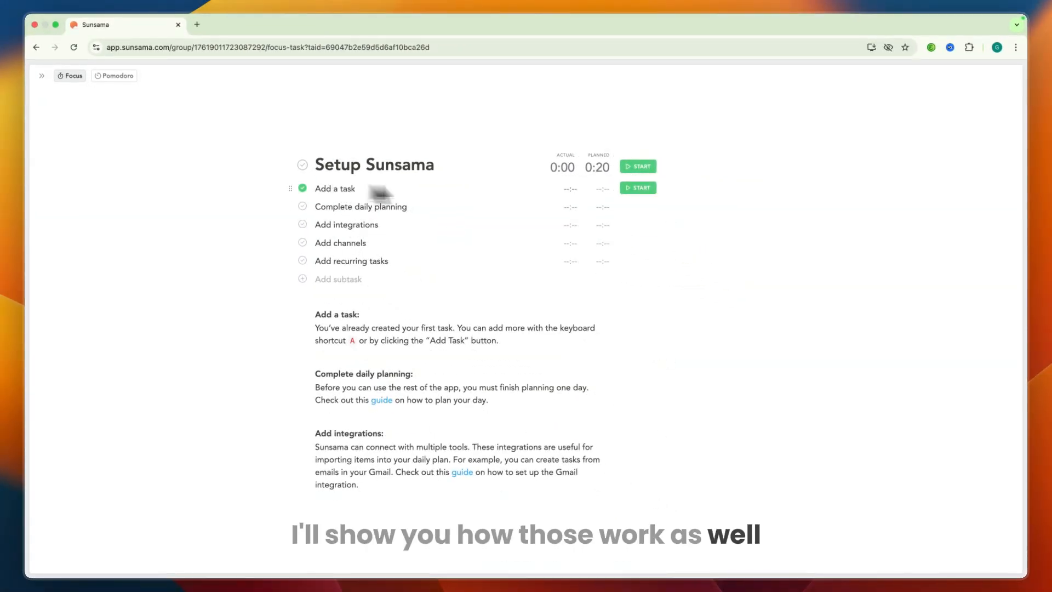
{"action": "left_click", "coordinate": [638, 166]}
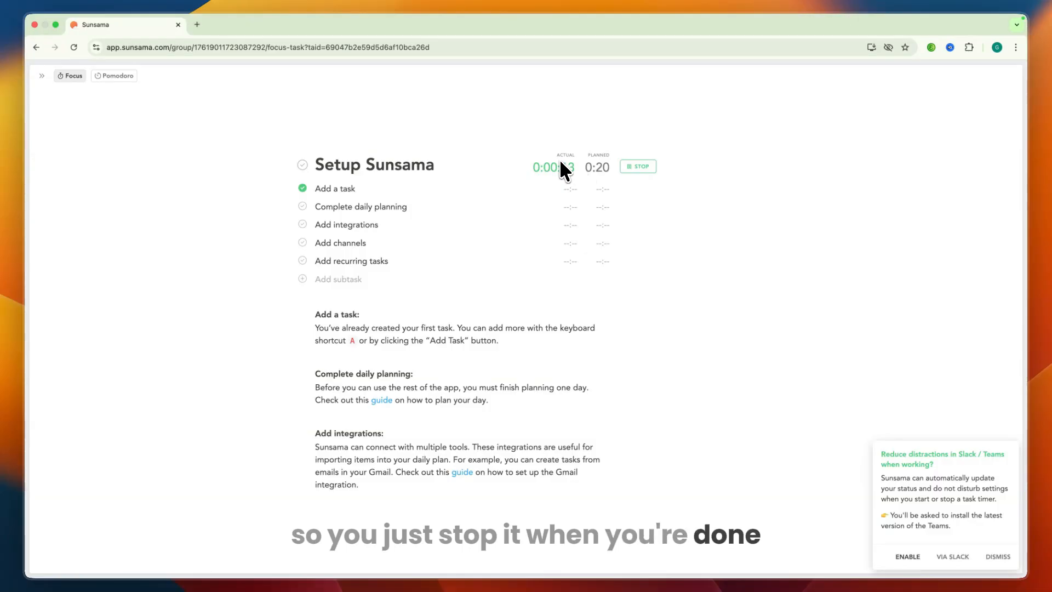
Start and stop a timer on the "Add a task" subtask, and start one on "Complete daily planning"
{"action": "mouse_move", "coordinate": [376, 187]}
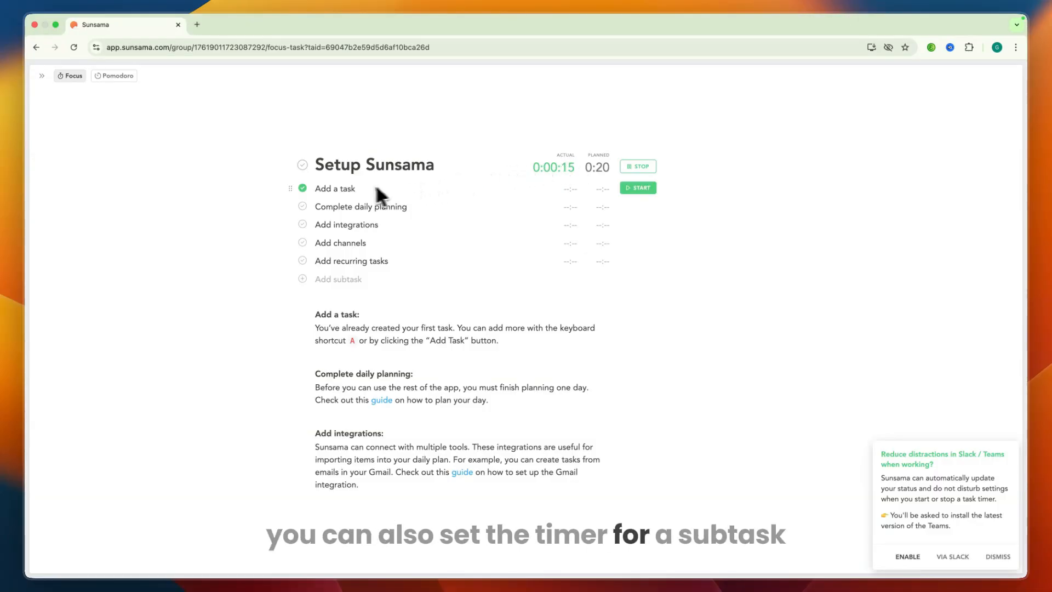
{"action": "left_click", "coordinate": [635, 188]}
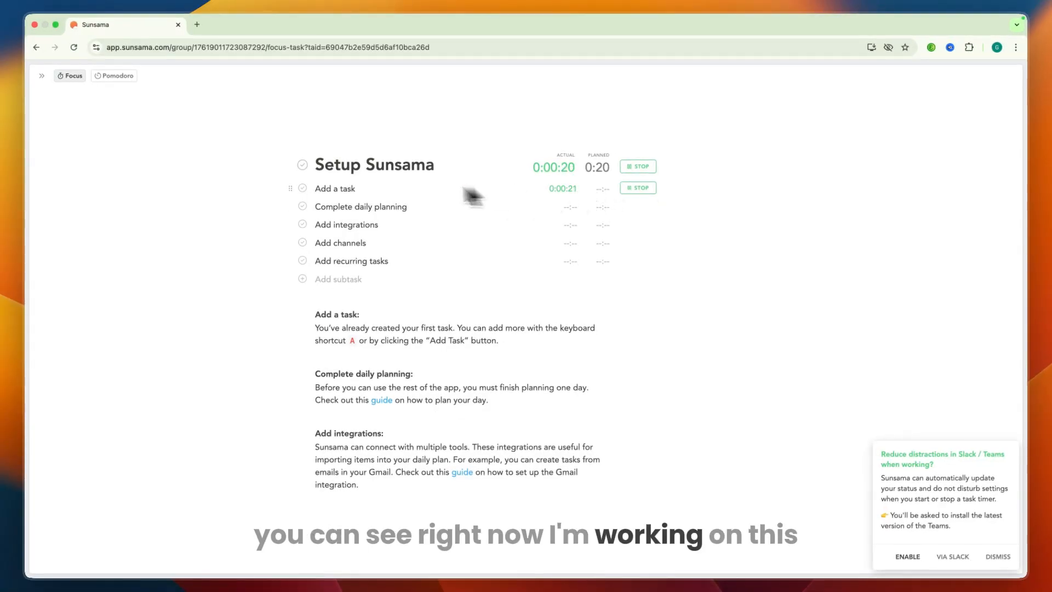
{"action": "left_click", "coordinate": [636, 188]}
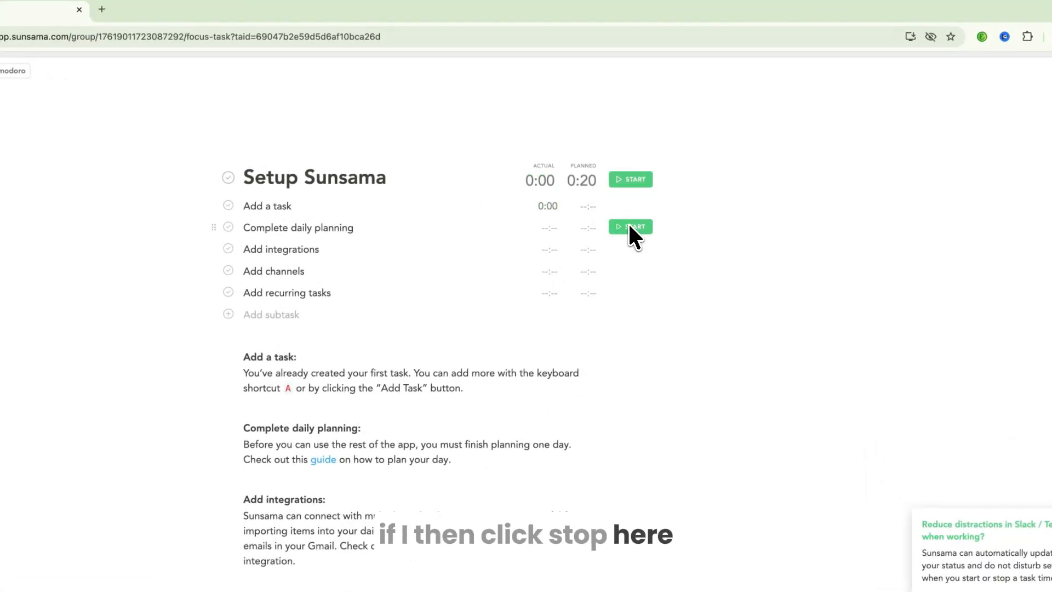
{"action": "left_click", "coordinate": [638, 206]}
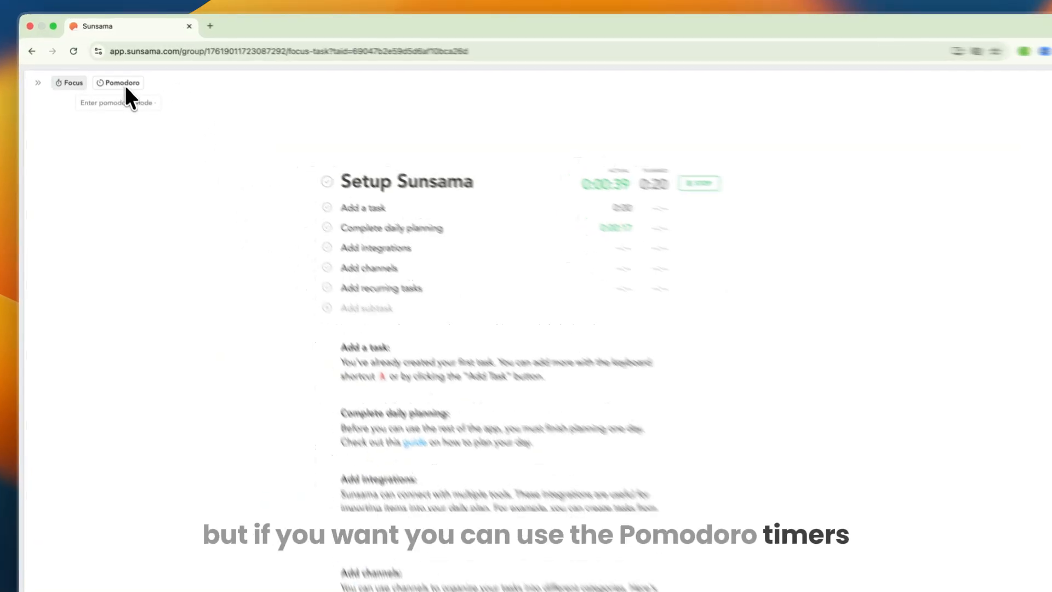
Switch the focus view to Pomodoro mode, set the session length to 40 minutes and start the session
{"action": "left_click", "coordinate": [125, 86]}
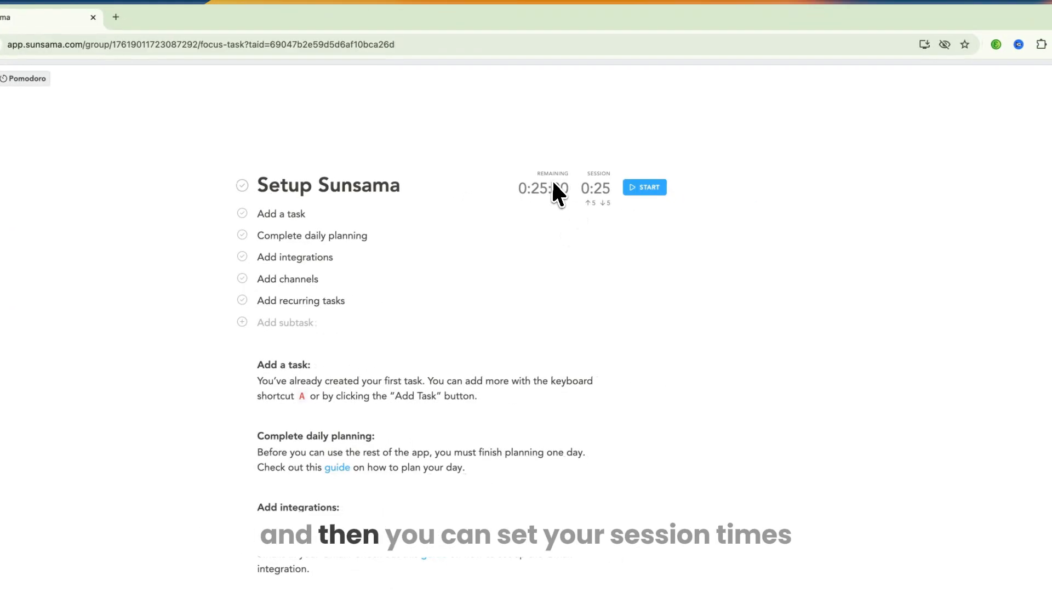
{"action": "left_click", "coordinate": [589, 204]}
{"action": "left_click", "coordinate": [605, 203]}
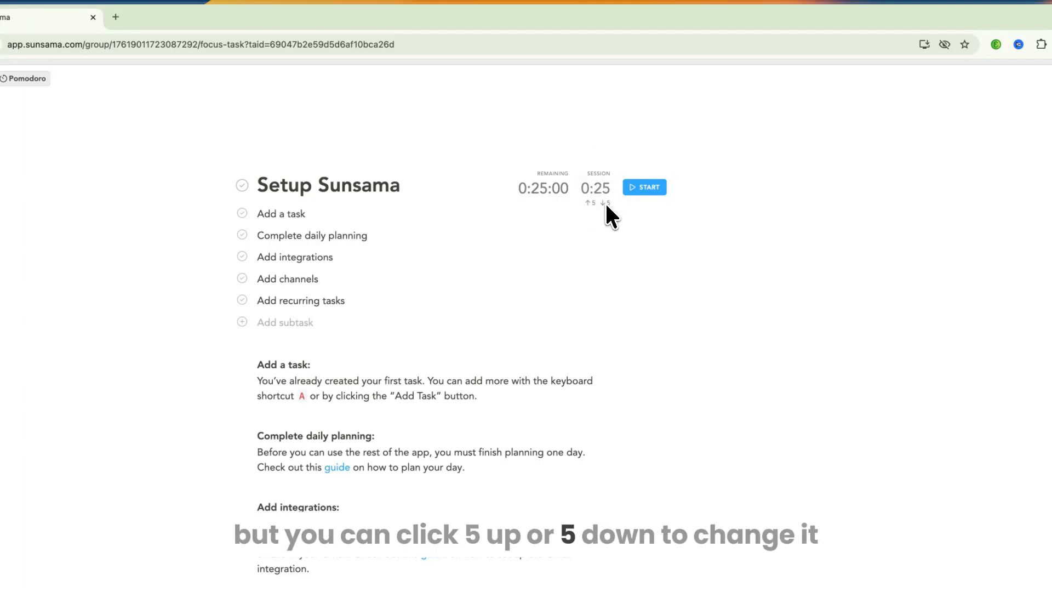
{"action": "left_click", "coordinate": [590, 203]}
{"action": "left_click", "coordinate": [590, 203]}
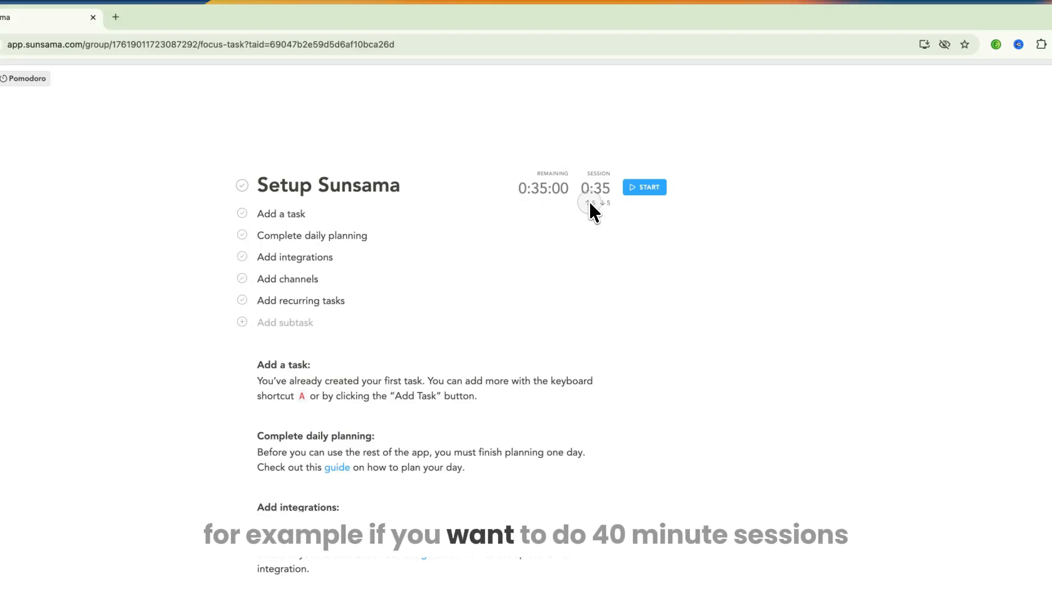
{"action": "left_click", "coordinate": [589, 202]}
{"action": "left_click", "coordinate": [637, 187]}
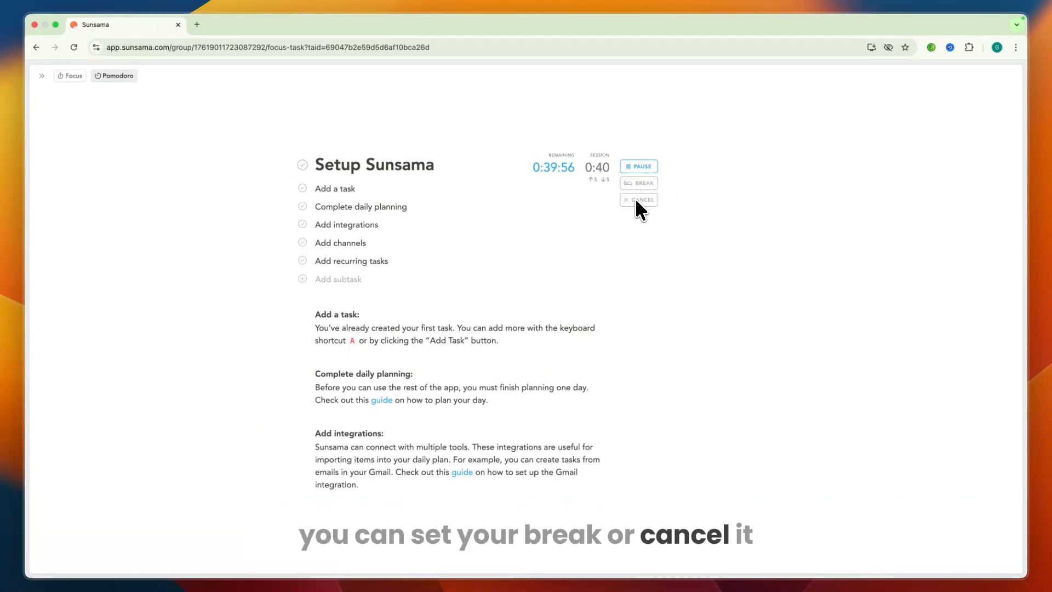
Mark all five subtasks of "Setup Sunsama" as complete, from "Add a task" through "Add recurring tasks"
{"action": "left_click", "coordinate": [302, 188]}
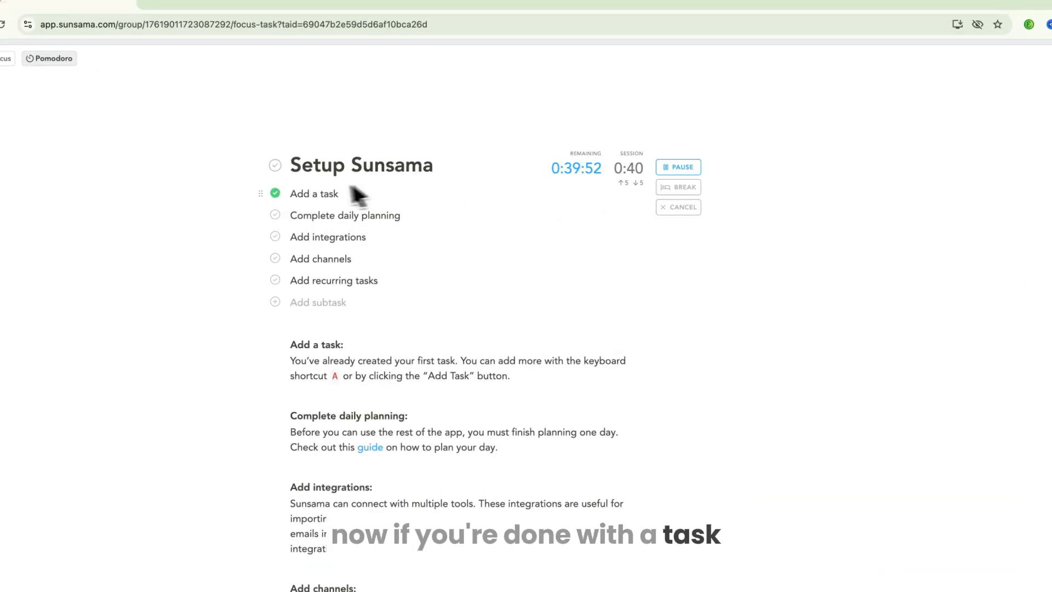
{"action": "left_click", "coordinate": [275, 214]}
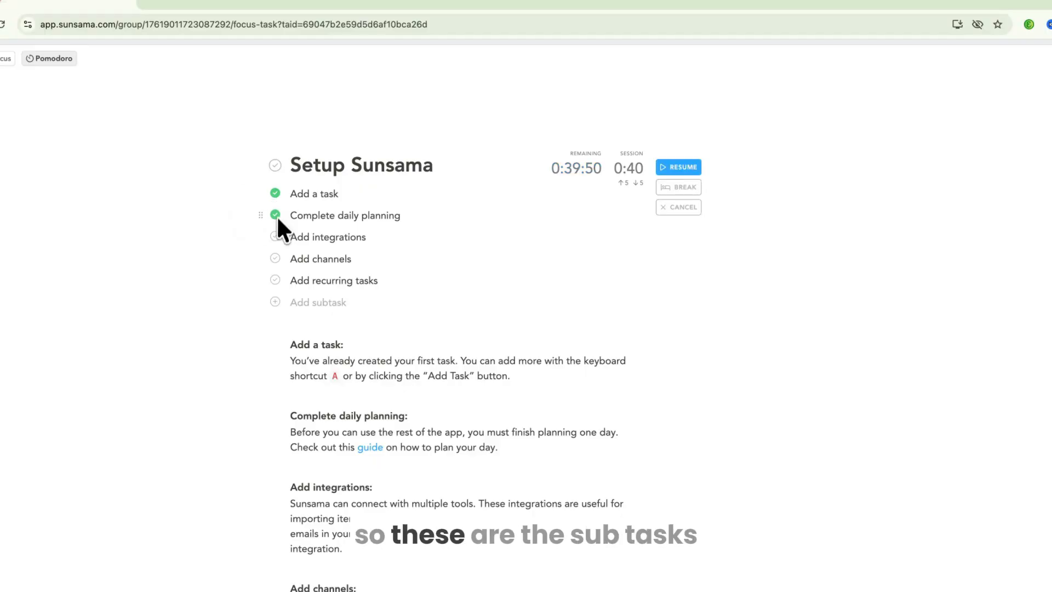
{"action": "left_click", "coordinate": [275, 235]}
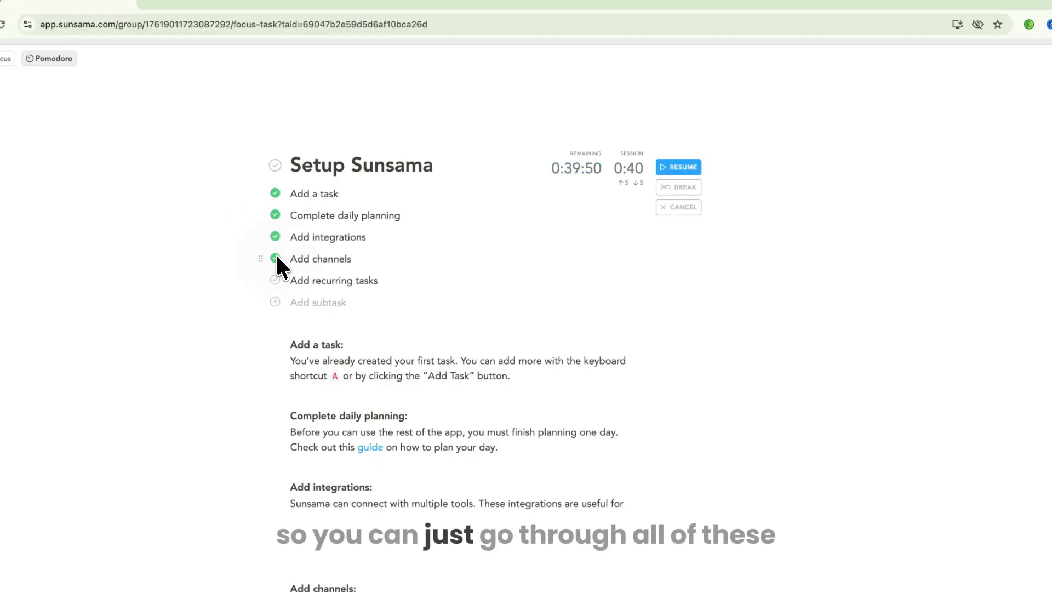
{"action": "left_click", "coordinate": [274, 279]}
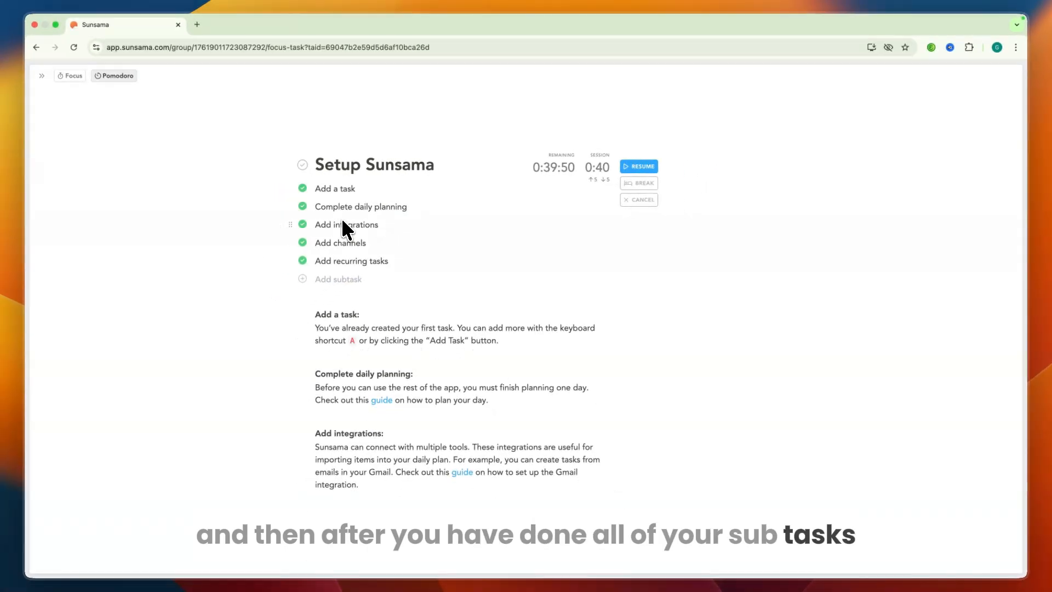
Mark the "Setup Sunsama" task as complete and resume the Pomodoro session on the "Send Letter" task
{"action": "left_click", "coordinate": [302, 164]}
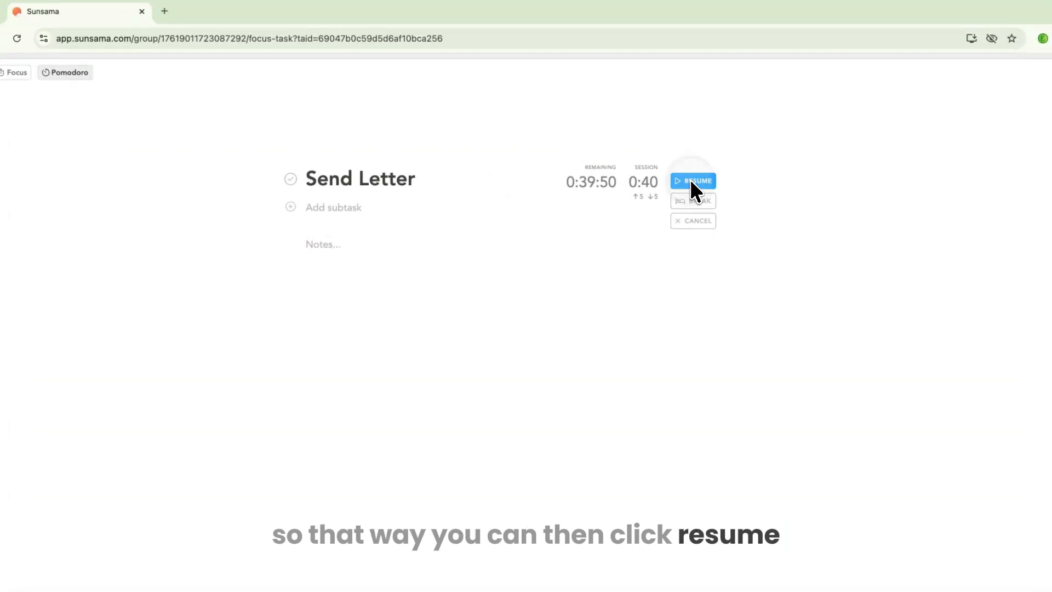
{"action": "left_click", "coordinate": [691, 182]}
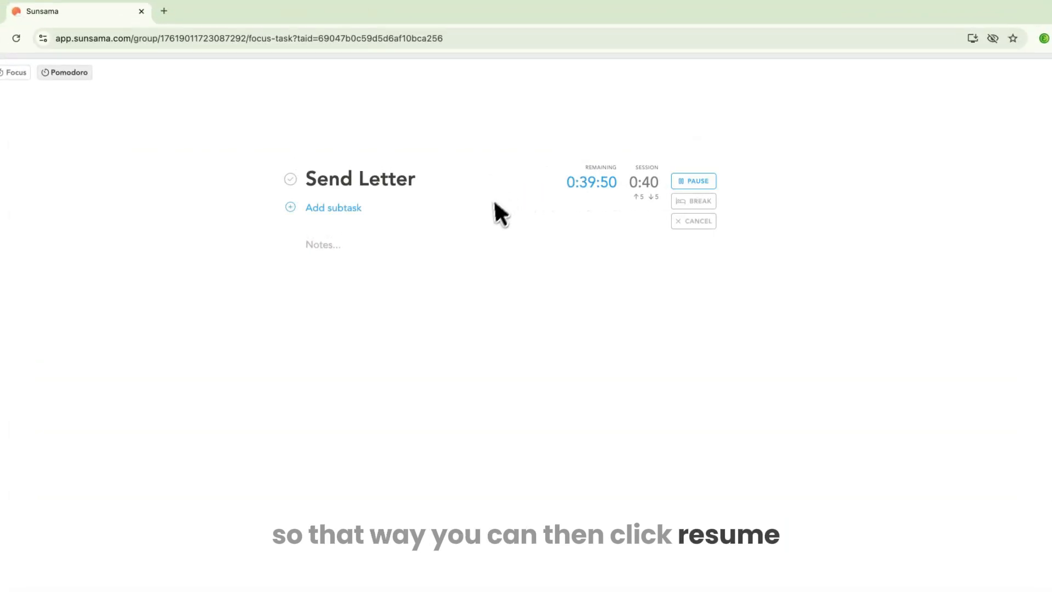
{"action": "left_click_drag", "start_coordinate": [308, 180], "coordinate": [416, 186]}
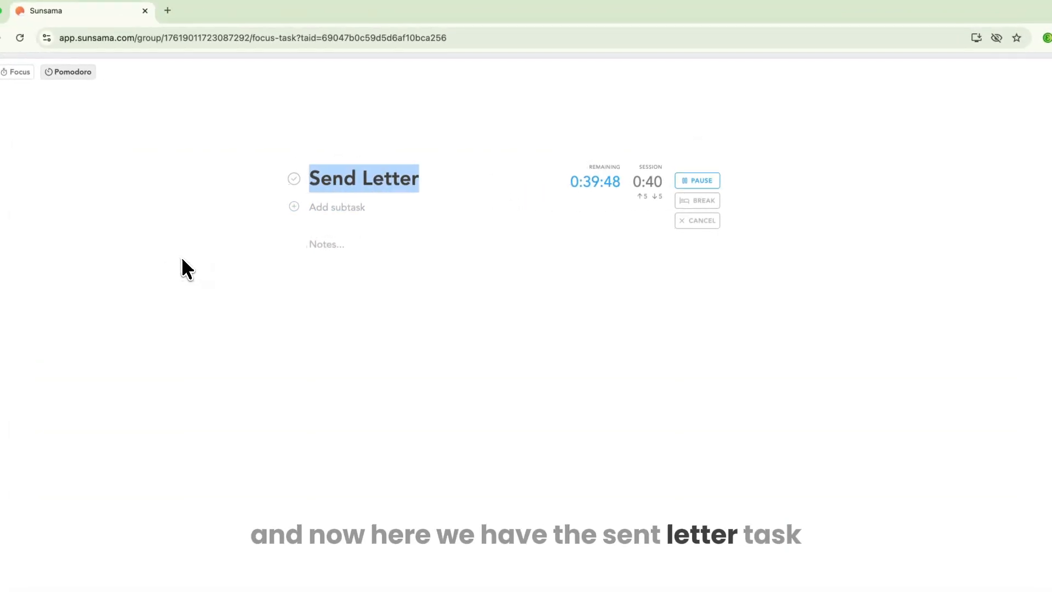
Mark the "Send Letter" task as complete and cancel the Pomodoro session on the "edit" task
{"action": "left_click", "coordinate": [181, 257]}
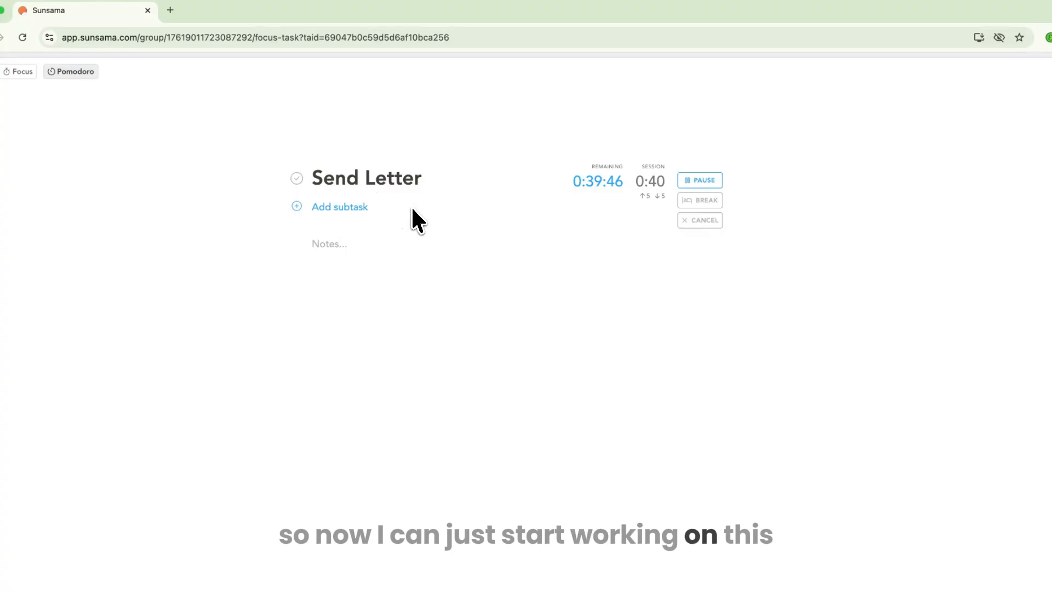
{"action": "left_click", "coordinate": [296, 177]}
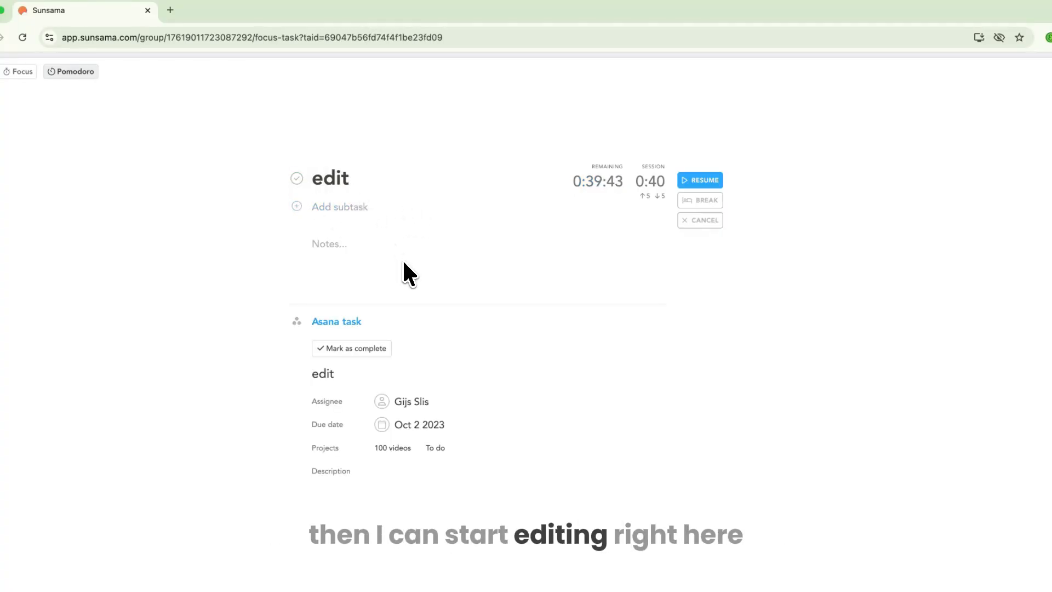
{"action": "left_click", "coordinate": [694, 220]}
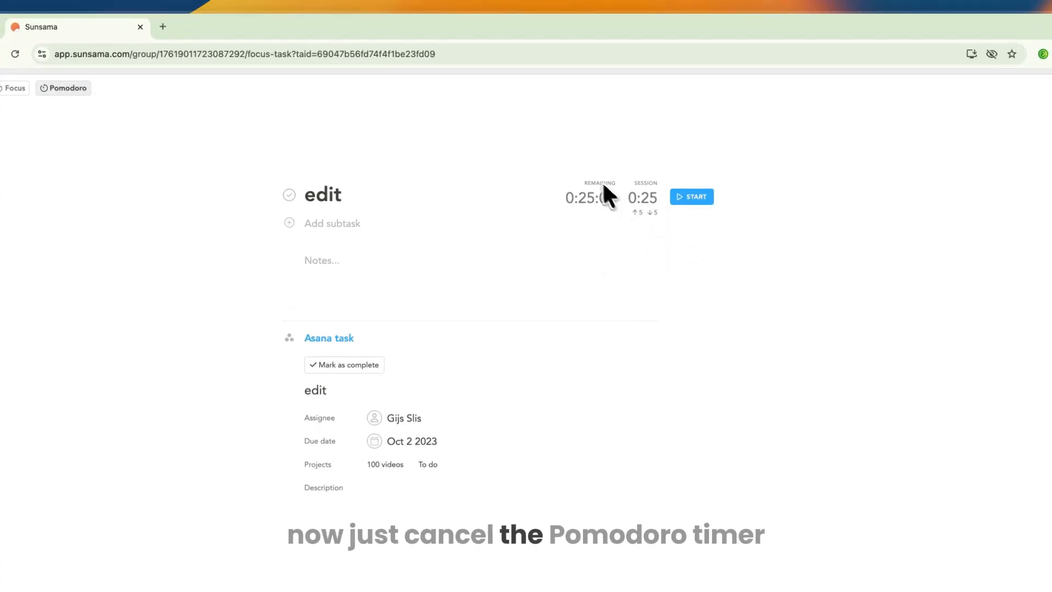
Start the "edit" task's timer in Focus mode and mark its linked Asana task as complete
{"action": "left_click", "coordinate": [23, 90]}
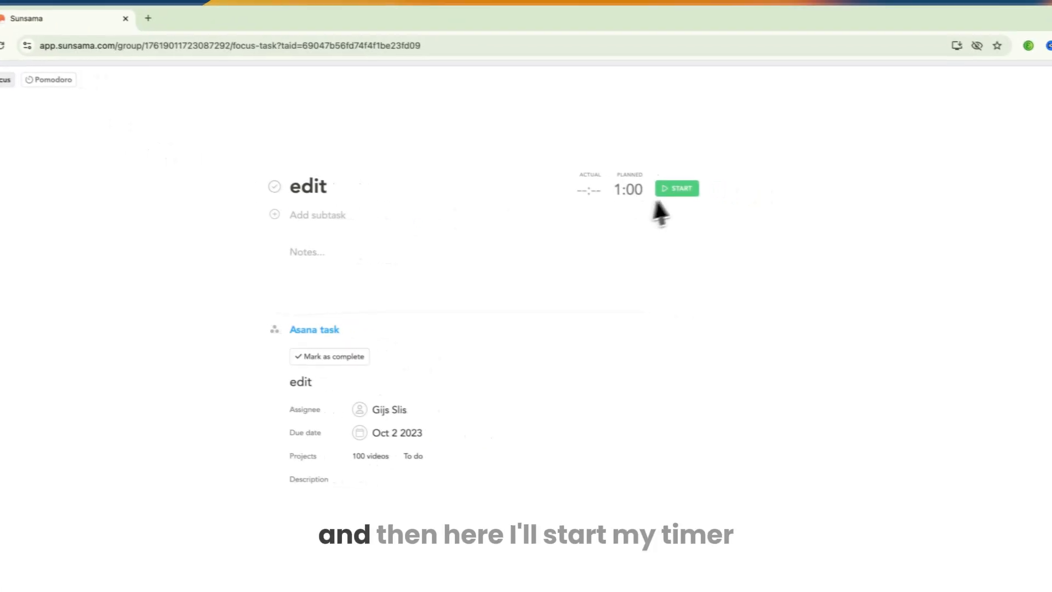
{"action": "left_click", "coordinate": [671, 189]}
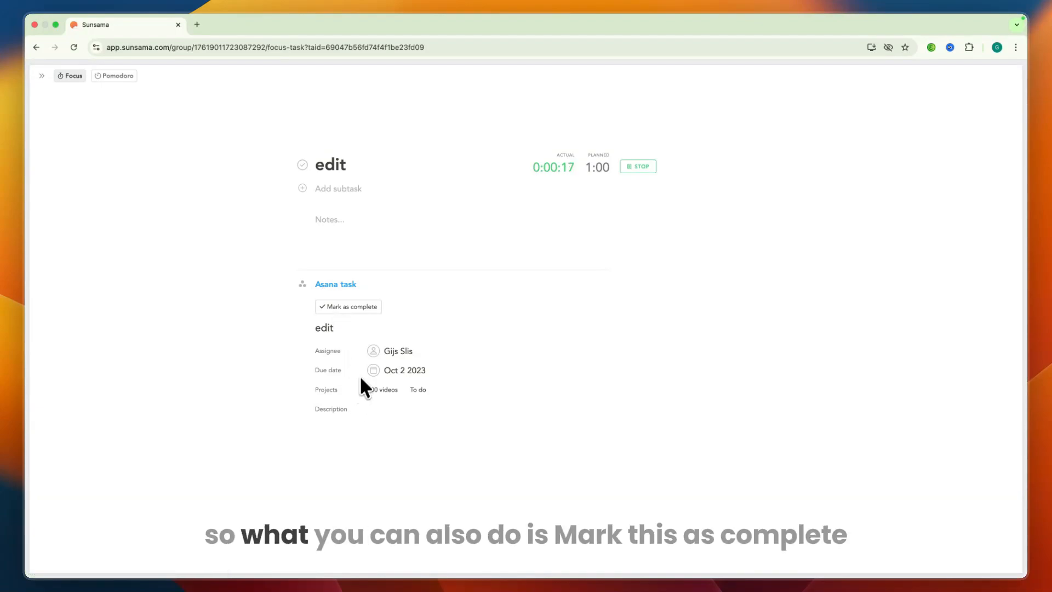
{"action": "left_click", "coordinate": [340, 307]}
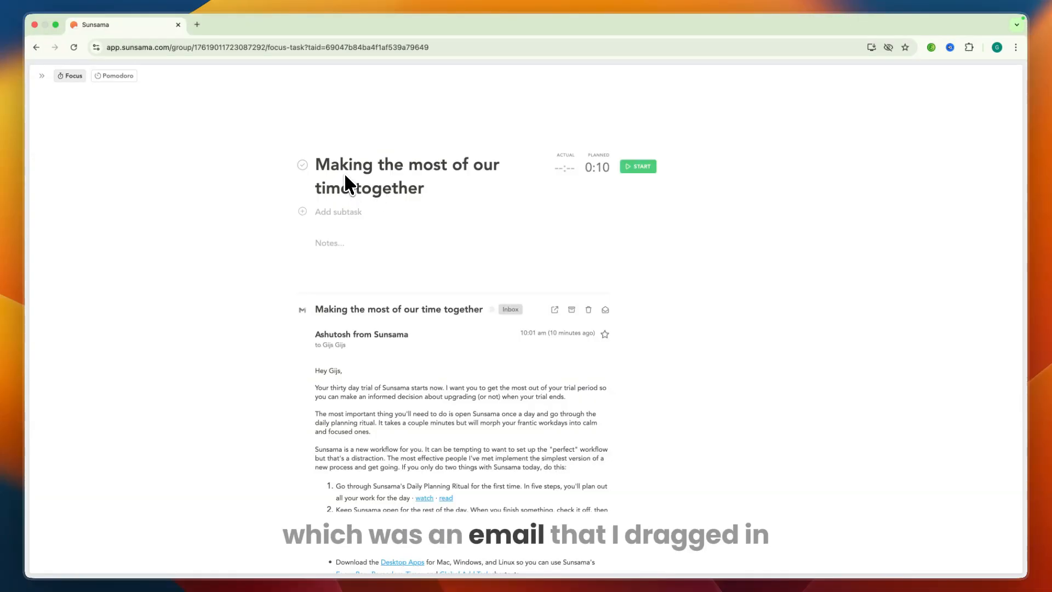
Look through the email attached to "Making the most of our time together" and mark the task as complete
{"action": "scroll", "coordinate": [344, 173], "scroll_direction": "down", "scroll_amount": 5}
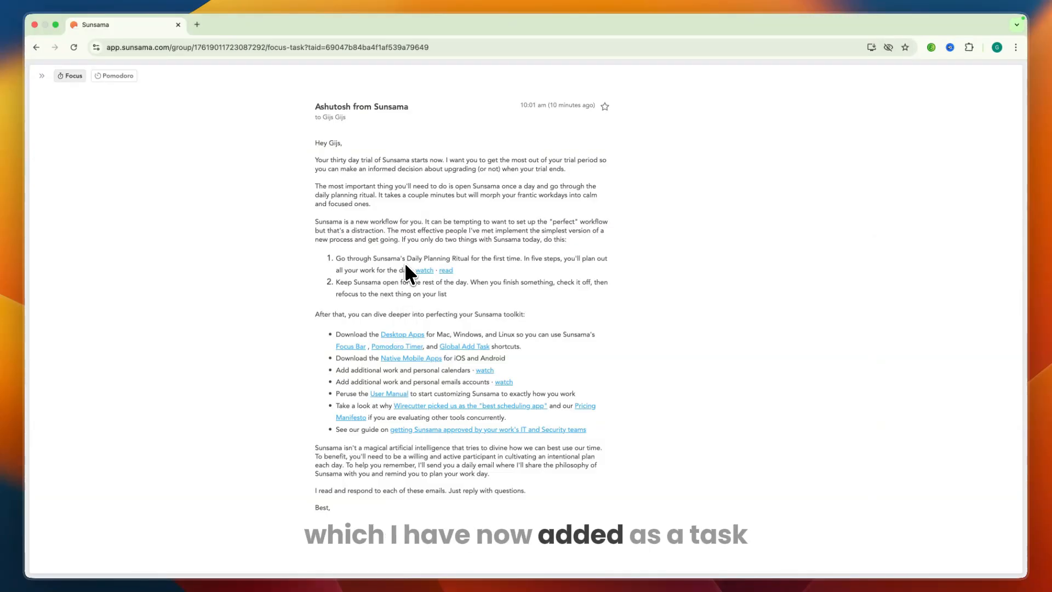
{"action": "scroll", "coordinate": [405, 264], "scroll_direction": "up", "scroll_amount": 4}
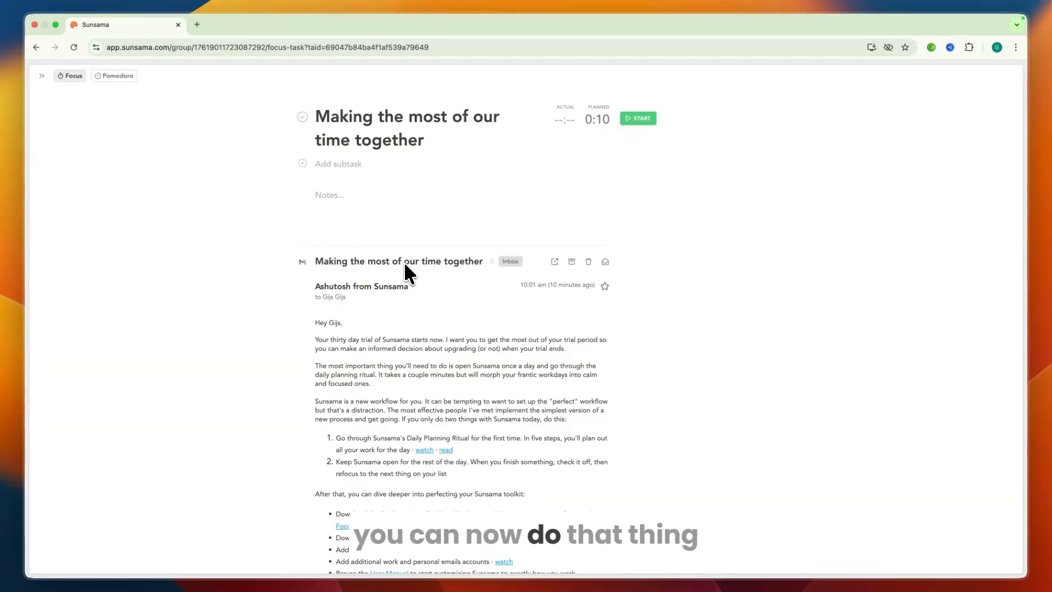
{"action": "left_click", "coordinate": [303, 116]}
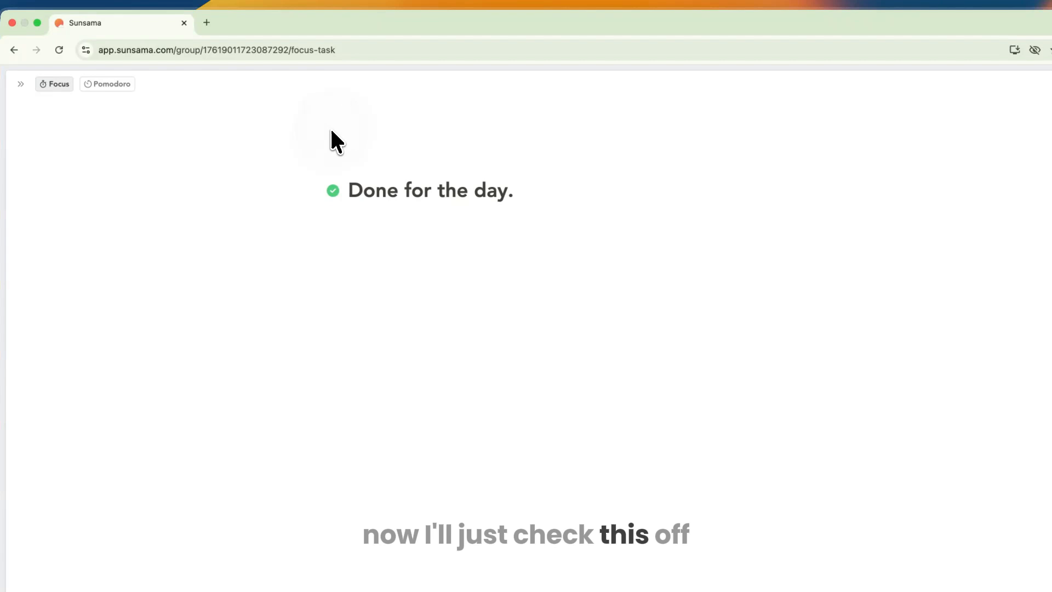
{"action": "left_click_drag", "start_coordinate": [351, 188], "coordinate": [589, 183]}
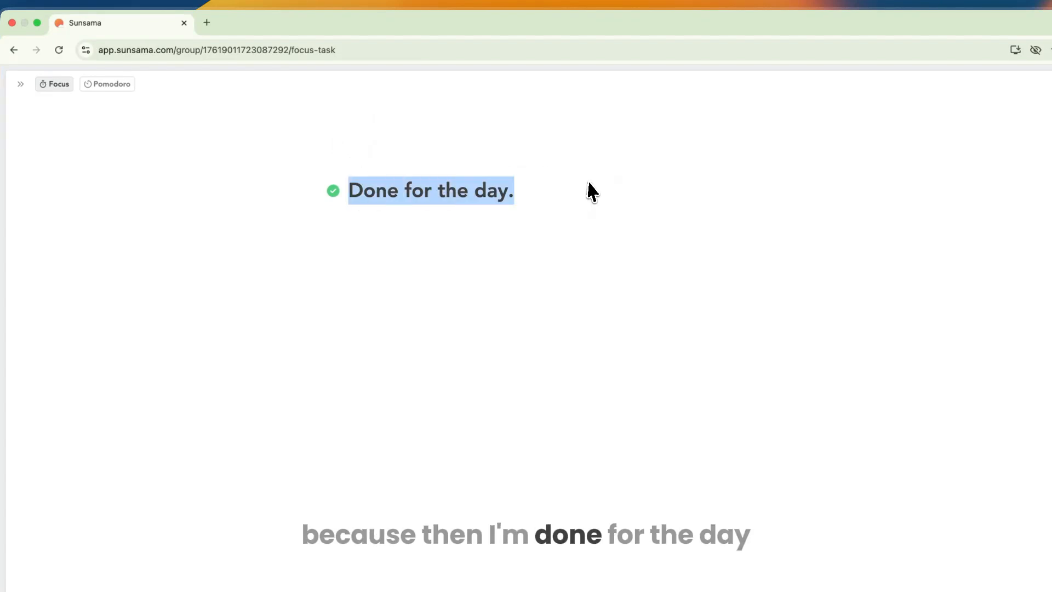
{"action": "left_click", "coordinate": [585, 183]}
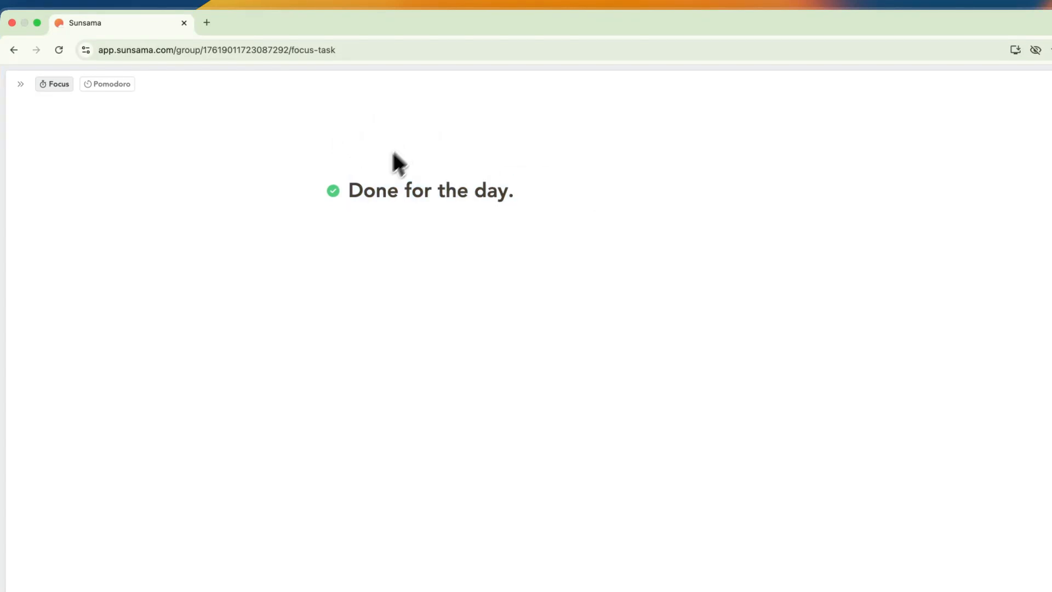
{"action": "left_click_drag", "start_coordinate": [354, 191], "coordinate": [593, 215]}
{"action": "left_click", "coordinate": [344, 192]}
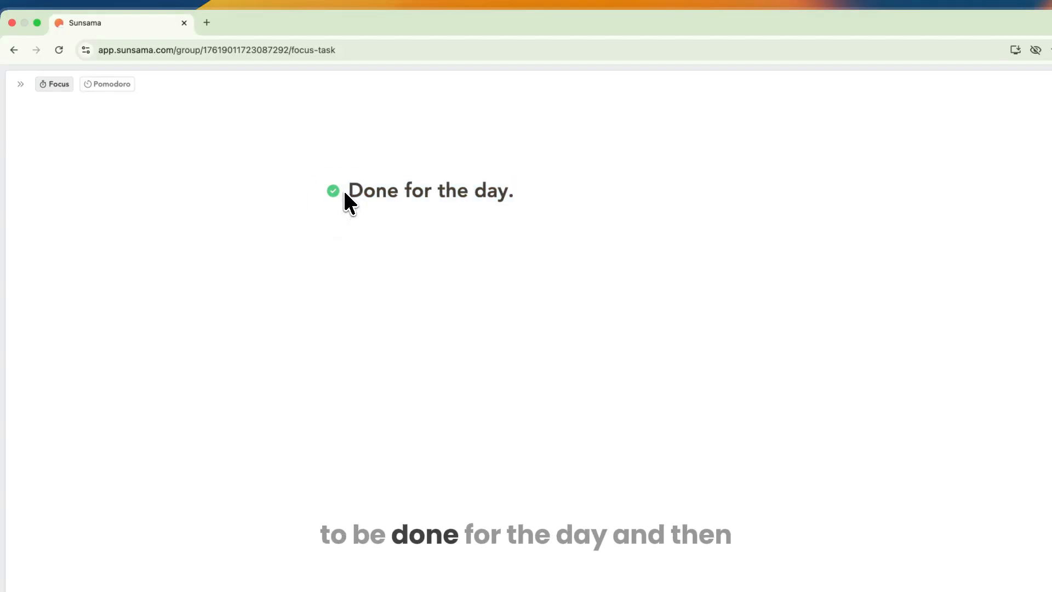
{"action": "left_click_drag", "start_coordinate": [344, 192], "coordinate": [455, 216]}
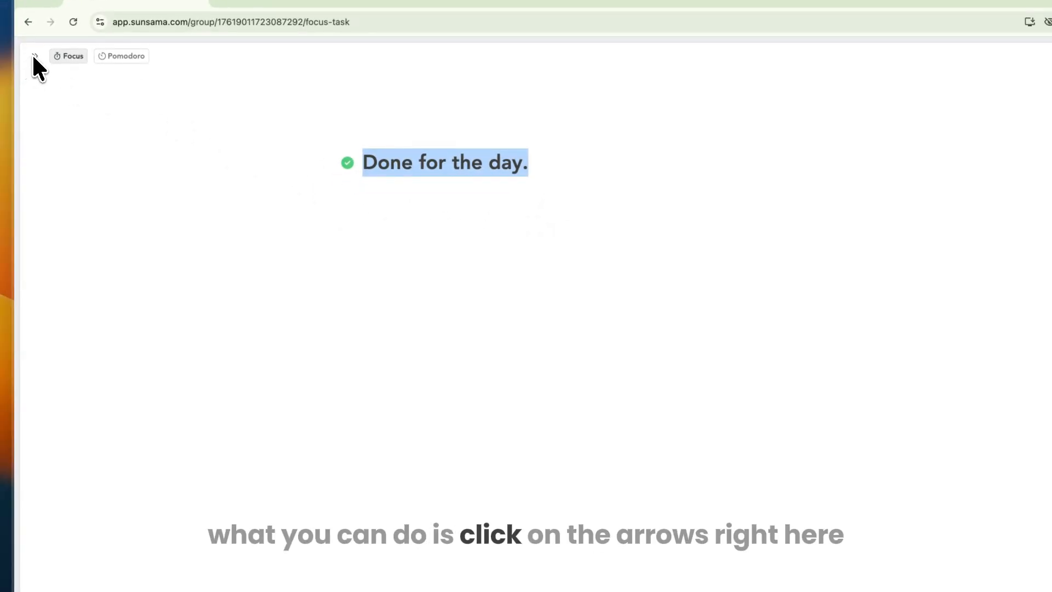
{"action": "left_click", "coordinate": [33, 55]}
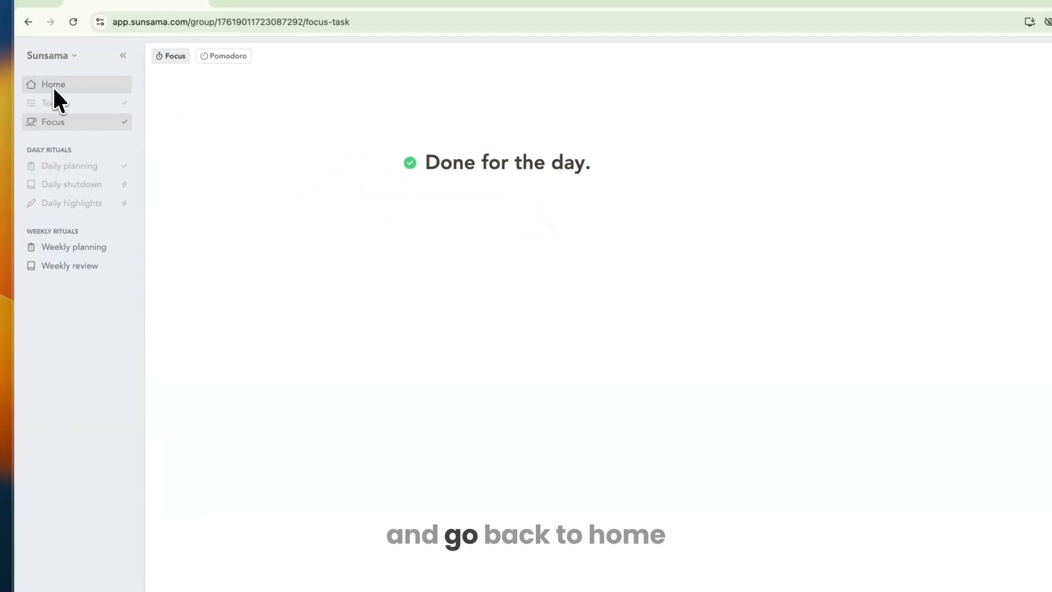
{"action": "left_click", "coordinate": [53, 87]}
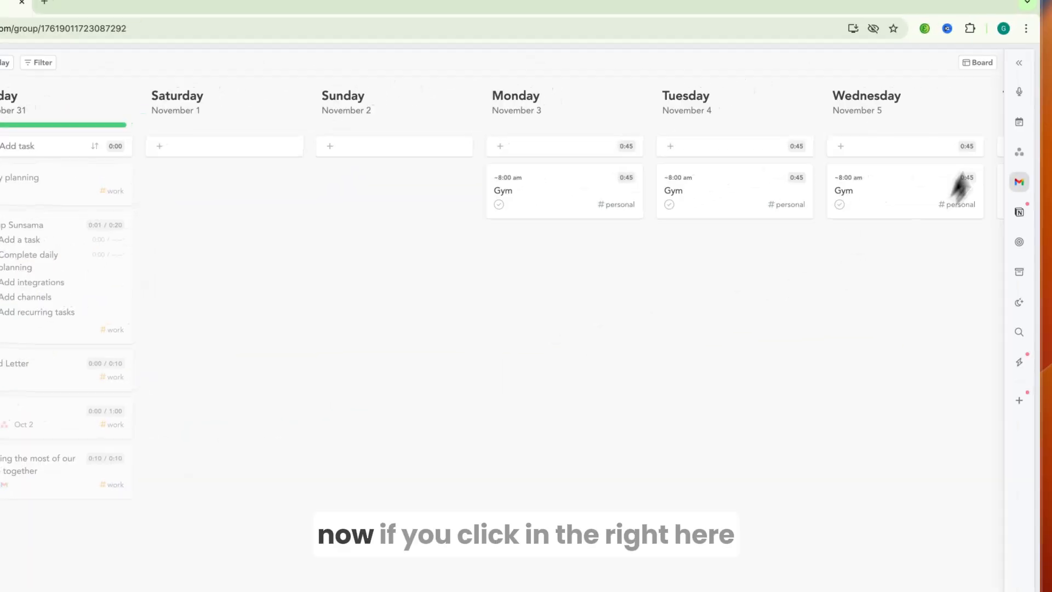
{"action": "left_click", "coordinate": [1017, 64]}
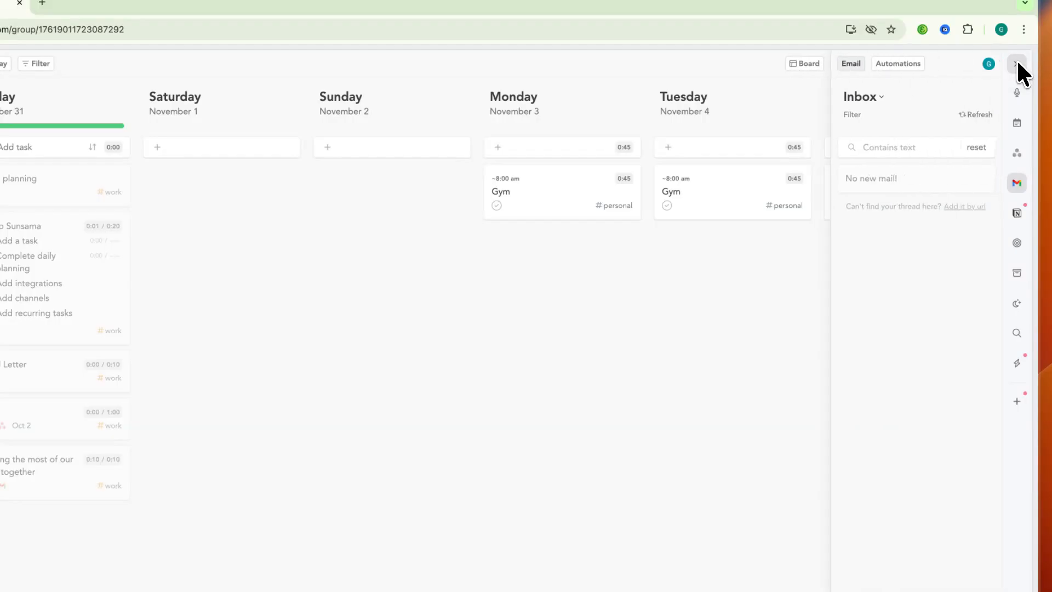
{"action": "left_click", "coordinate": [1015, 122]}
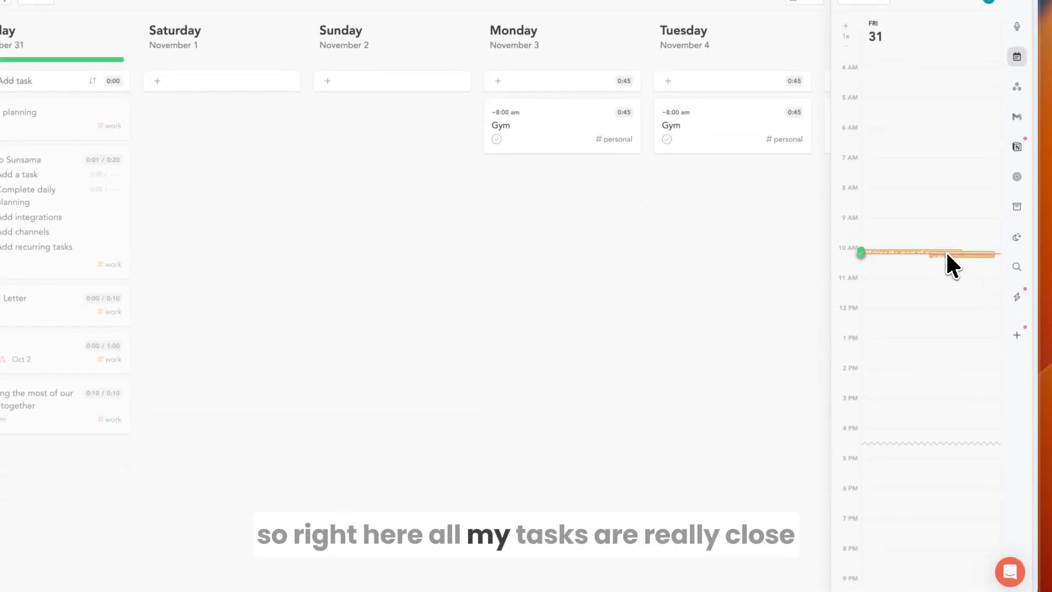
Try to move a completed task block to about 10:30 AM, and save an untitled Friday event from 10:45am to 10:50am
{"action": "scroll", "coordinate": [946, 258], "scroll_direction": "up", "scroll_amount": 1}
{"action": "left_click_drag", "start_coordinate": [955, 275], "coordinate": [920, 291]}
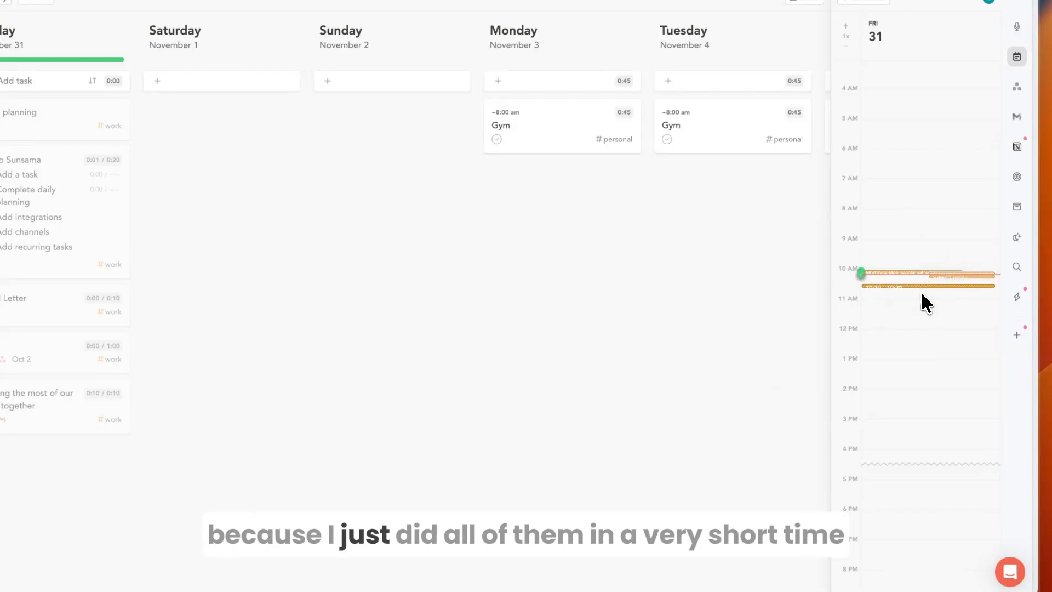
{"action": "left_click", "coordinate": [973, 292]}
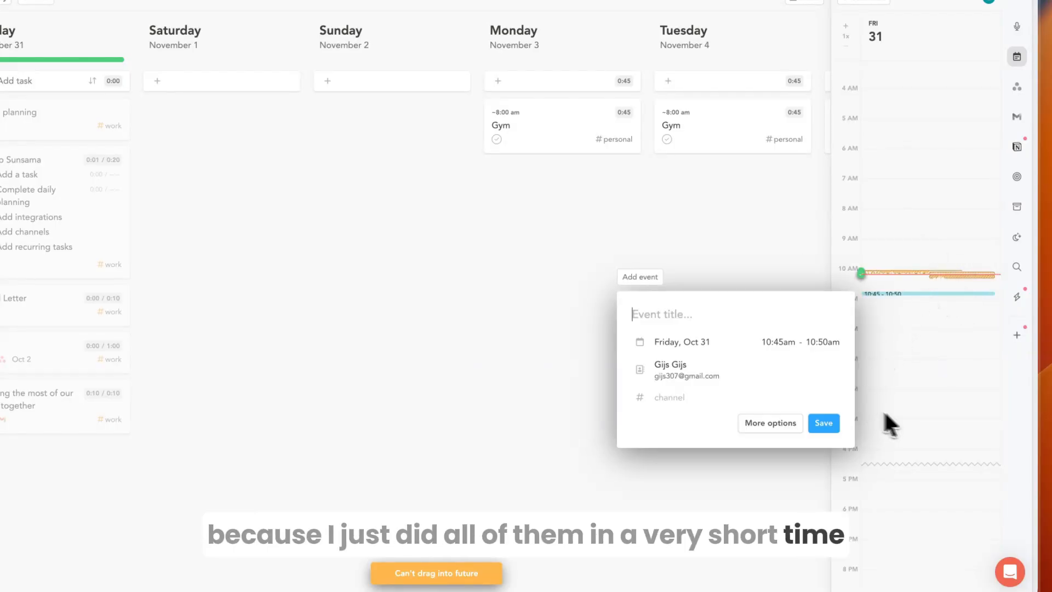
{"action": "left_click", "coordinate": [823, 424]}
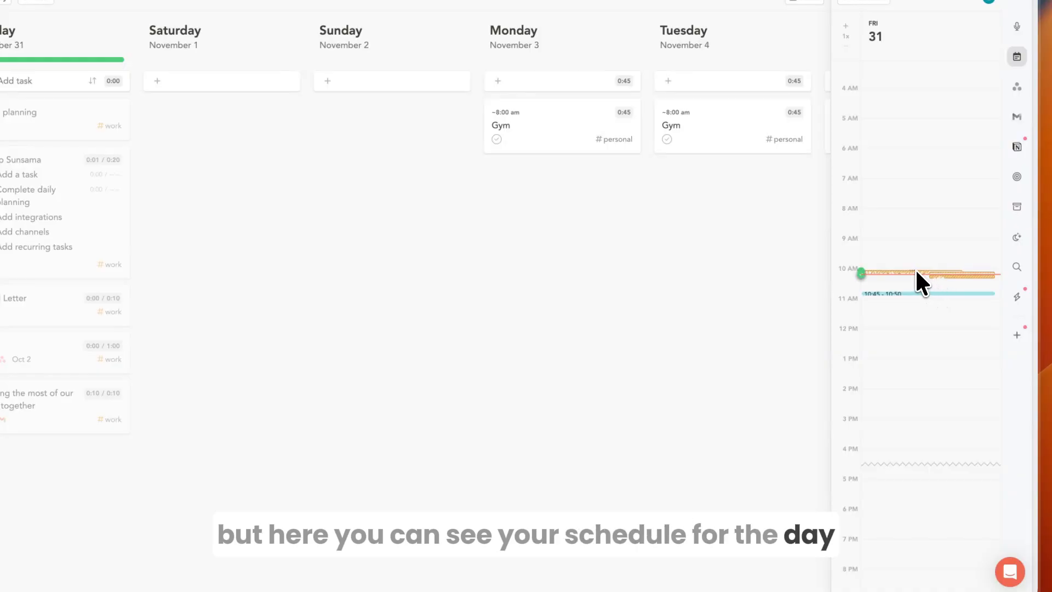
Extend the "Making the most of our time together" block to start at 8:45 and add an untitled event from 4:15pm to 4:45pm
{"action": "left_click_drag", "start_coordinate": [909, 269], "coordinate": [921, 233]}
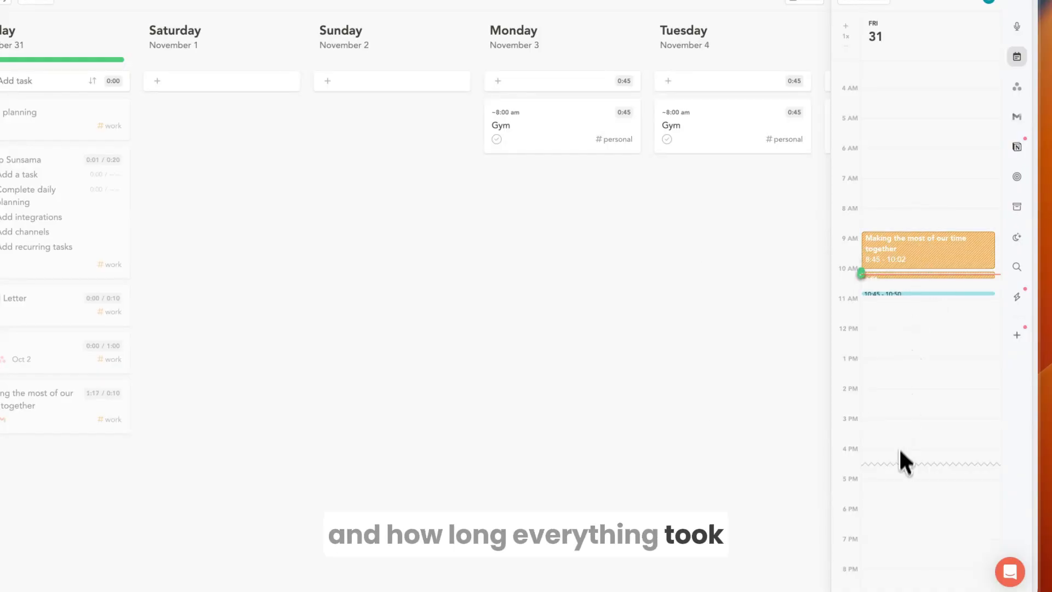
{"action": "left_click", "coordinate": [899, 459]}
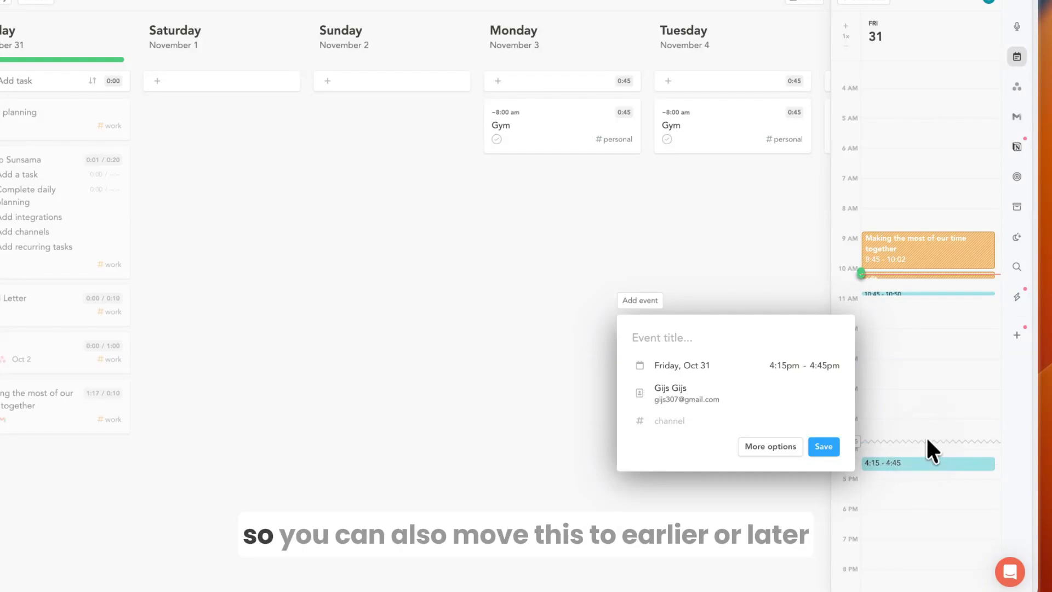
{"action": "mouse_move", "coordinate": [926, 306]}
{"action": "left_mouse_down"}
{"action": "mouse_move", "coordinate": [938, 530]}
{"action": "mouse_move", "coordinate": [964, 277]}
{"action": "mouse_move", "coordinate": [958, 352]}
{"action": "left_mouse_up"}
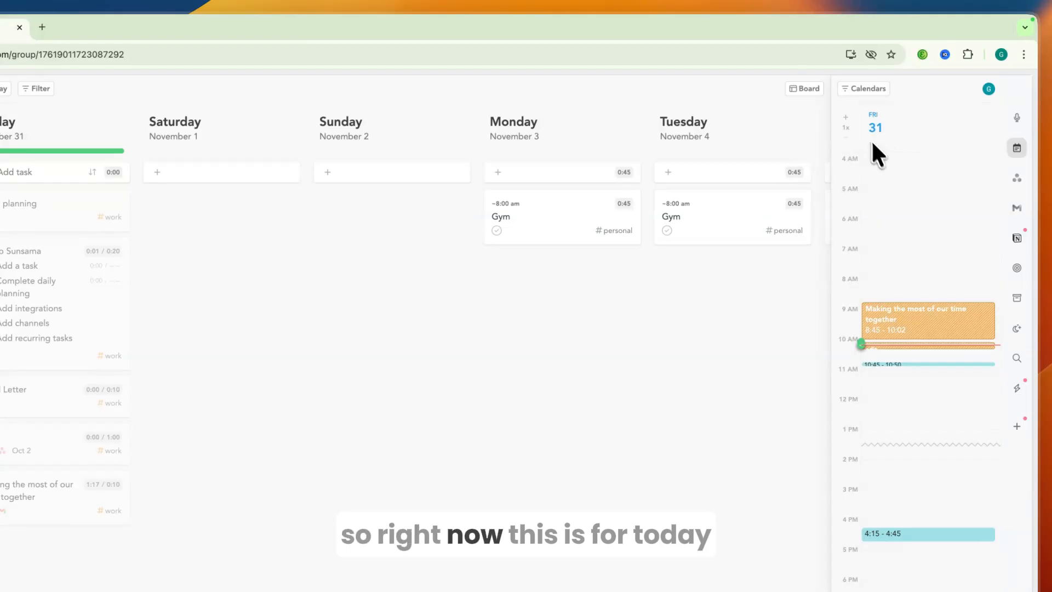
{"action": "scroll", "coordinate": [901, 317], "scroll_direction": "down", "scroll_amount": 2}
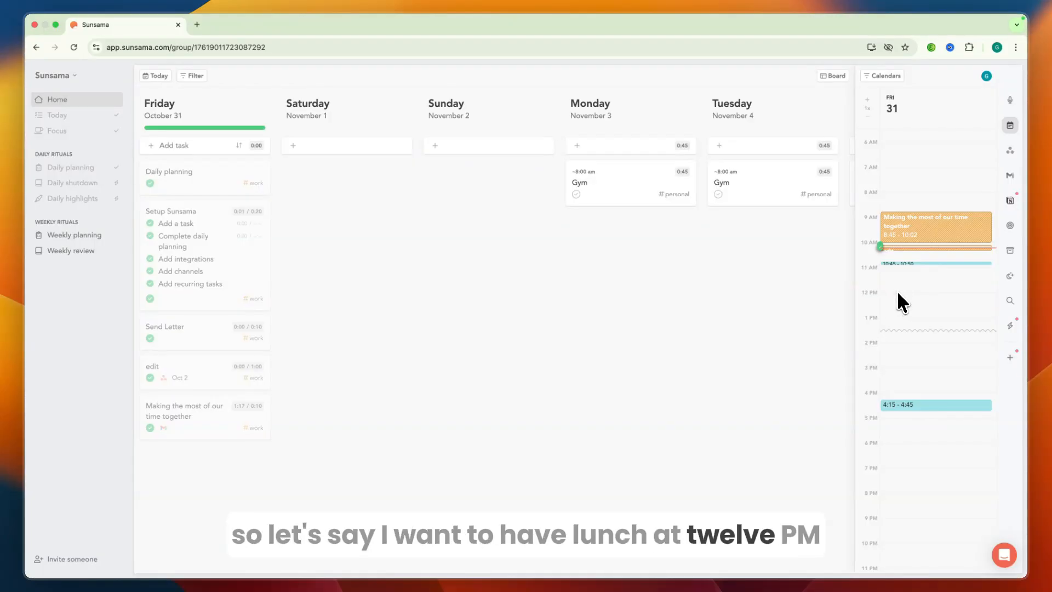
Create a Friday, Oct 31 calendar event around noon and set its time to 12:00pm - 12:30pm
{"action": "left_click_drag", "start_coordinate": [893, 287], "coordinate": [895, 307]}
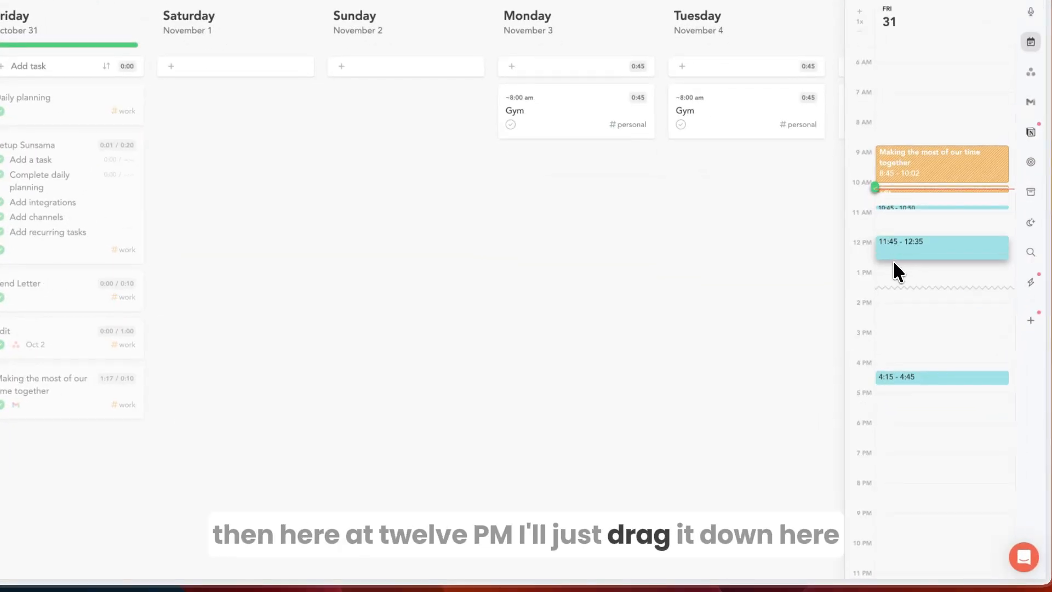
{"action": "left_click_drag", "start_coordinate": [893, 261], "coordinate": [894, 252]}
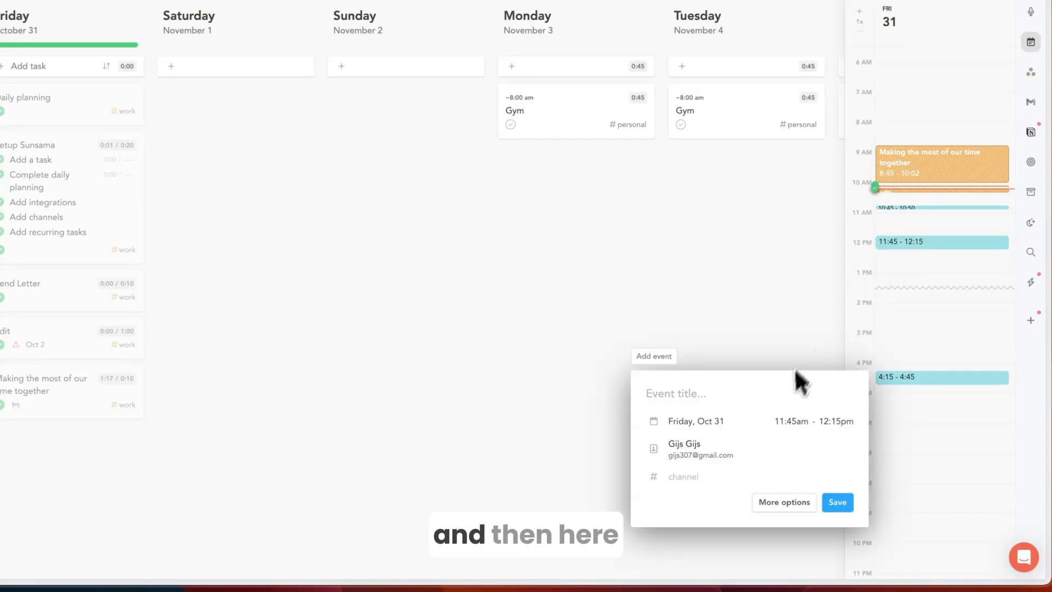
{"action": "left_click", "coordinate": [793, 420]}
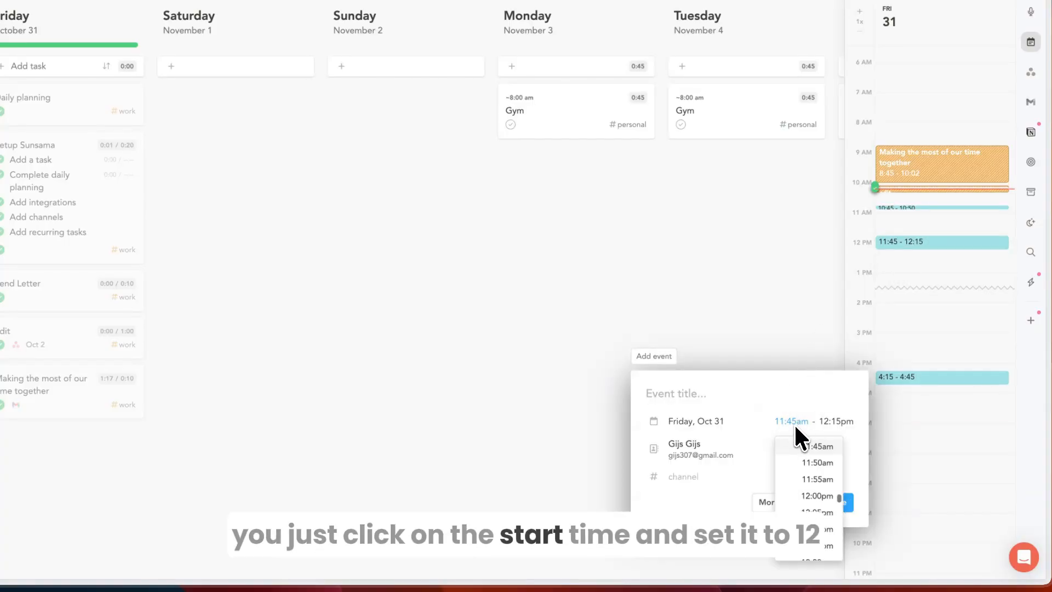
{"action": "left_click", "coordinate": [817, 496]}
{"action": "left_click", "coordinate": [836, 420]}
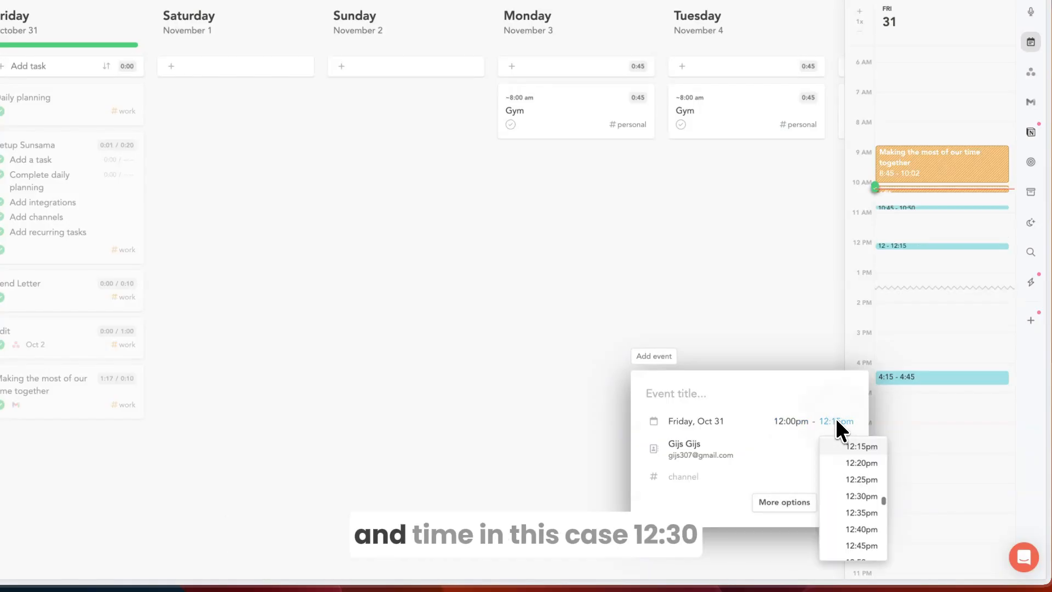
{"action": "left_click", "coordinate": [855, 496]}
Title the noon event "Lunch", assign it to the personal channel and save it
{"action": "left_click", "coordinate": [689, 385]}
{"action": "type", "text": "H"}
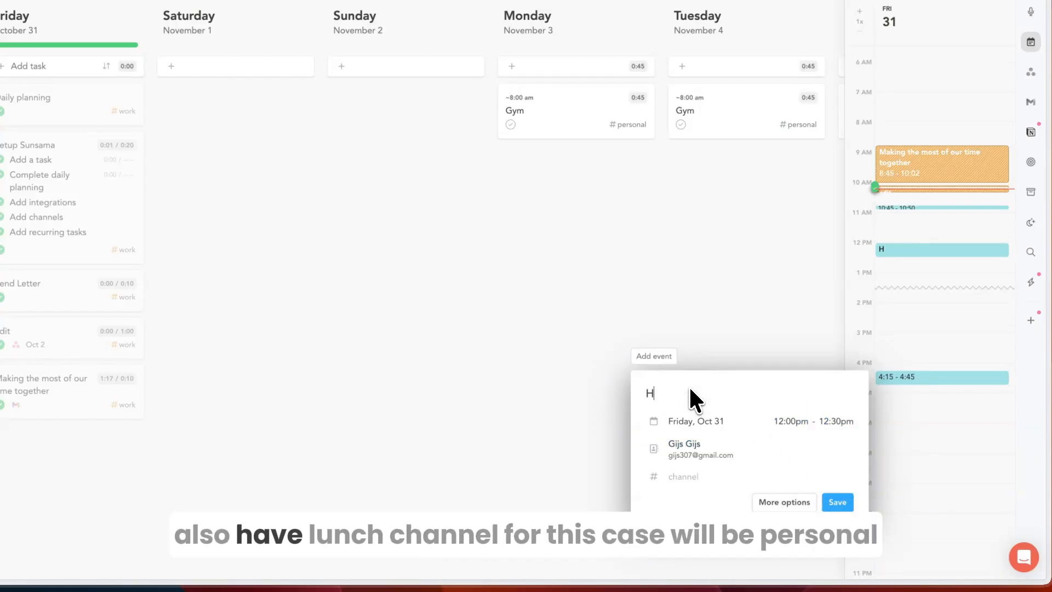
{"action": "type", "text": "ave lunch"}
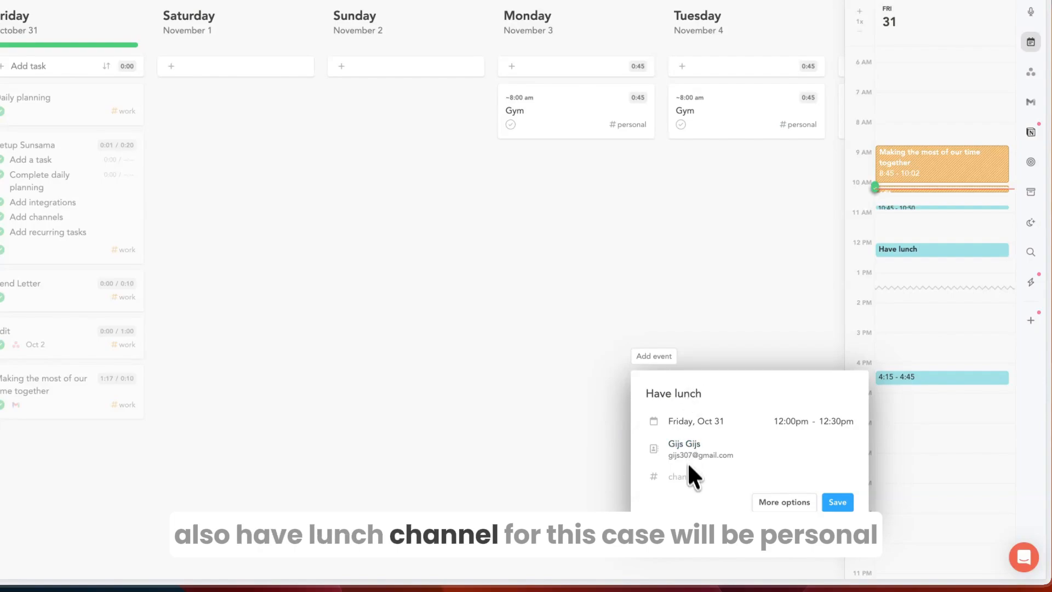
{"action": "left_click", "coordinate": [687, 473]}
{"action": "left_click", "coordinate": [700, 560]}
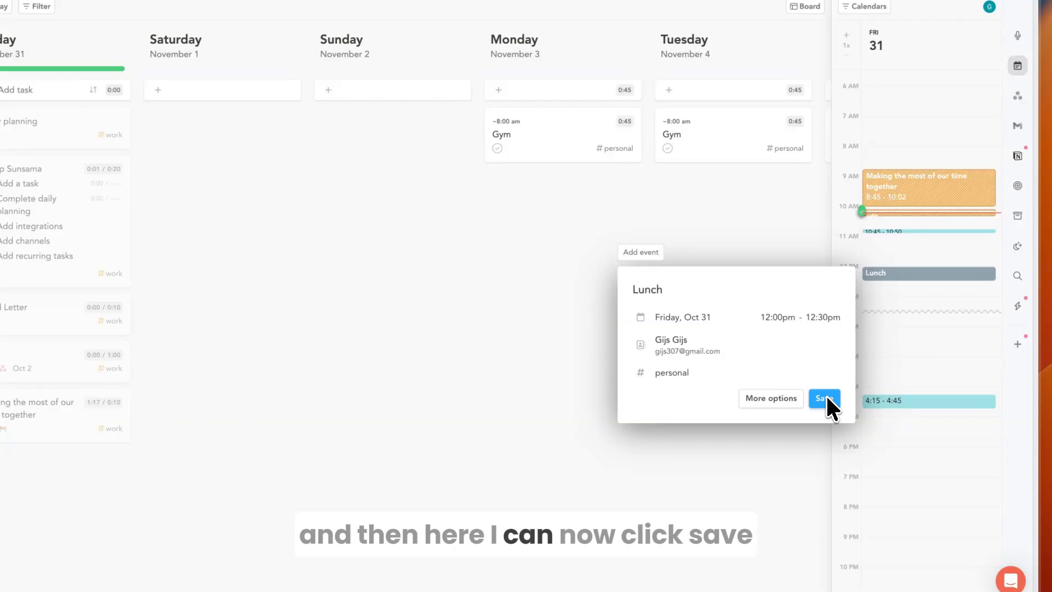
{"action": "left_click", "coordinate": [827, 401]}
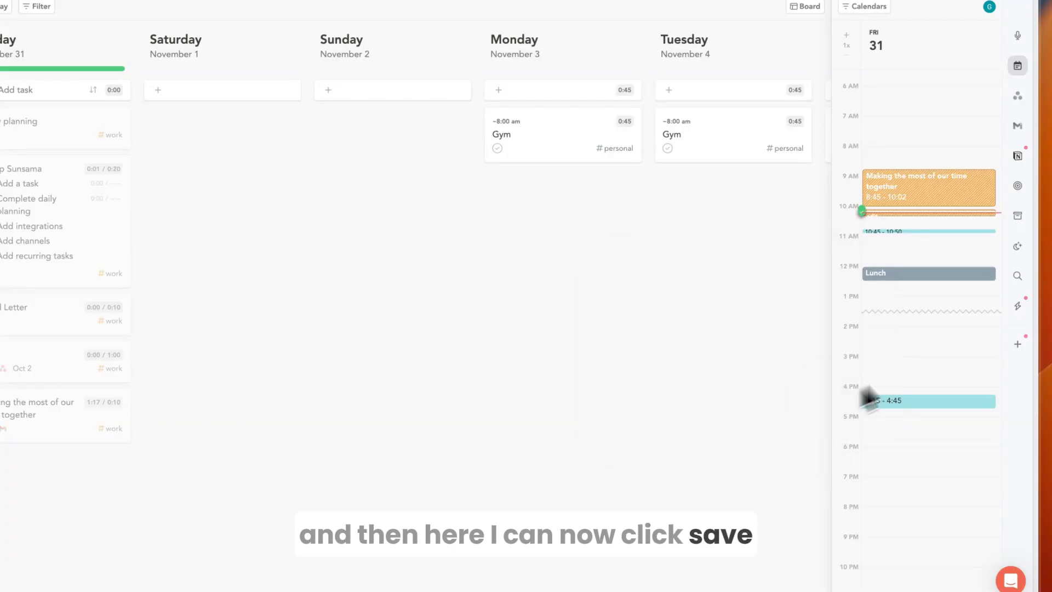
Open the Lunch event's details and add it to Friday's tasks
{"action": "left_click", "coordinate": [913, 362]}
{"action": "key", "text": "Escape"}
{"action": "left_click", "coordinate": [918, 270]}
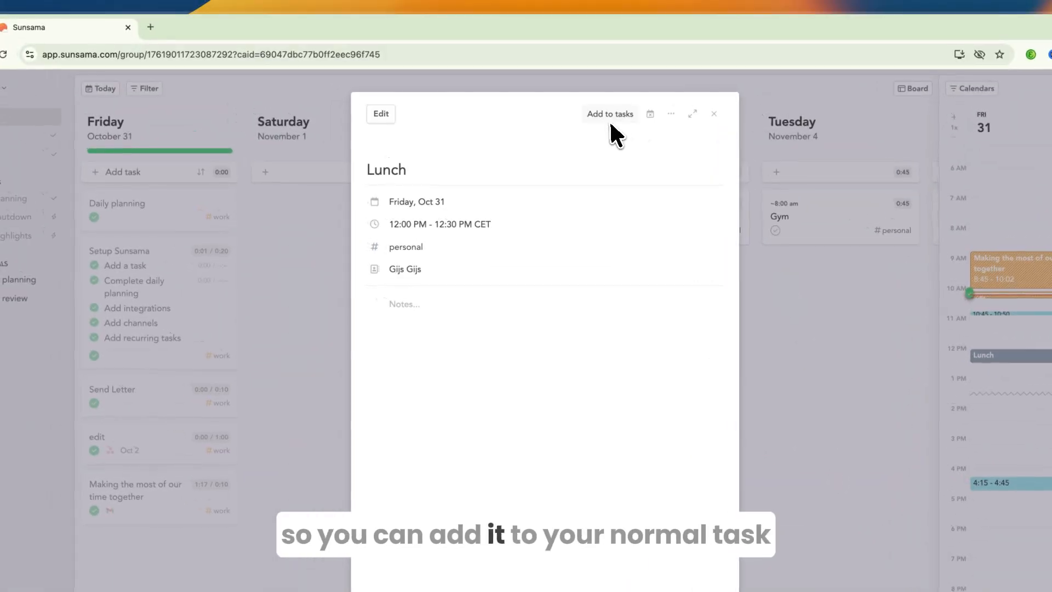
{"action": "left_click", "coordinate": [609, 116]}
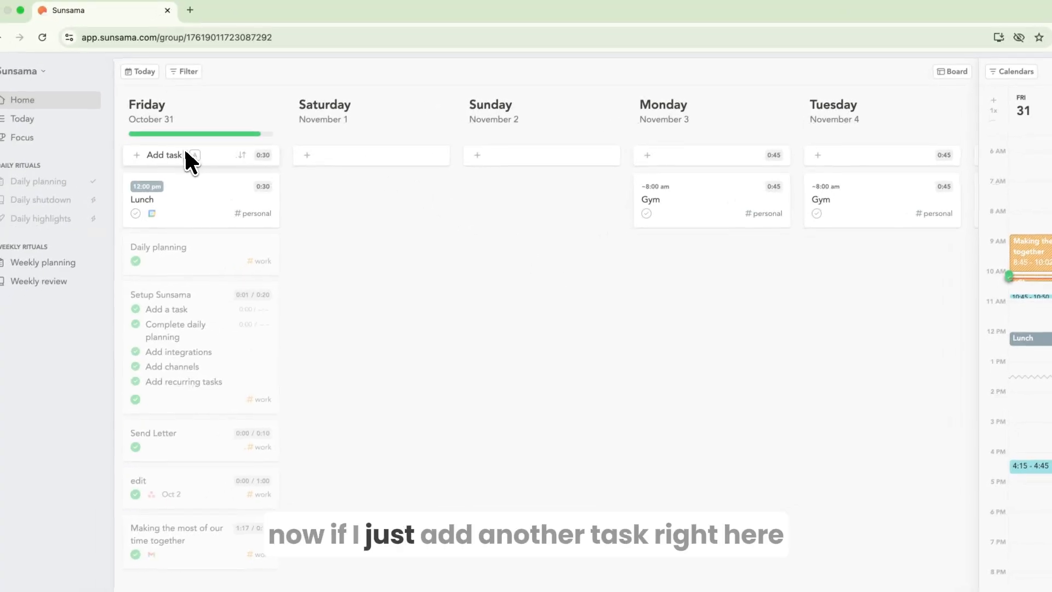
Add a task named "Work block" to Friday with a planned time of 2:00 and save it
{"action": "left_click", "coordinate": [189, 144]}
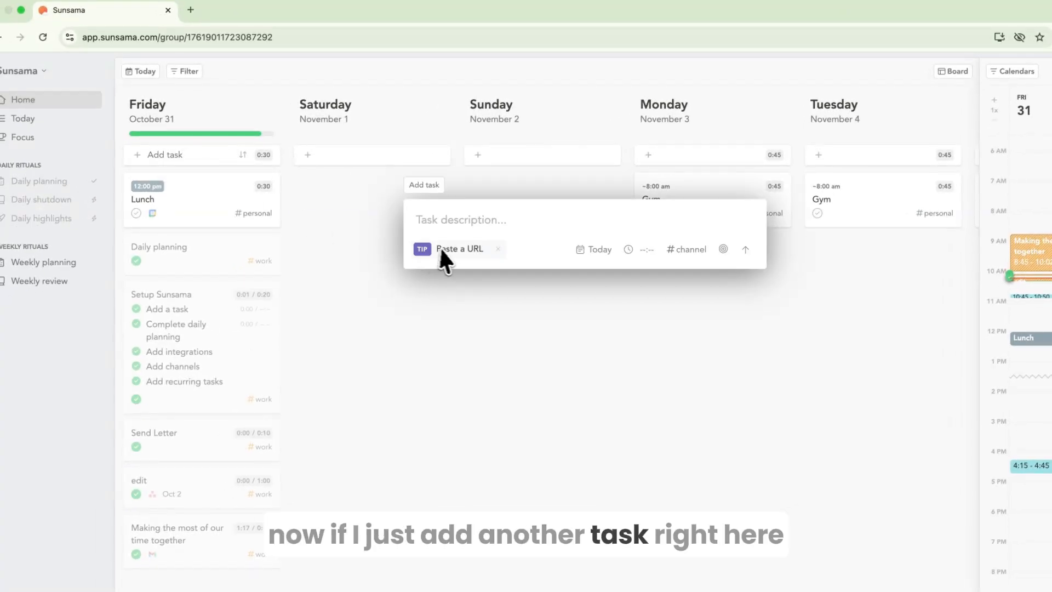
{"action": "type", "text": "Work b"}
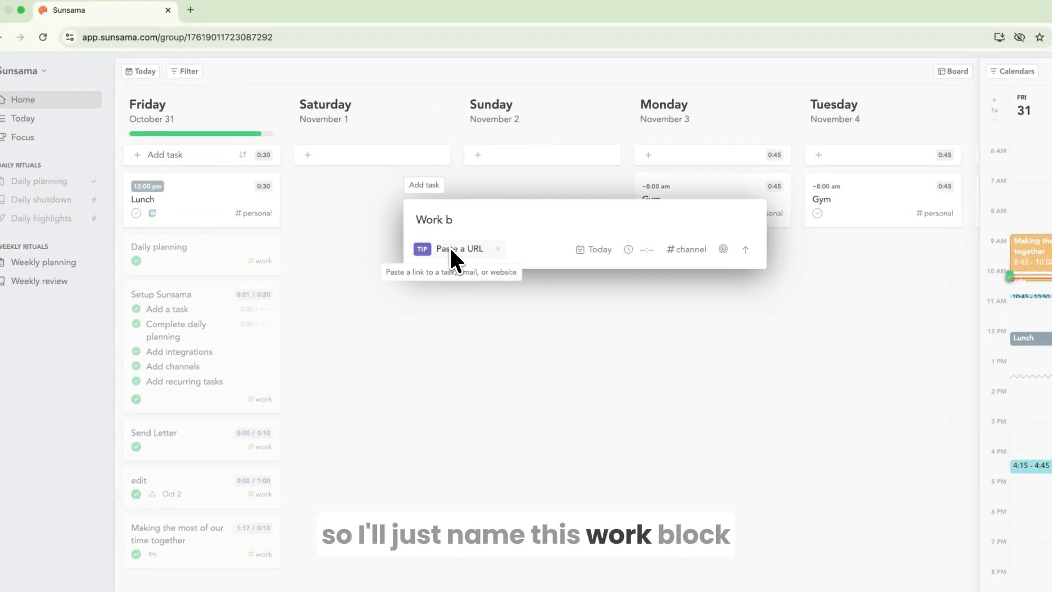
{"action": "type", "text": "lock"}
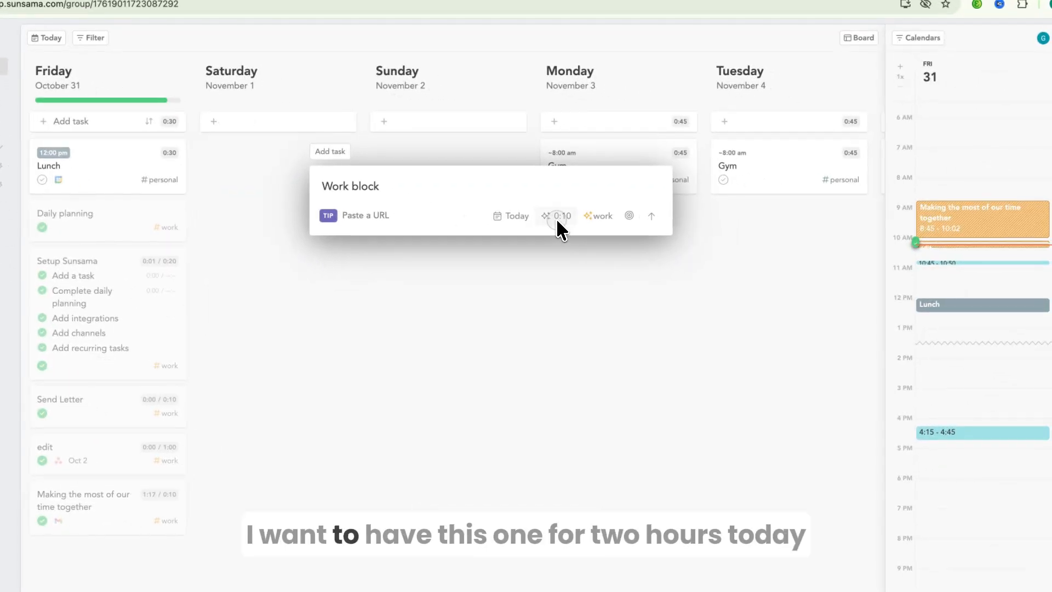
{"action": "left_click", "coordinate": [557, 218]}
{"action": "scroll", "coordinate": [523, 328], "scroll_direction": "down", "scroll_amount": 3}
{"action": "left_click", "coordinate": [527, 354]}
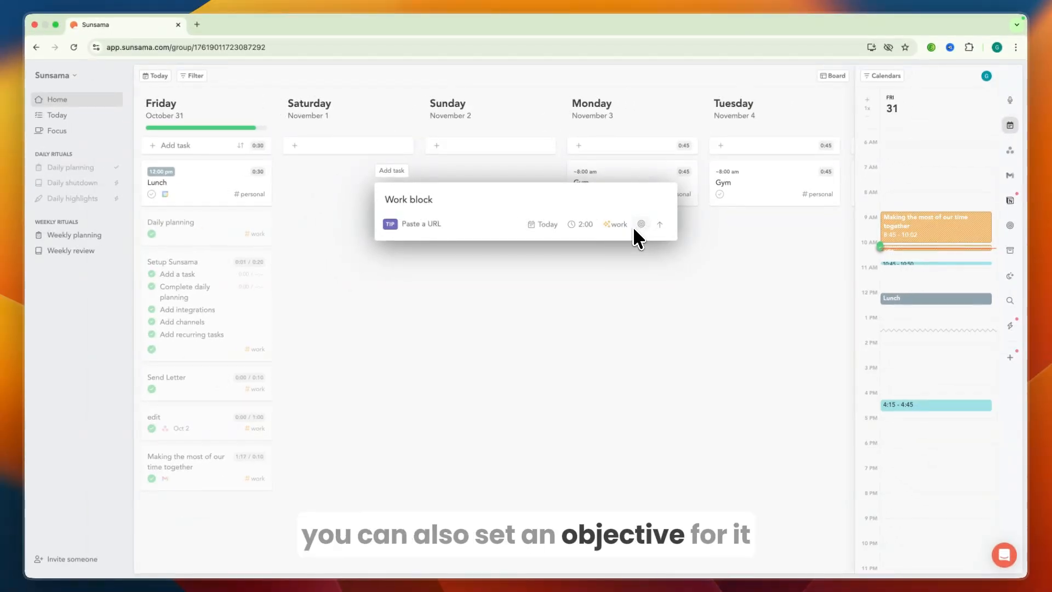
{"action": "left_click", "coordinate": [620, 271]}
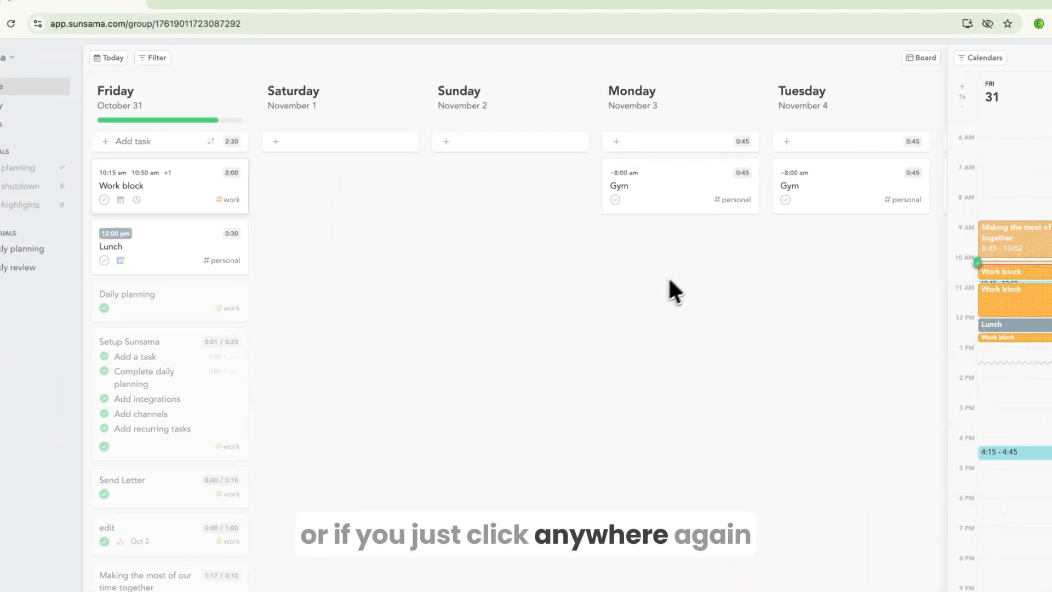
Open the Work block task and add the subtask "Record sunsama video"
{"action": "left_click", "coordinate": [227, 193]}
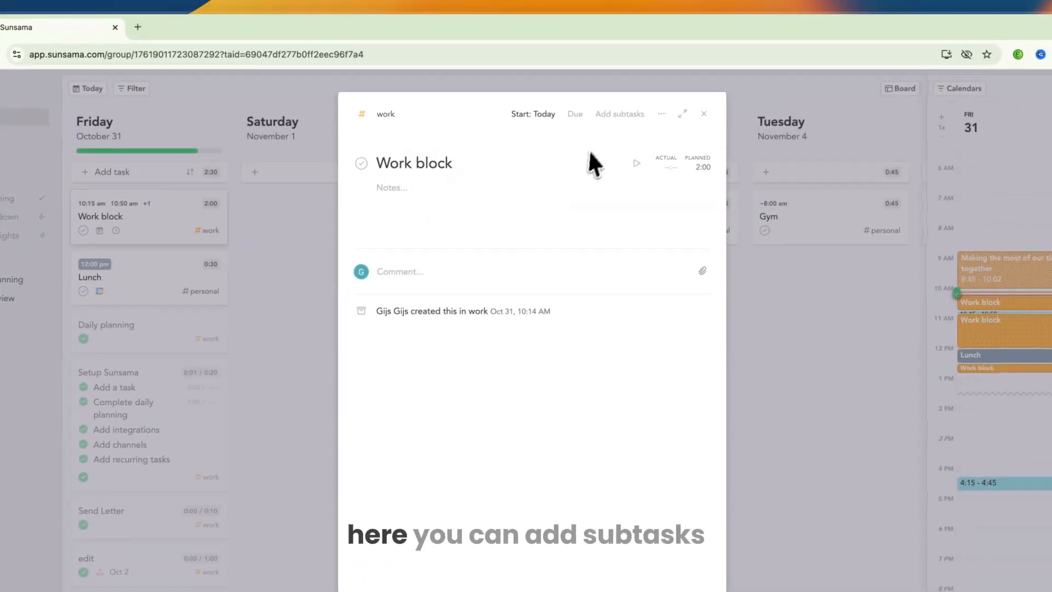
{"action": "left_click", "coordinate": [605, 115]}
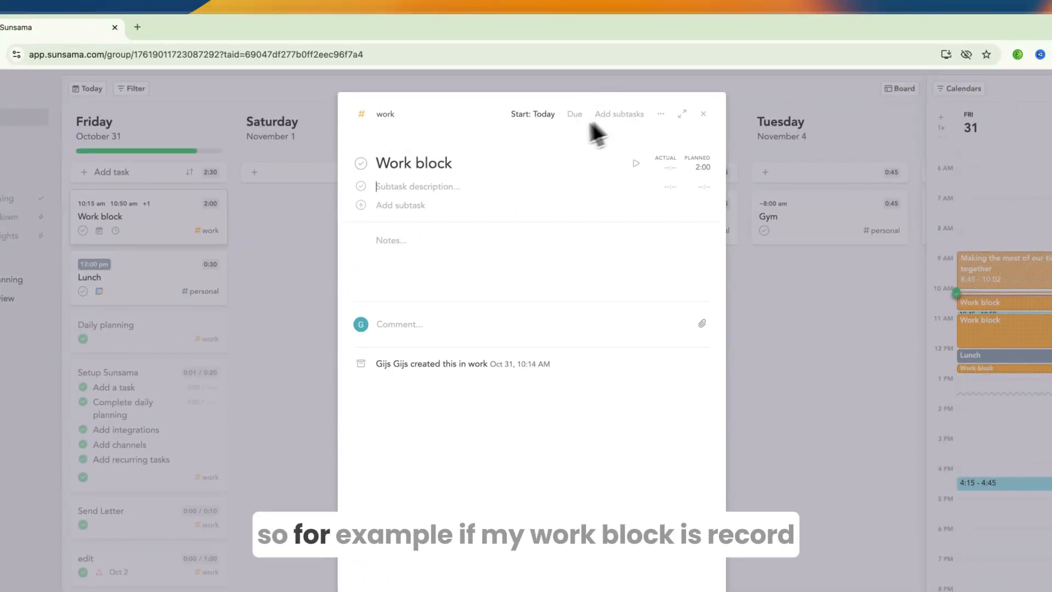
{"action": "type", "text": "Reco"}
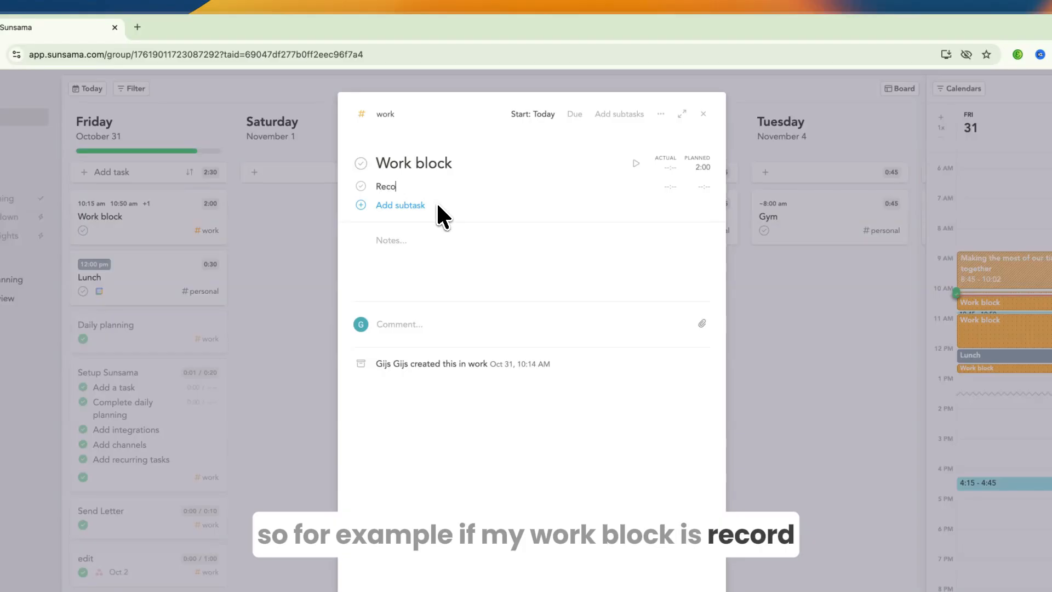
{"action": "type", "text": "rd sunsama v"}
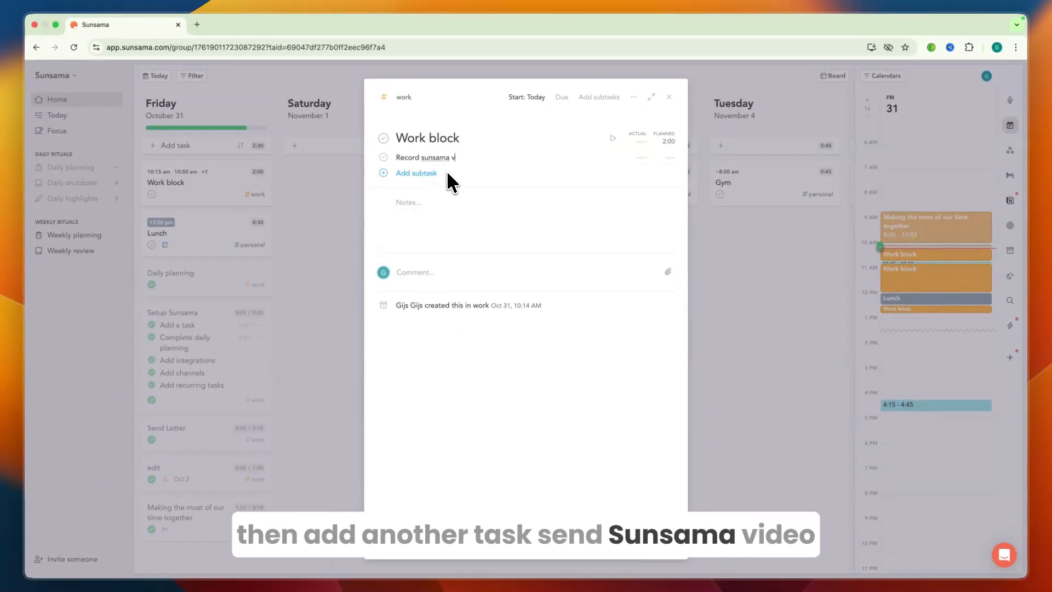
{"action": "type", "text": "ideo"}
{"action": "key", "text": "Return"}
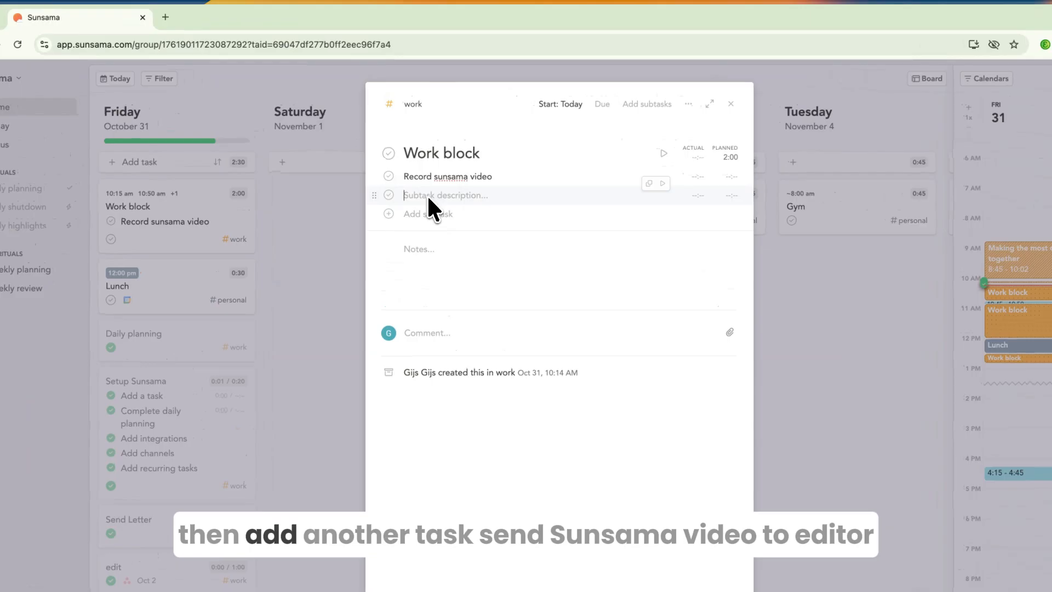
Add two more subtasks to Work block: "Send sunsame video to editor" and "Create thumbnail for sunsama video"
{"action": "type", "text": "Send sunsame "}
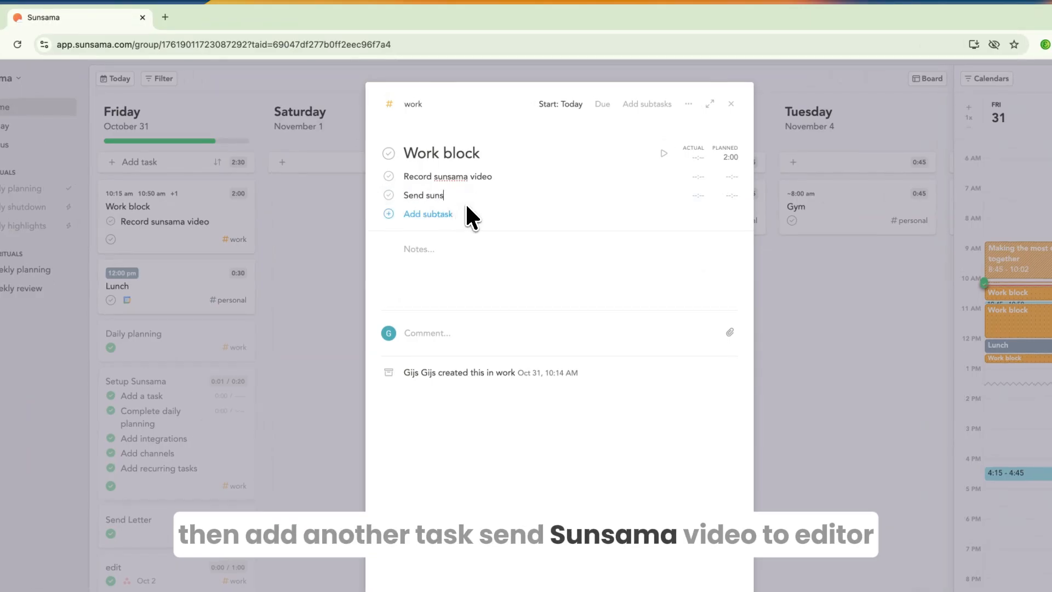
{"action": "type", "text": "video to editor"}
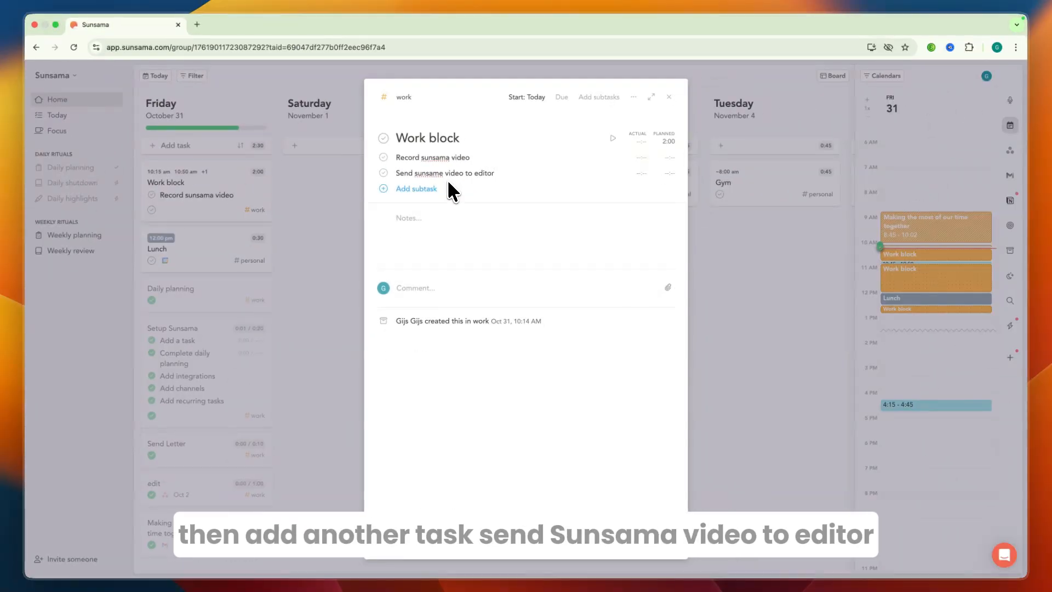
{"action": "left_click", "coordinate": [448, 188]}
{"action": "type", "text": "Create thumbnail f"}
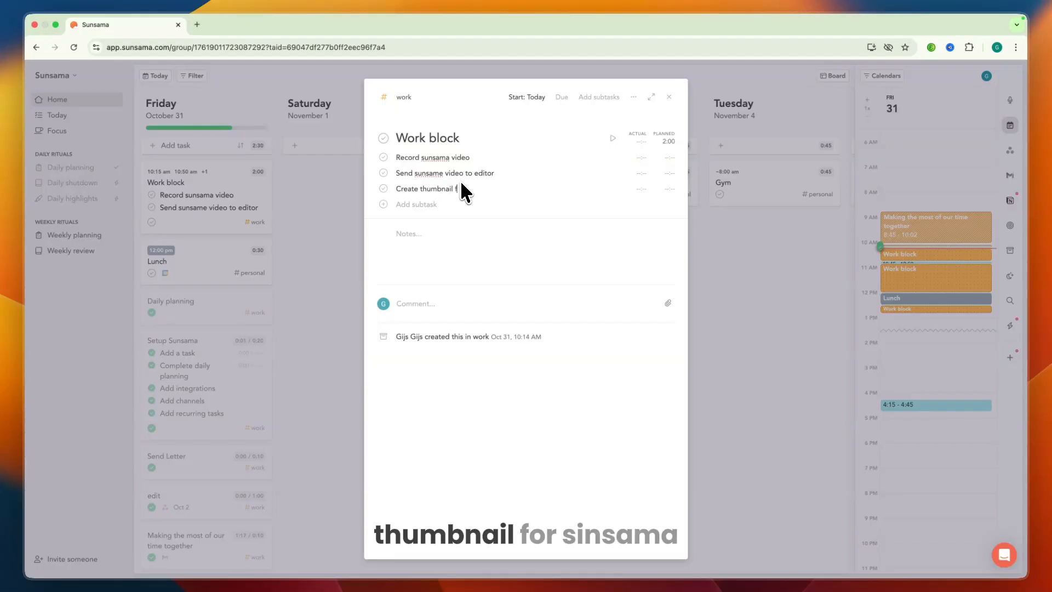
{"action": "type", "text": "or sunsama vid"}
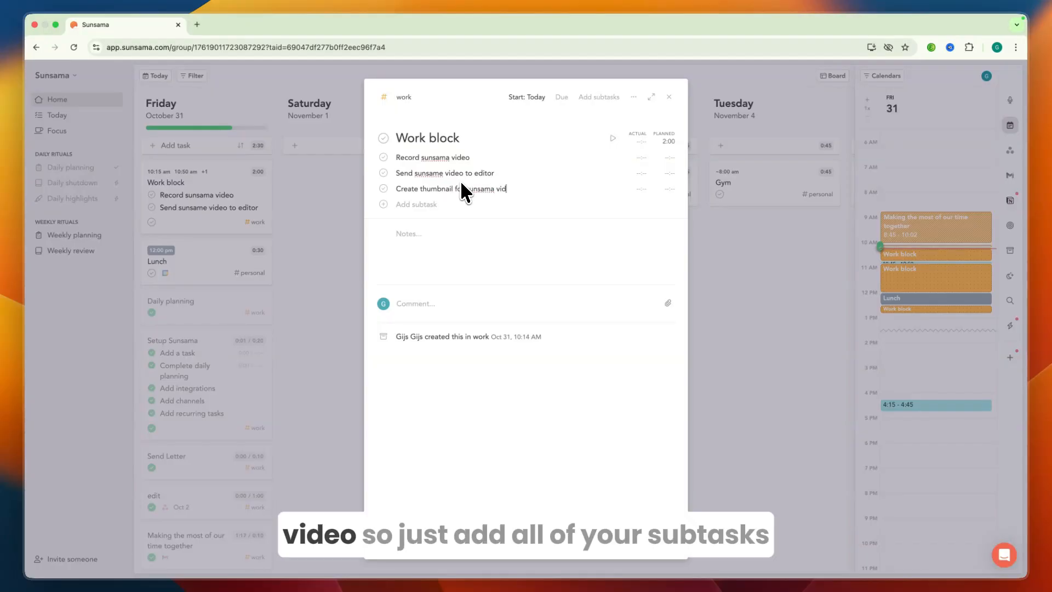
{"action": "type", "text": "eo"}
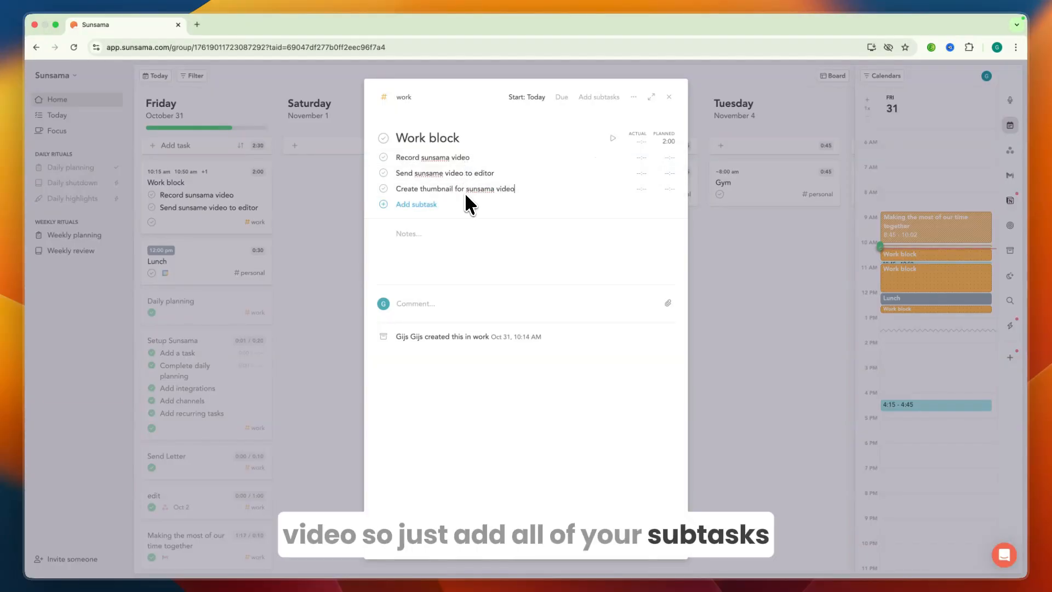
Set the subtasks' planned times to 45 min for recording, 10 min for sending and 20 min for the thumbnail
{"action": "left_click", "coordinate": [669, 158]}
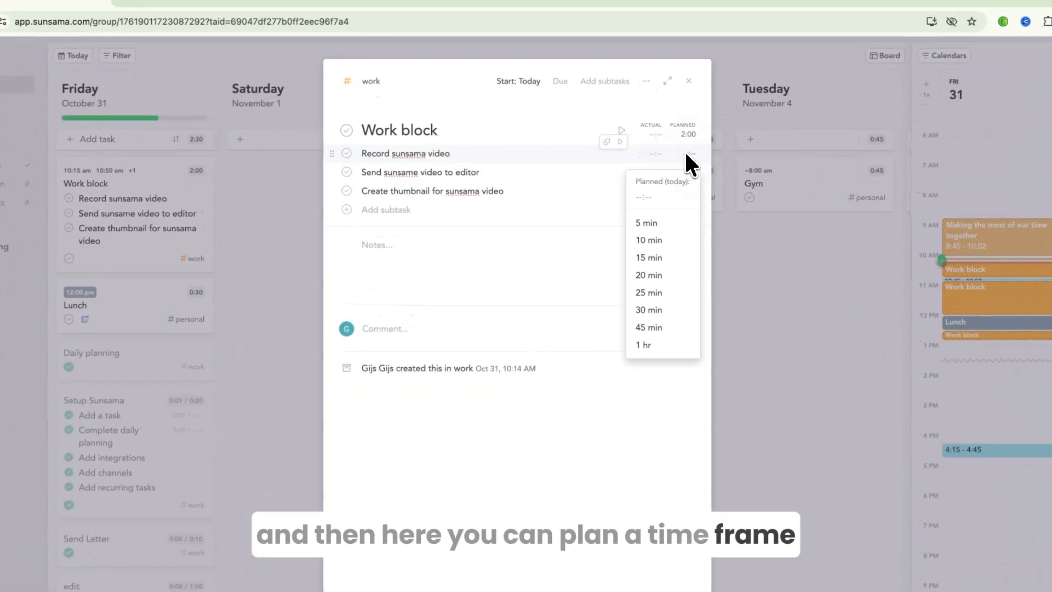
{"action": "left_click", "coordinate": [655, 328]}
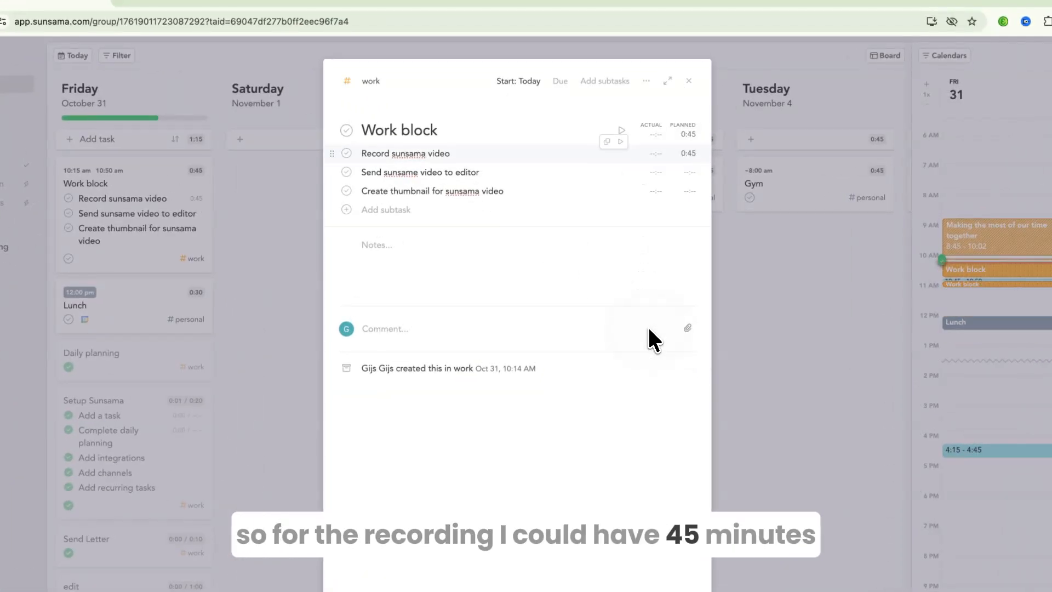
{"action": "left_click", "coordinate": [686, 172]}
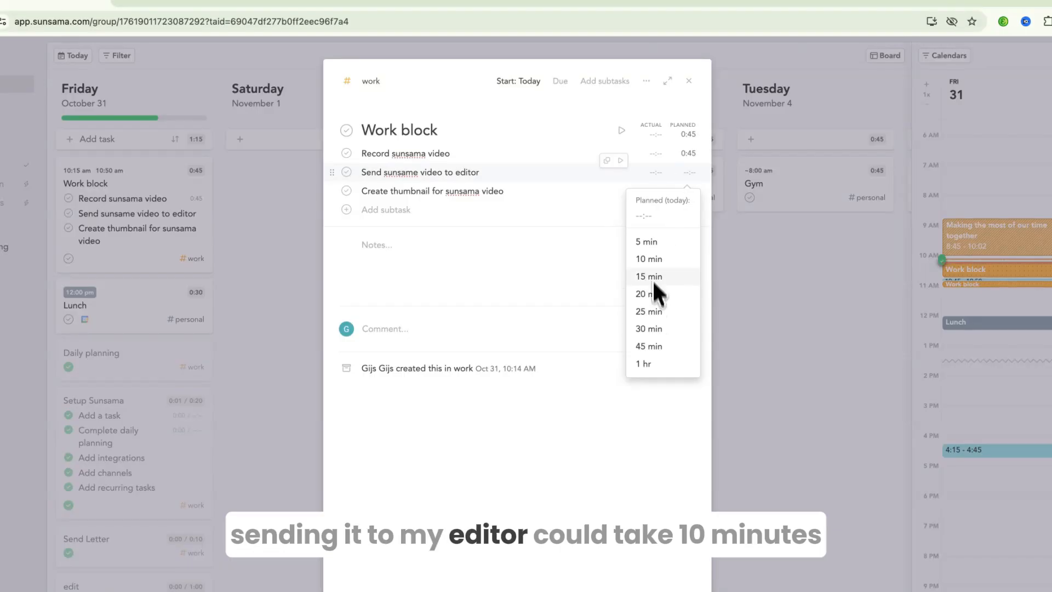
{"action": "left_click", "coordinate": [650, 259]}
{"action": "left_click", "coordinate": [690, 191]}
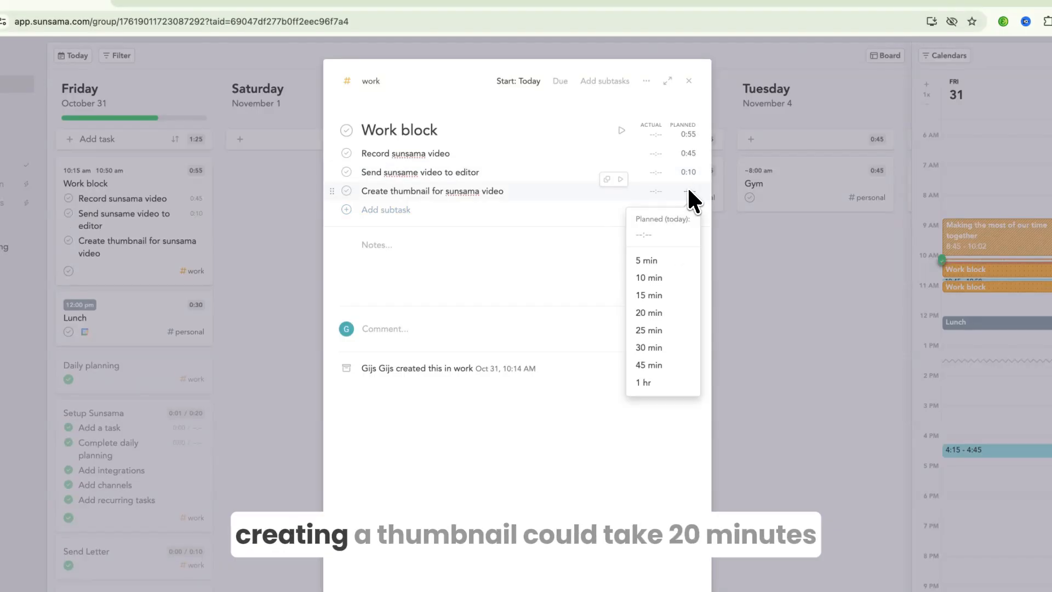
{"action": "left_click", "coordinate": [669, 310]}
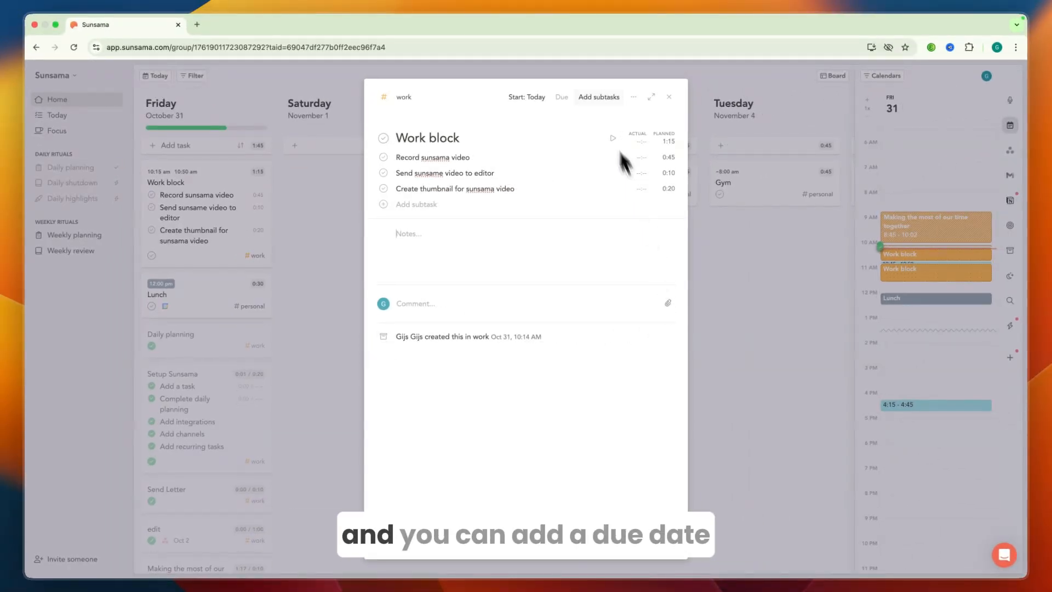
Set the Work block's due date to today, October 31, and close the task
{"action": "left_click", "coordinate": [561, 97]}
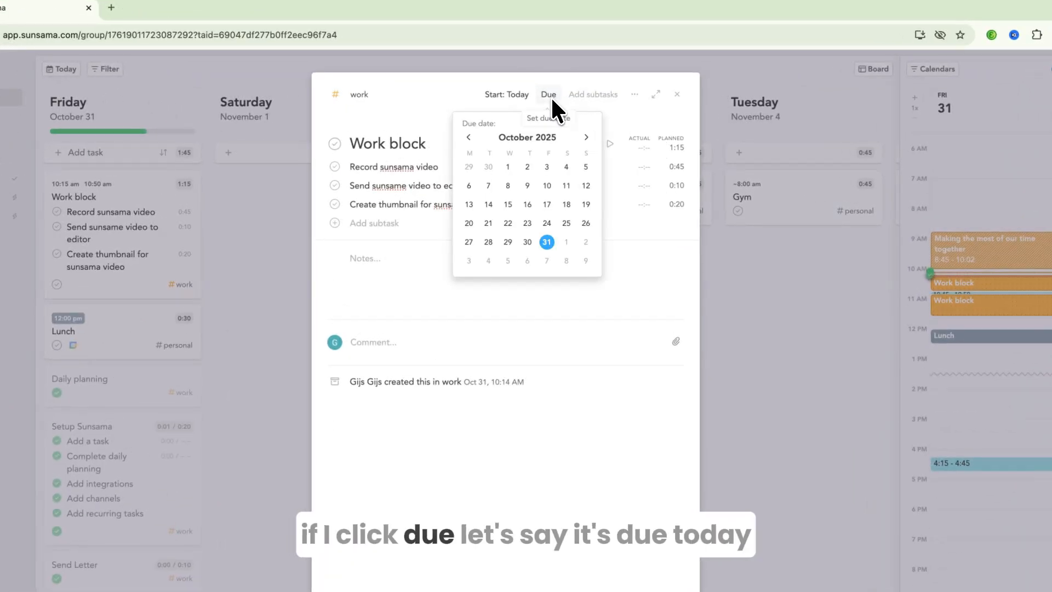
{"action": "left_click", "coordinate": [547, 244]}
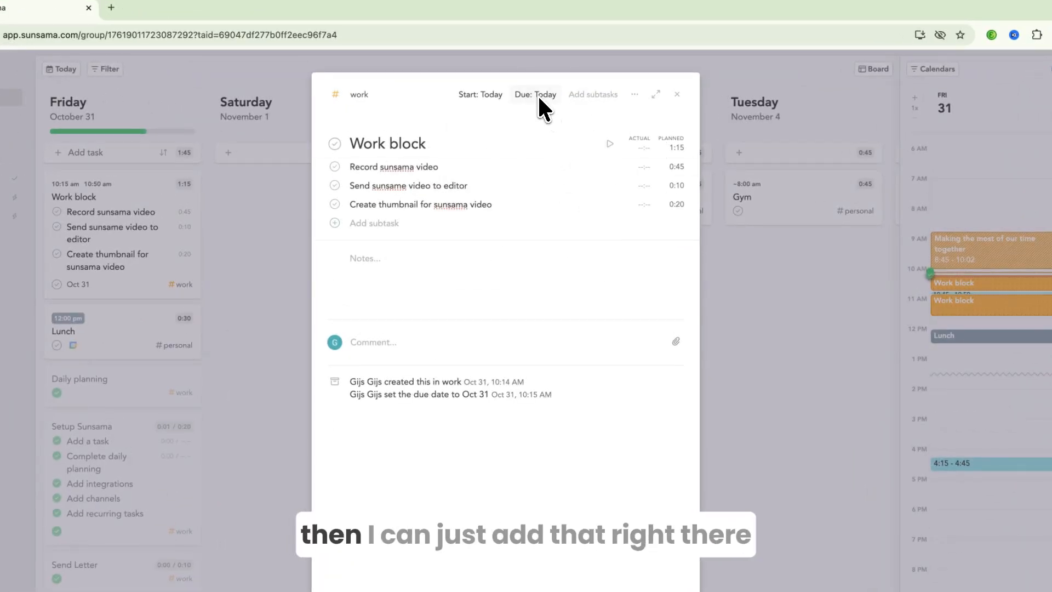
{"action": "left_click", "coordinate": [772, 260]}
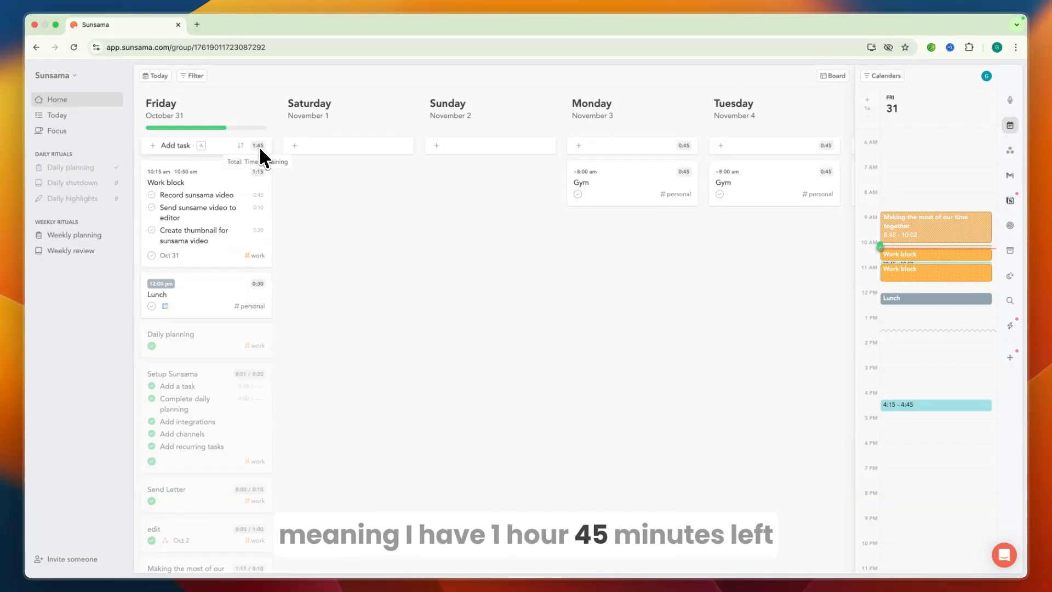
Examine the board's date navigation, channel filter and Contexts & Channels settings, ending back in the workspace
{"action": "mouse_move", "coordinate": [225, 129]}
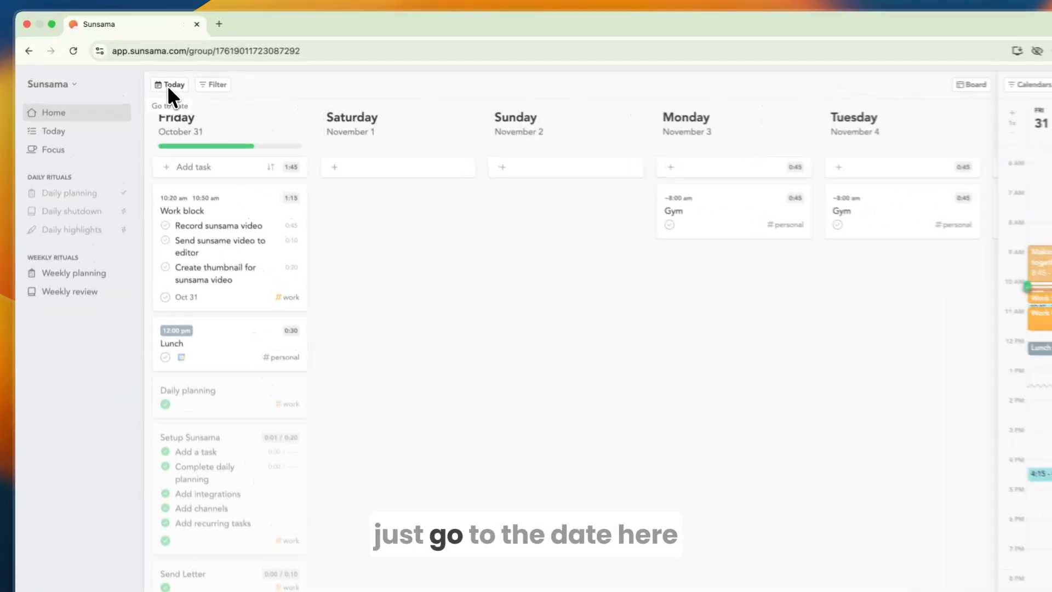
{"action": "left_click", "coordinate": [168, 87]}
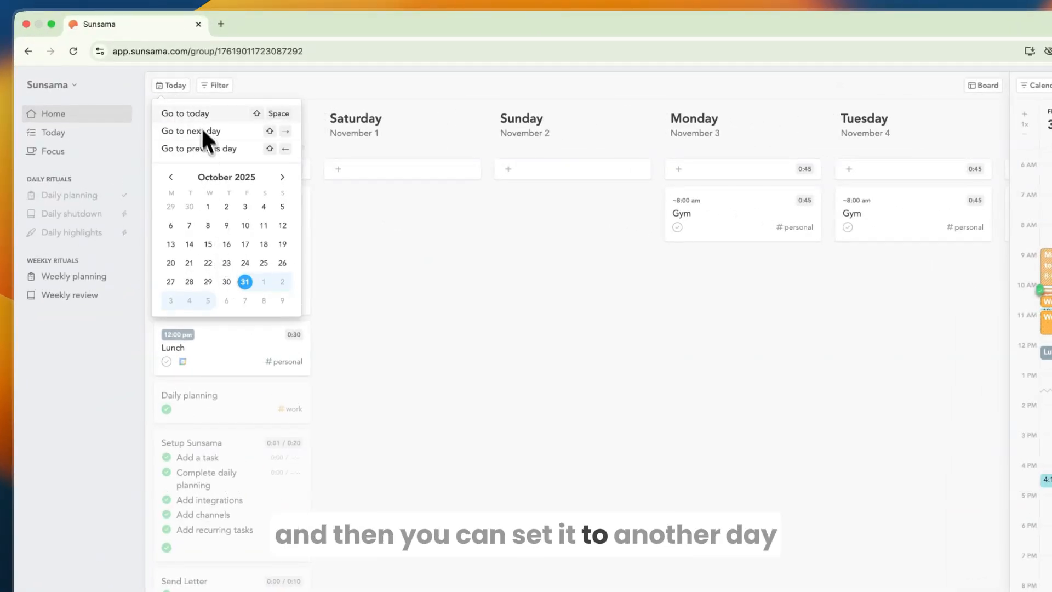
{"action": "left_click", "coordinate": [215, 85]}
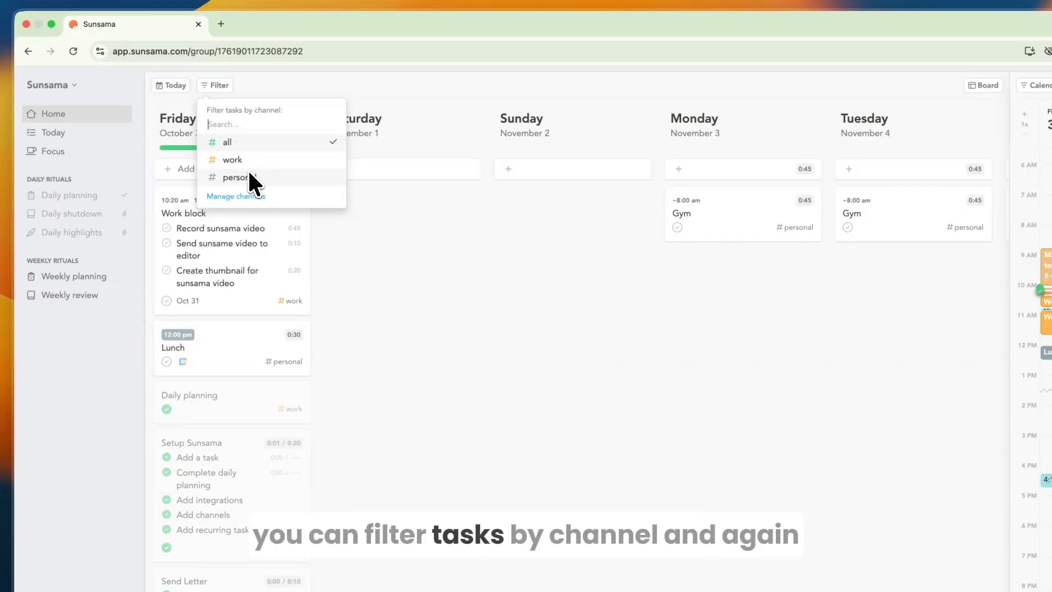
{"action": "left_click", "coordinate": [243, 195]}
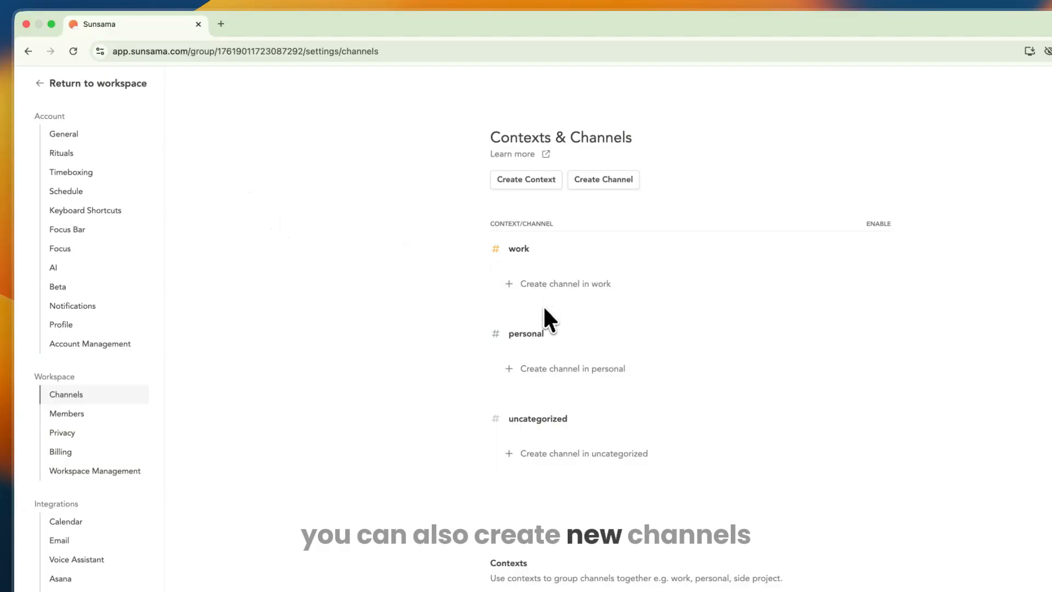
{"action": "left_click", "coordinate": [42, 82]}
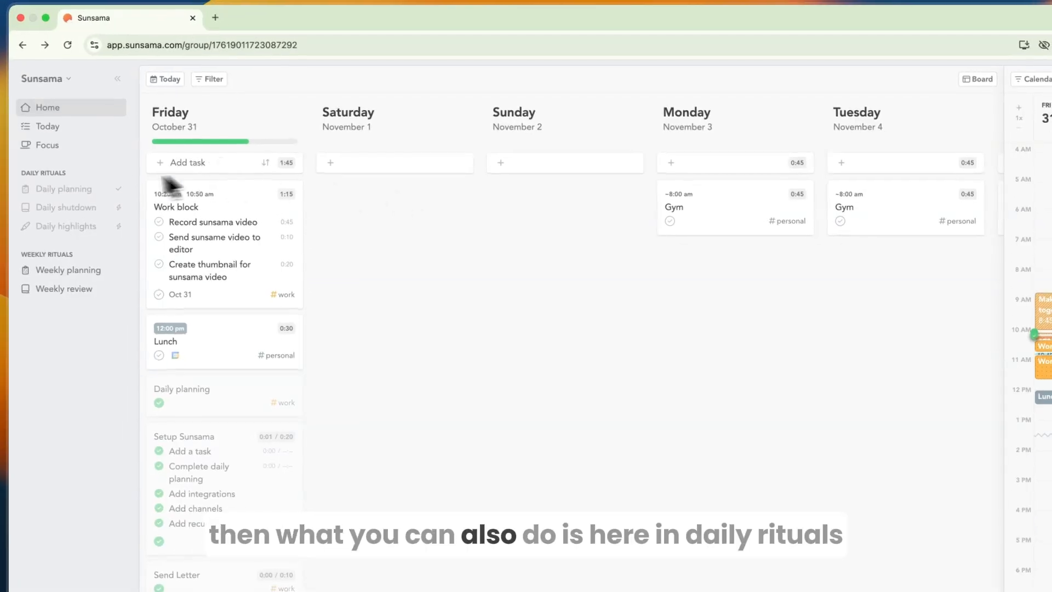
Open the daily planning ritual and switch it from today to the next day, November 1
{"action": "left_click", "coordinate": [64, 189]}
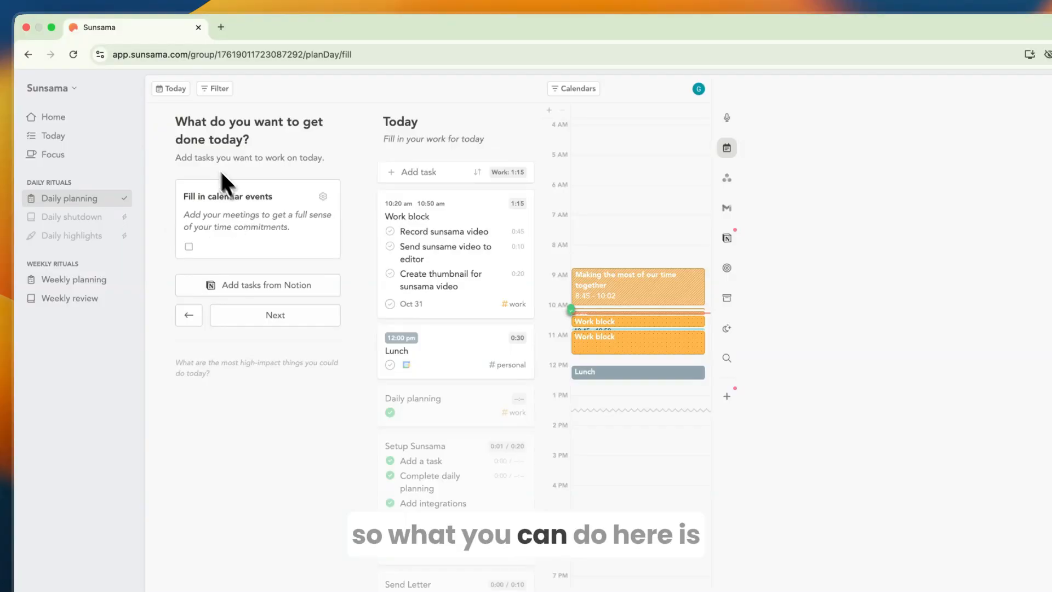
{"action": "left_click_drag", "start_coordinate": [178, 122], "coordinate": [255, 143]}
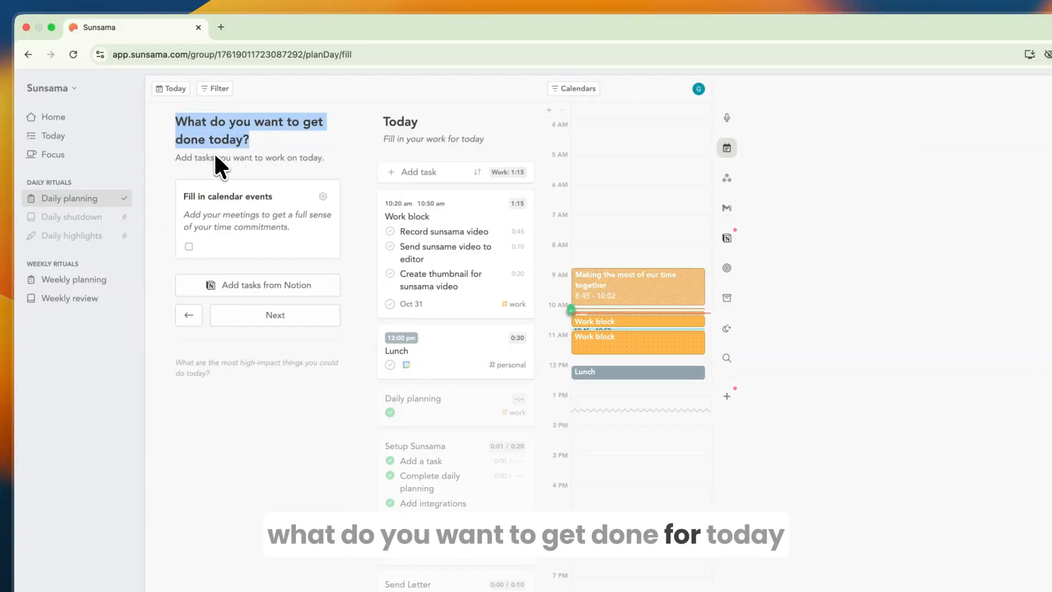
{"action": "left_click_drag", "start_coordinate": [173, 159], "coordinate": [328, 164]}
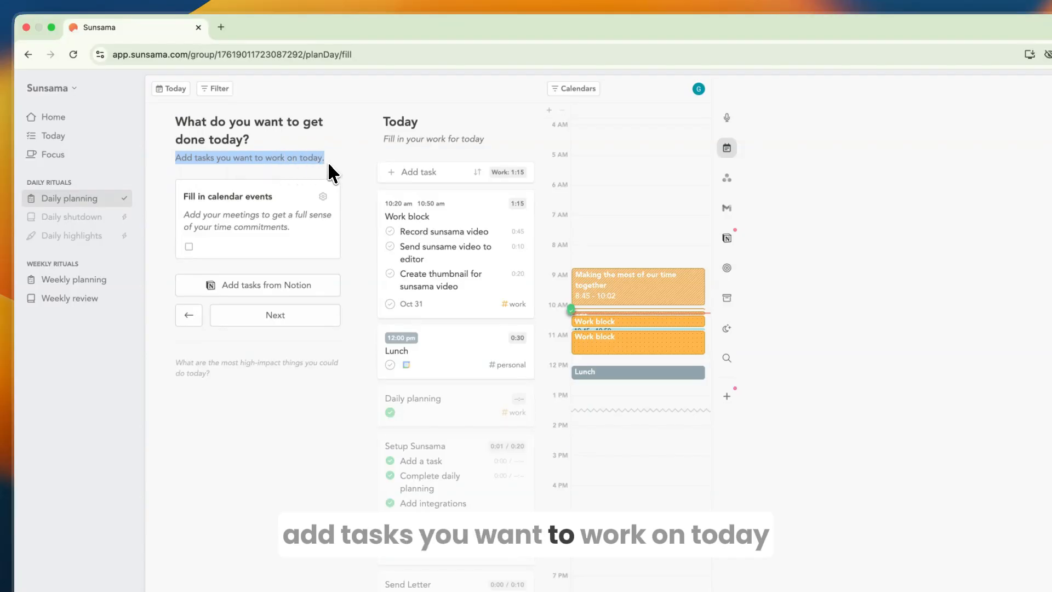
{"action": "left_click", "coordinate": [175, 90]}
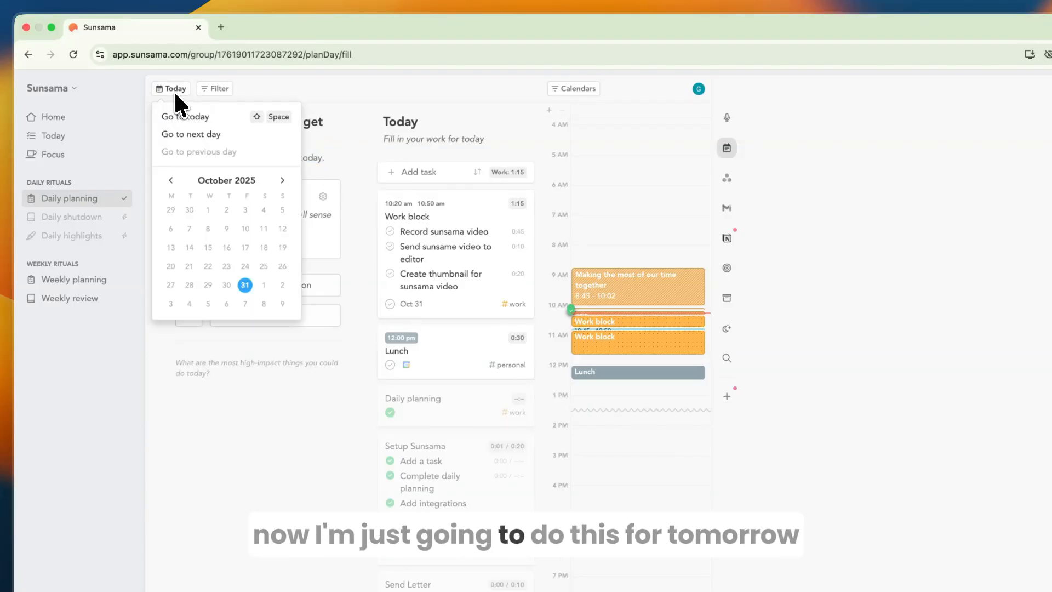
{"action": "left_click", "coordinate": [187, 134]}
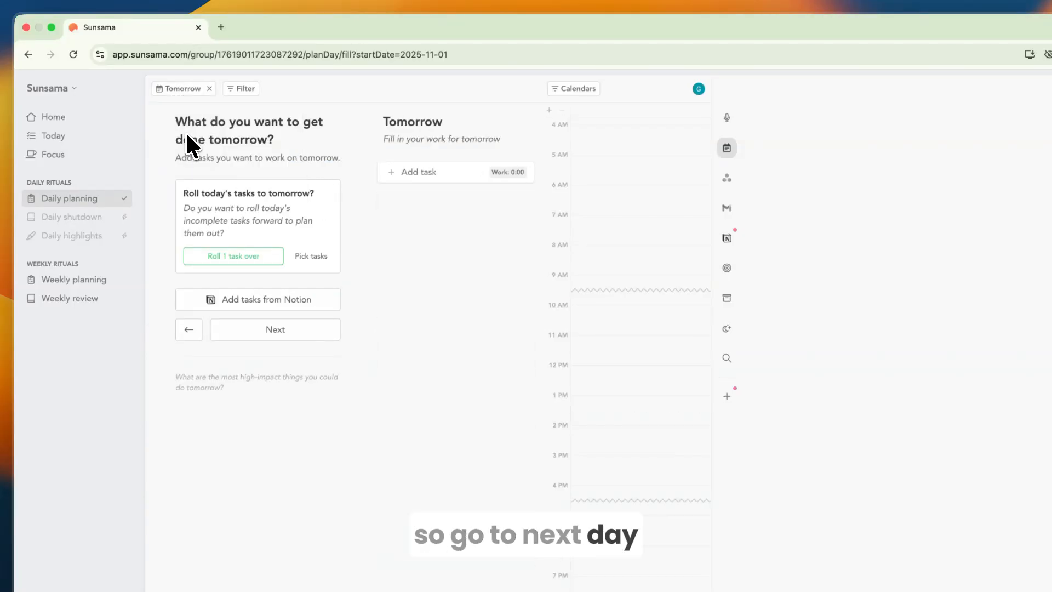
{"action": "left_click_drag", "start_coordinate": [176, 122], "coordinate": [292, 141]}
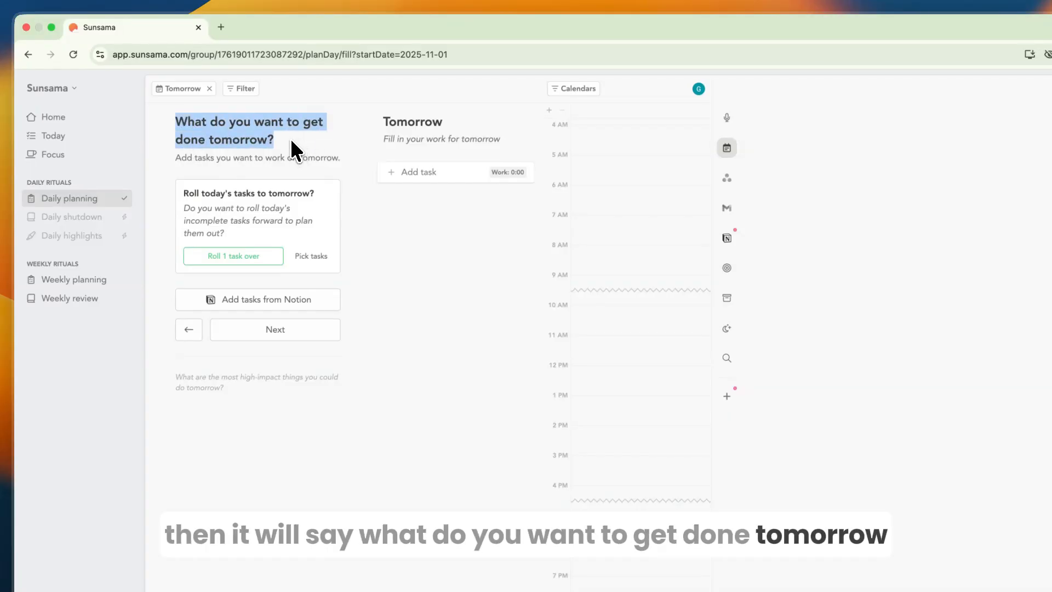
{"action": "left_click", "coordinate": [290, 138]}
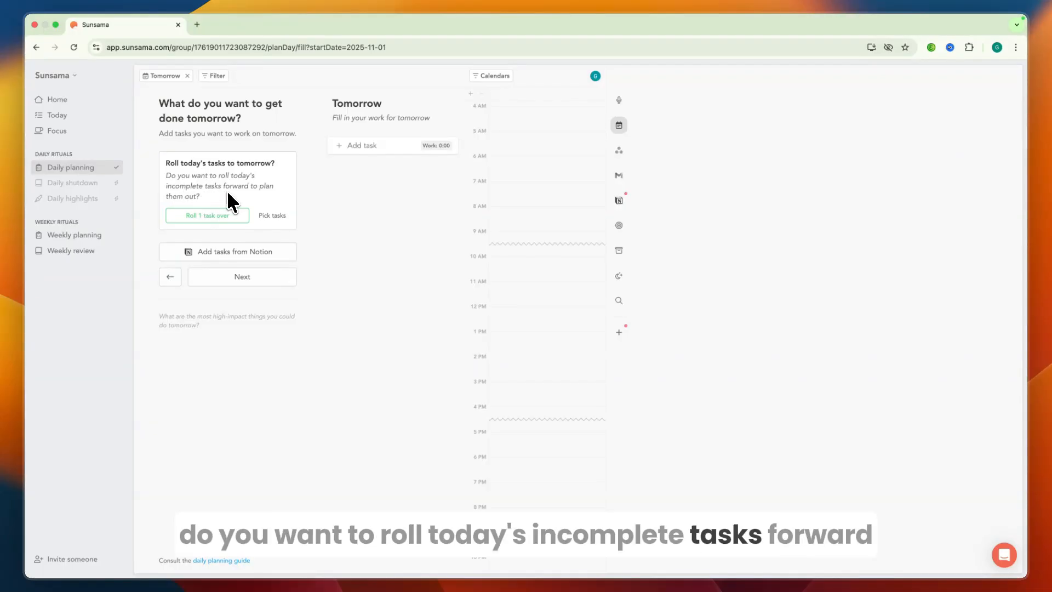
Roll today's incomplete task over to tomorrow and complete the remaining stages of the daily planning ritual
{"action": "left_click", "coordinate": [207, 215]}
{"action": "mouse_move", "coordinate": [507, 259]}
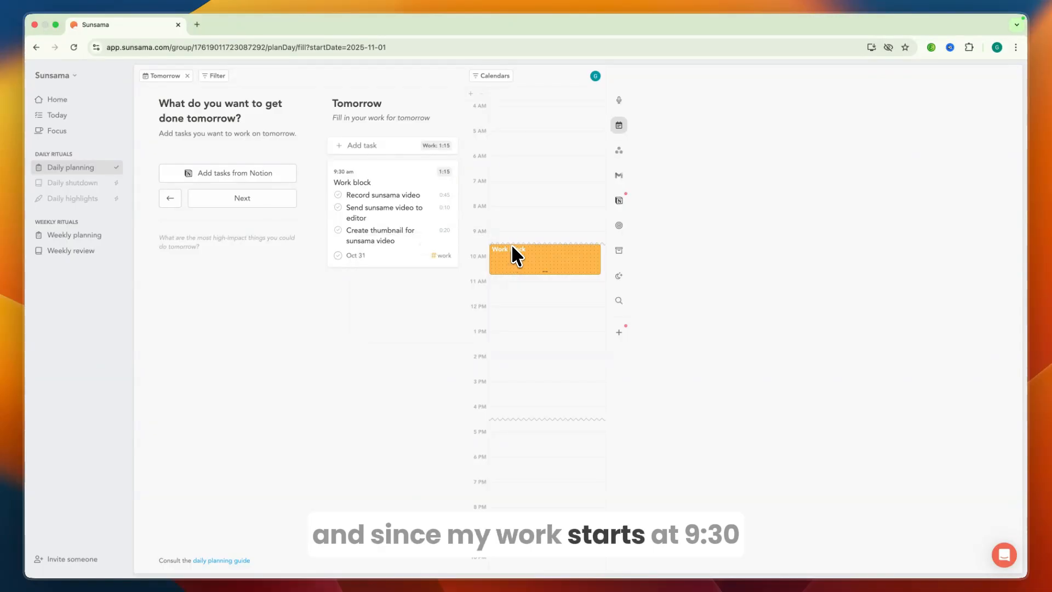
{"action": "mouse_move", "coordinate": [501, 252]}
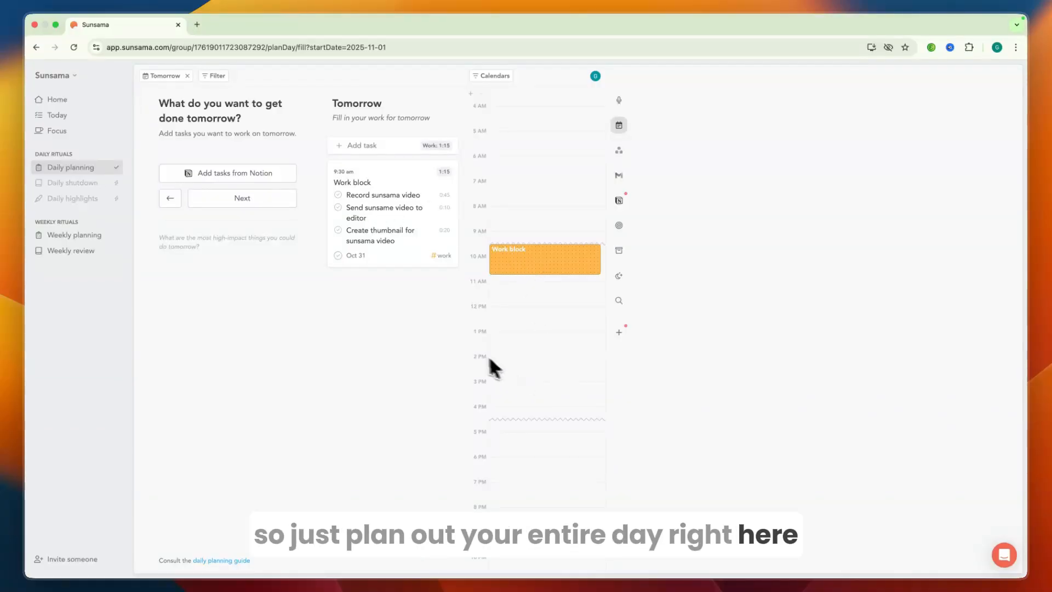
{"action": "left_click", "coordinate": [226, 201]}
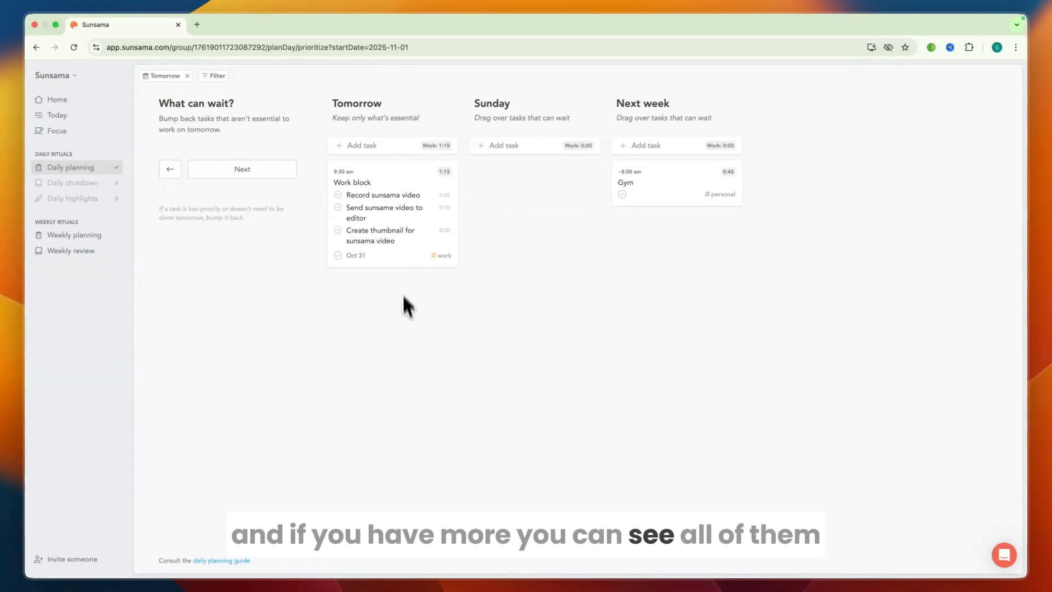
{"action": "left_click", "coordinate": [235, 169]}
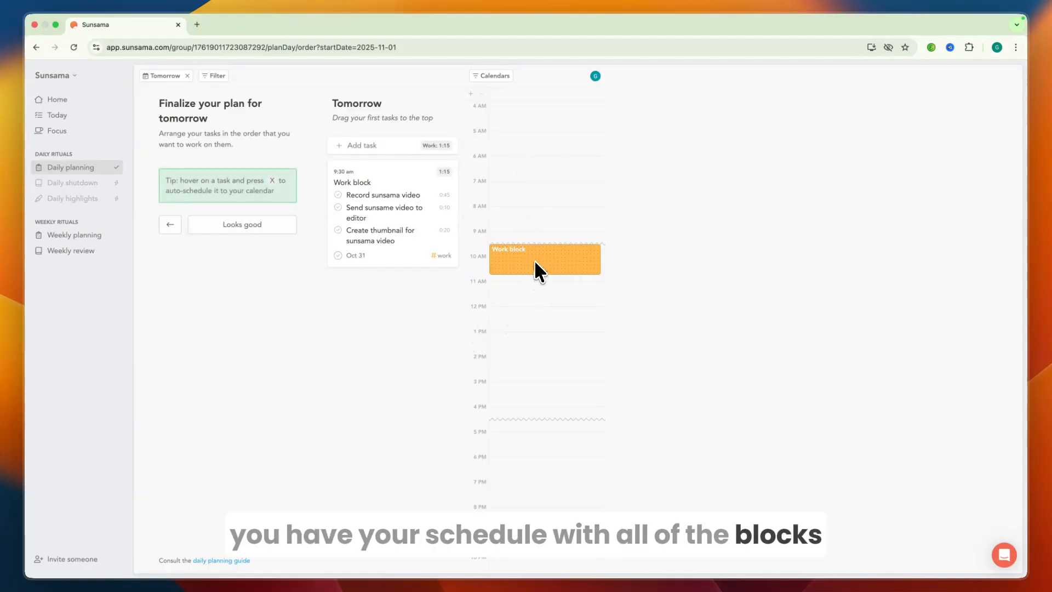
{"action": "left_click", "coordinate": [250, 226]}
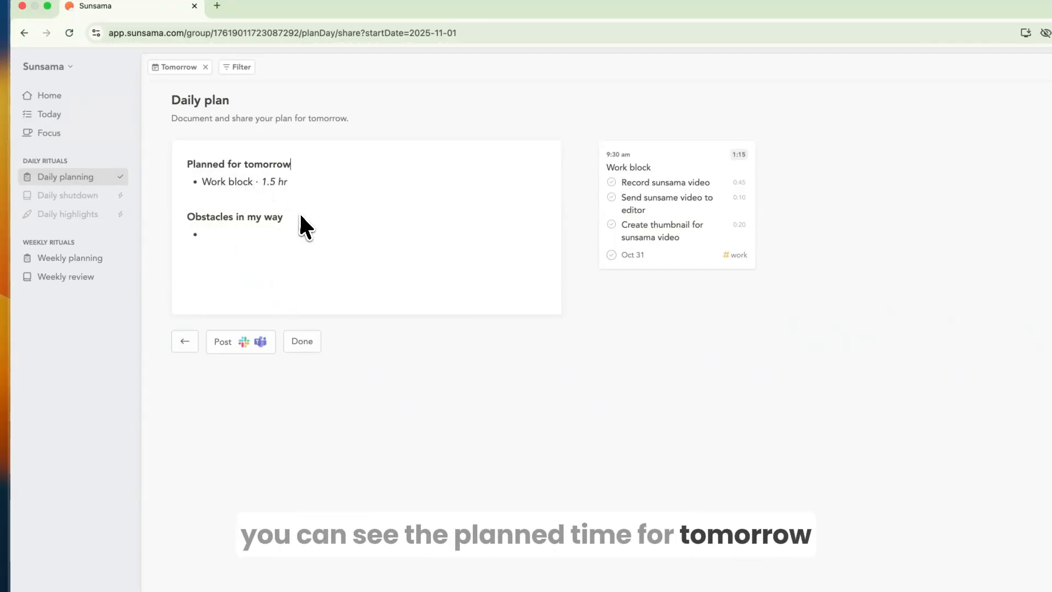
{"action": "left_click", "coordinate": [303, 340]}
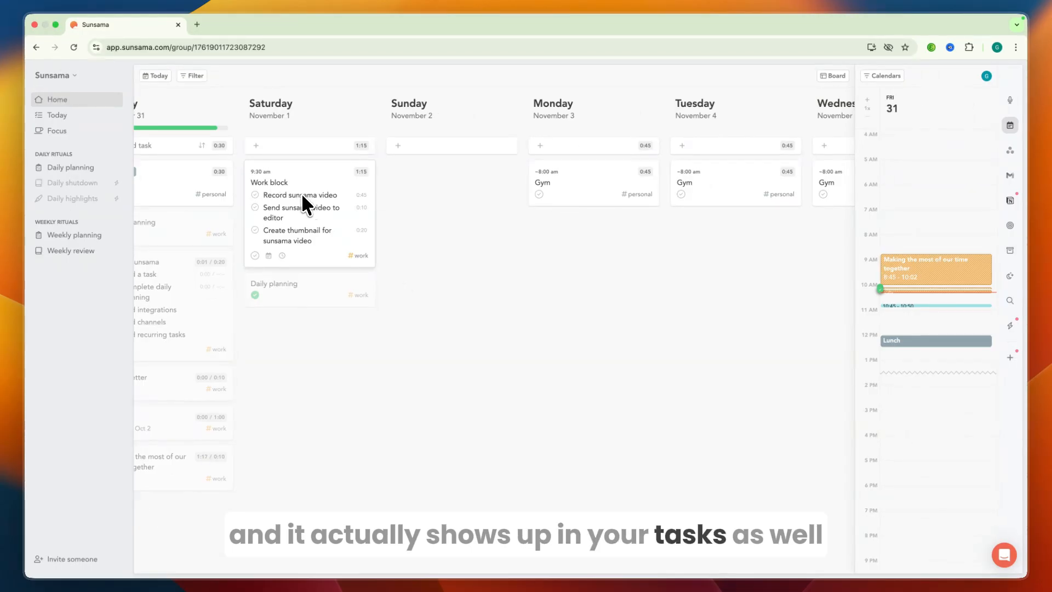
Open the daily shutdown ritual and start the daily highlights setup
{"action": "scroll", "coordinate": [301, 193], "scroll_direction": "left", "scroll_amount": 5}
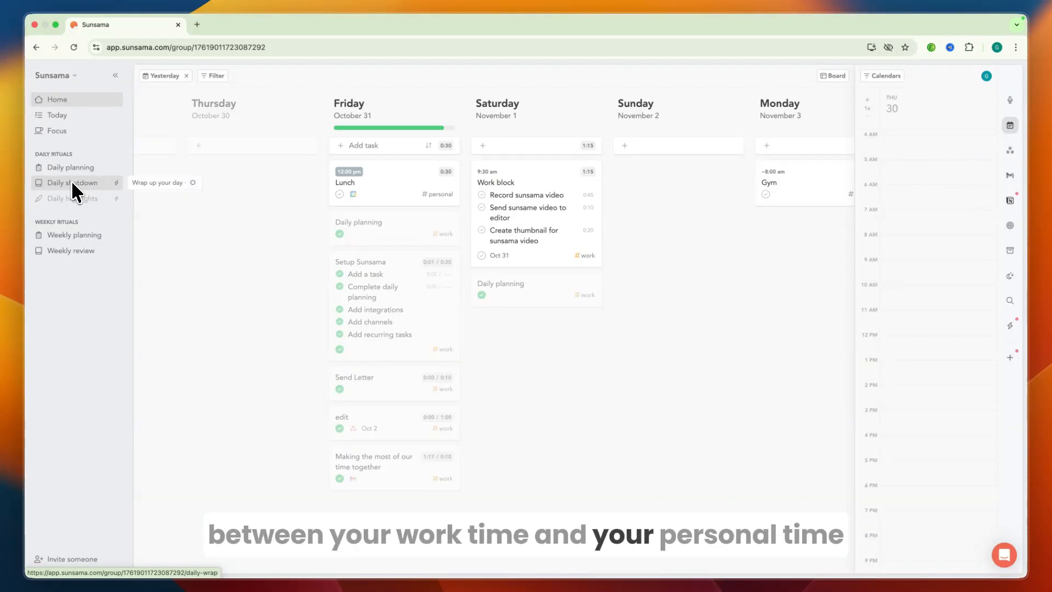
{"action": "left_click", "coordinate": [72, 185]}
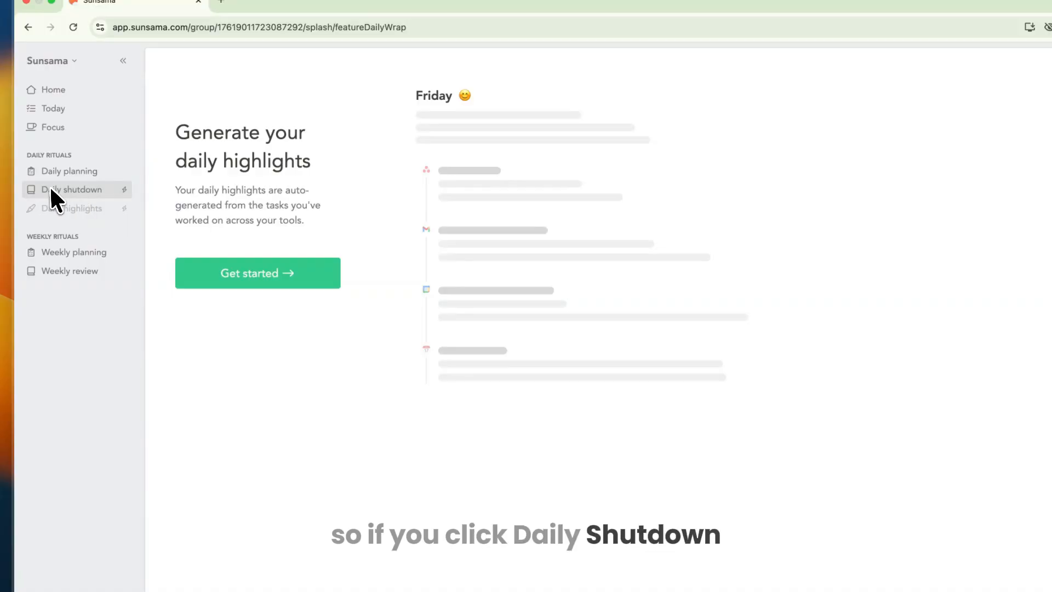
{"action": "left_click", "coordinate": [242, 276]}
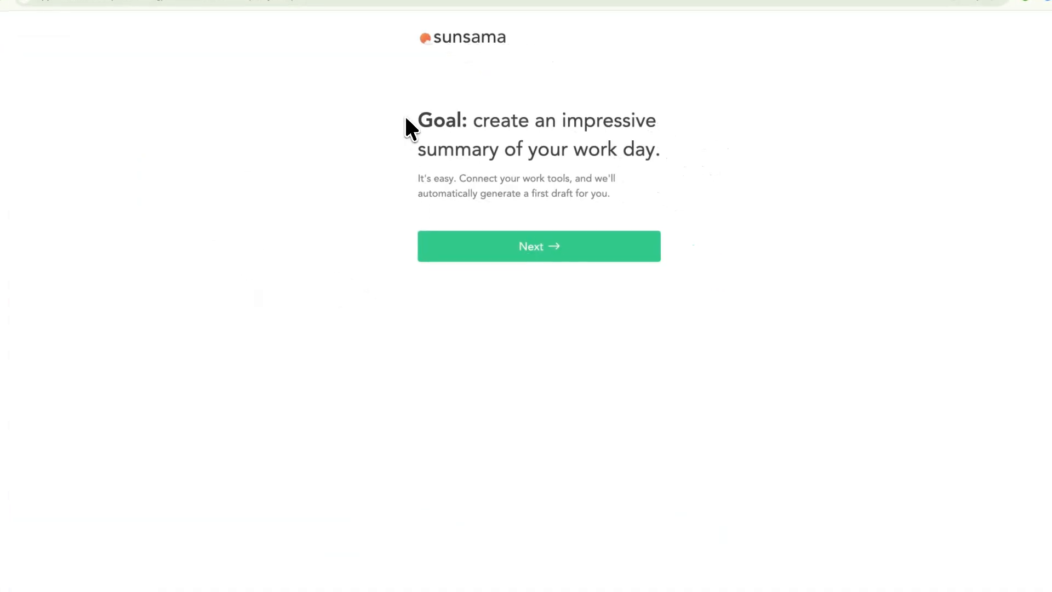
{"action": "left_click_drag", "start_coordinate": [405, 118], "coordinate": [624, 153]}
{"action": "left_click", "coordinate": [639, 161]}
{"action": "left_click", "coordinate": [567, 243]}
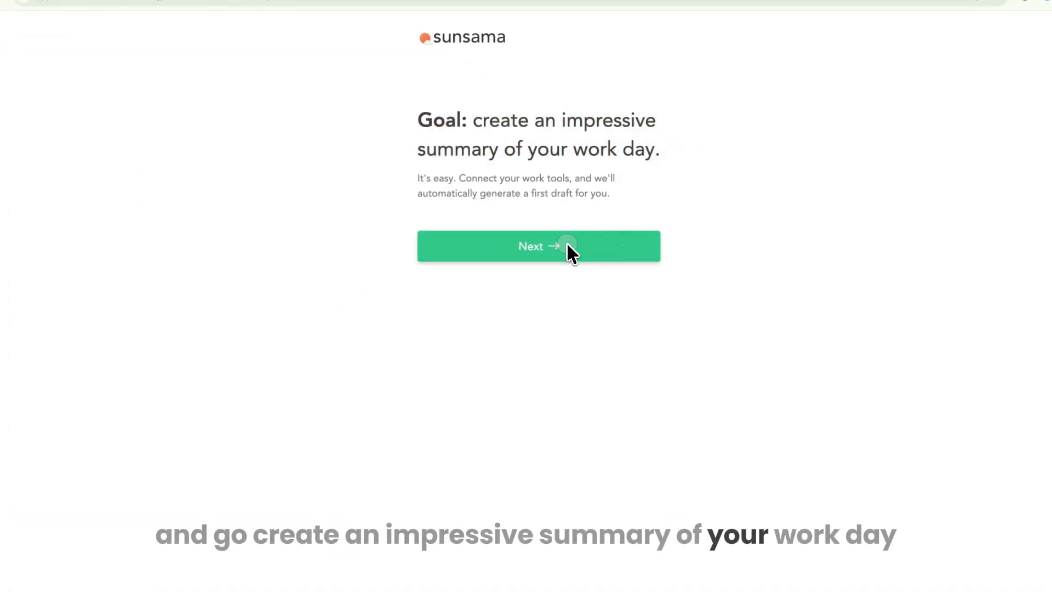
Keep the preselected work-tracking tools, including Asana, Gmail and Google Calendar, and continue the highlights setup
{"action": "left_click", "coordinate": [525, 388]}
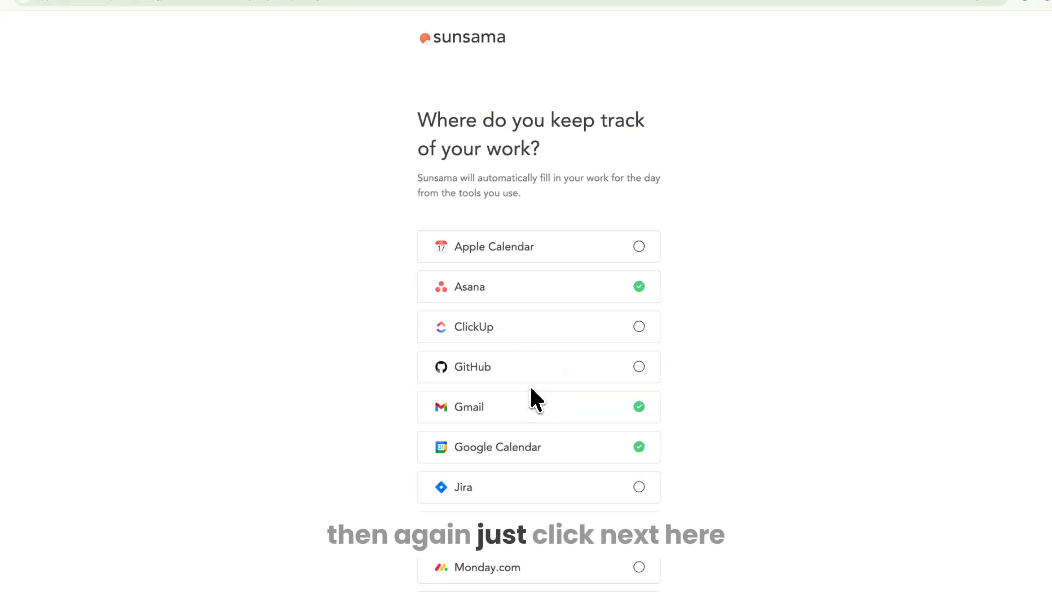
{"action": "left_click_drag", "start_coordinate": [415, 112], "coordinate": [383, 223]}
{"action": "left_click", "coordinate": [357, 218]}
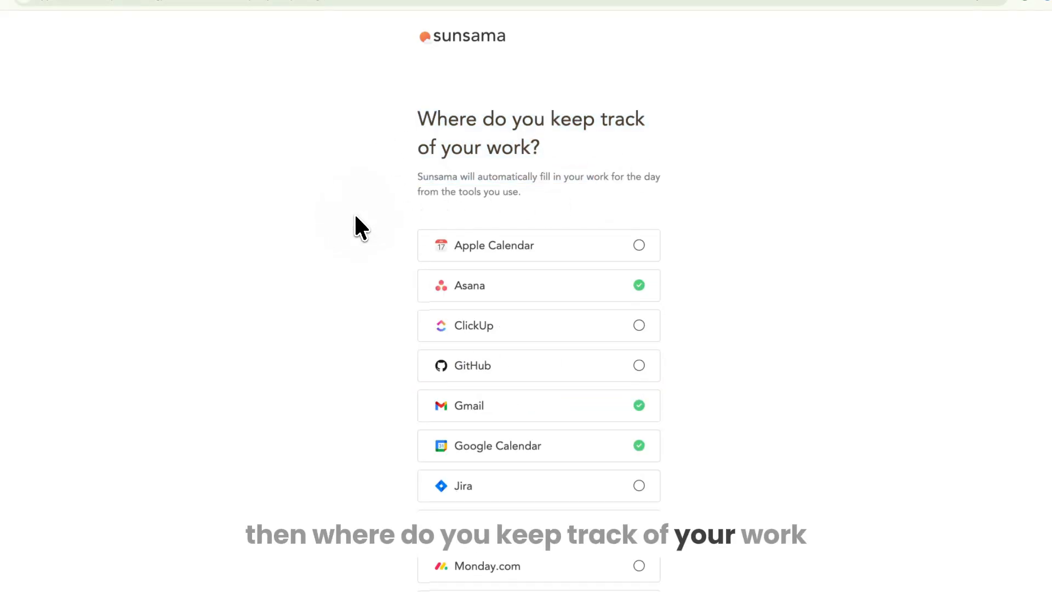
{"action": "scroll", "coordinate": [356, 218], "scroll_direction": "down", "scroll_amount": 3}
{"action": "left_click", "coordinate": [581, 579]}
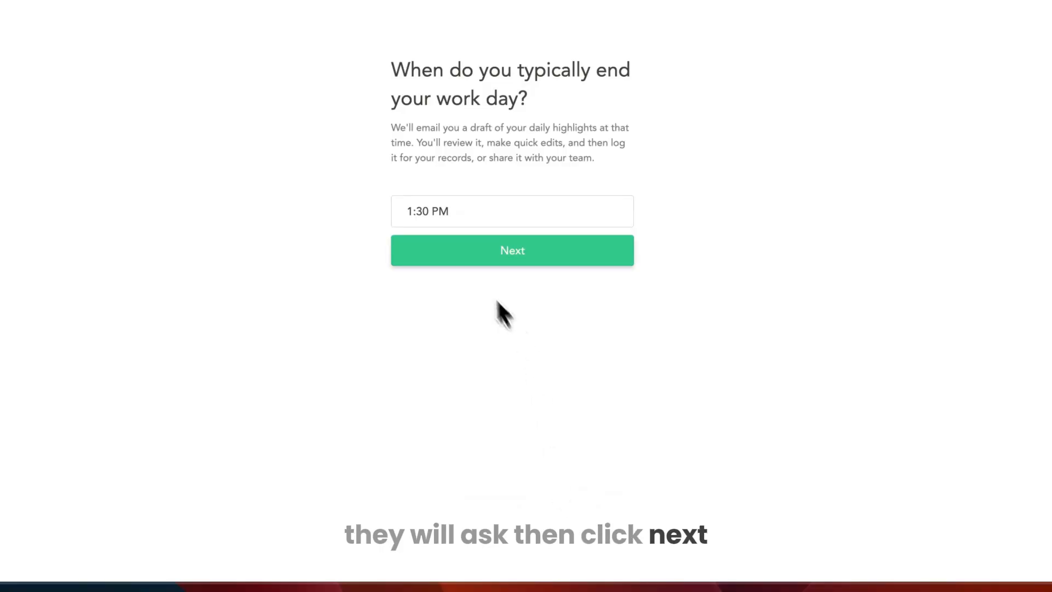
Set the typical end of the work day to 4:30 PM and draft a highlight of today
{"action": "left_click", "coordinate": [475, 213]}
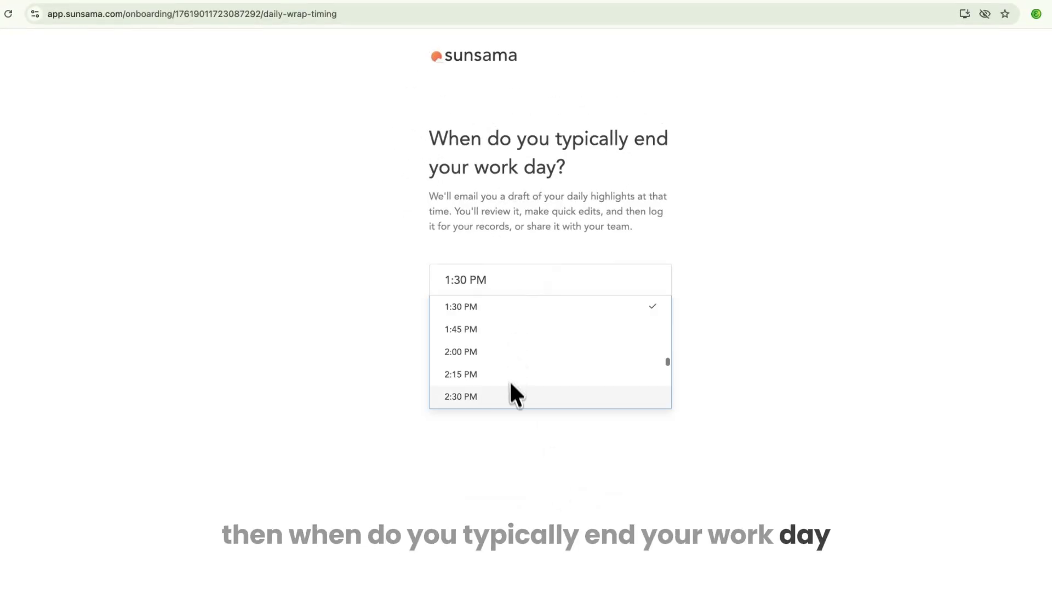
{"action": "scroll", "coordinate": [511, 384], "scroll_direction": "down", "scroll_amount": 5}
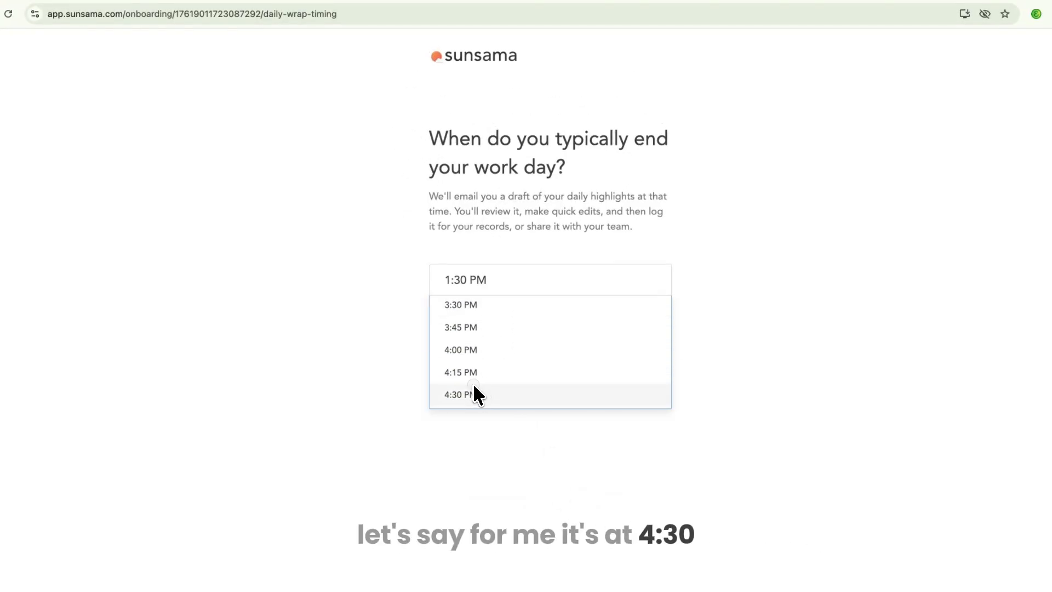
{"action": "left_click", "coordinate": [475, 393]}
{"action": "left_click", "coordinate": [554, 326]}
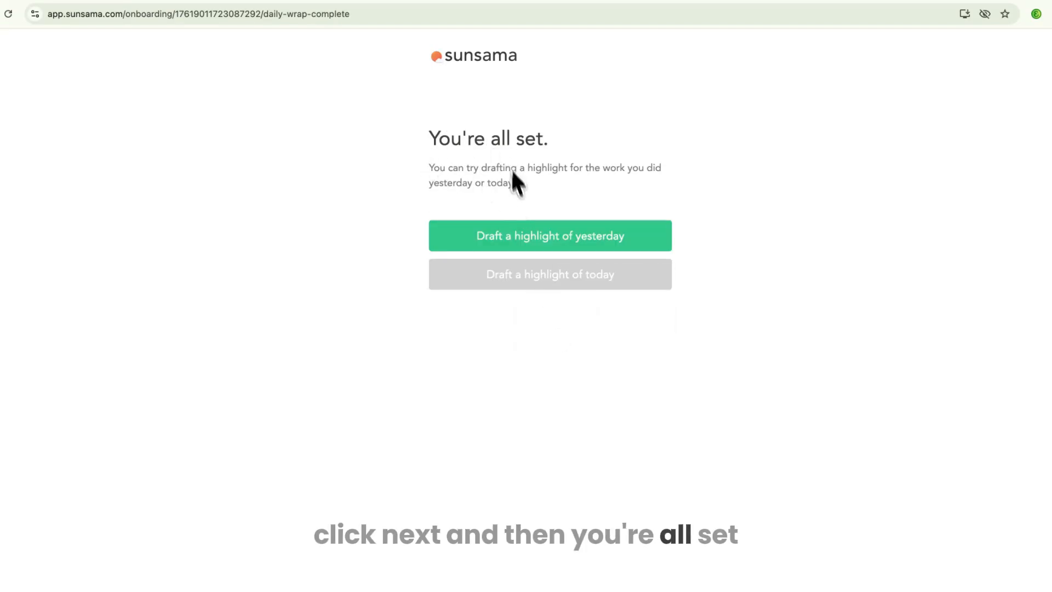
{"action": "left_click", "coordinate": [577, 278]}
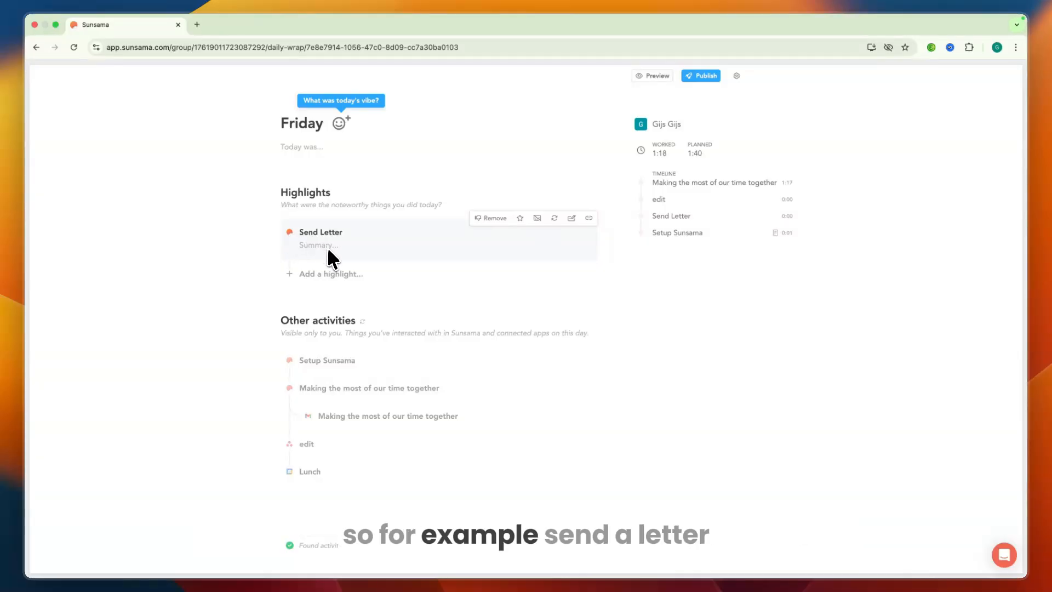
Move Setup Sunsama, Making the most of our time together, edit and Lunch from the other activities into Friday's highlights
{"action": "left_click_drag", "start_coordinate": [352, 367], "coordinate": [351, 282]}
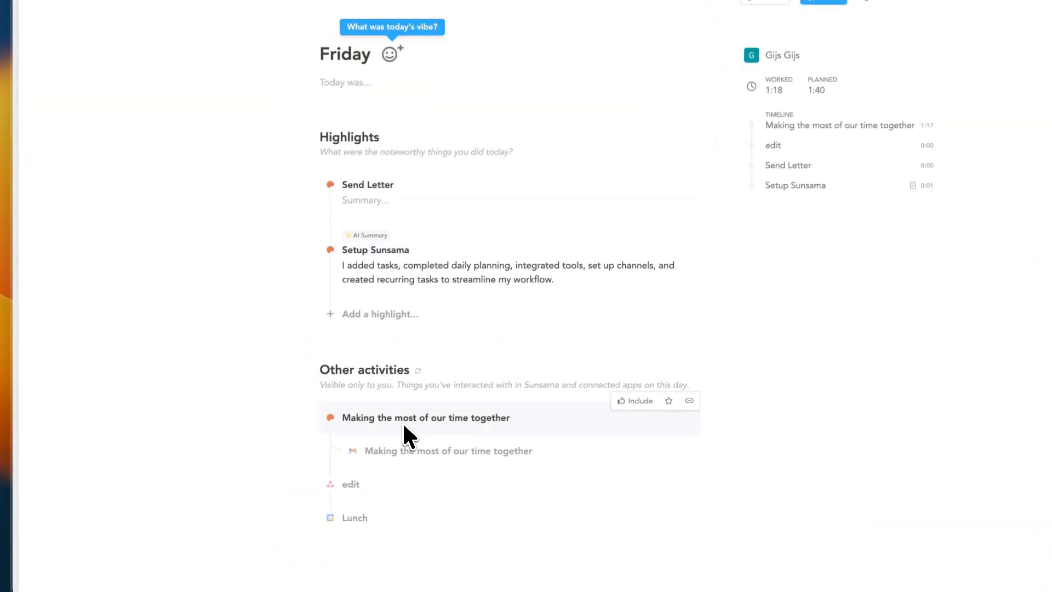
{"action": "left_click_drag", "start_coordinate": [403, 422], "coordinate": [446, 327]}
{"action": "scroll", "coordinate": [405, 342], "scroll_direction": "down", "scroll_amount": 3}
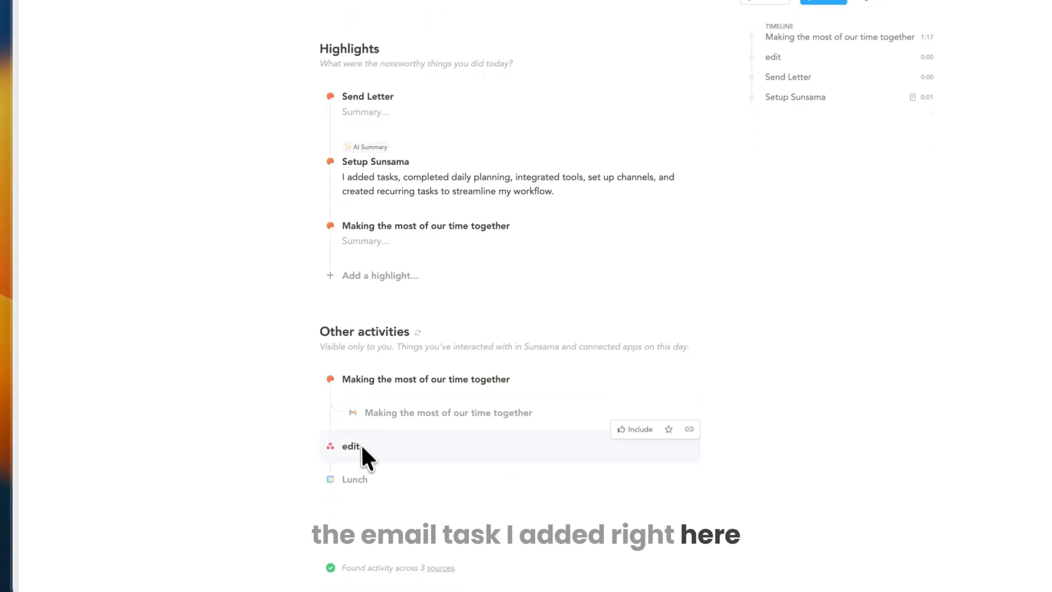
{"action": "left_click_drag", "start_coordinate": [369, 453], "coordinate": [440, 304]}
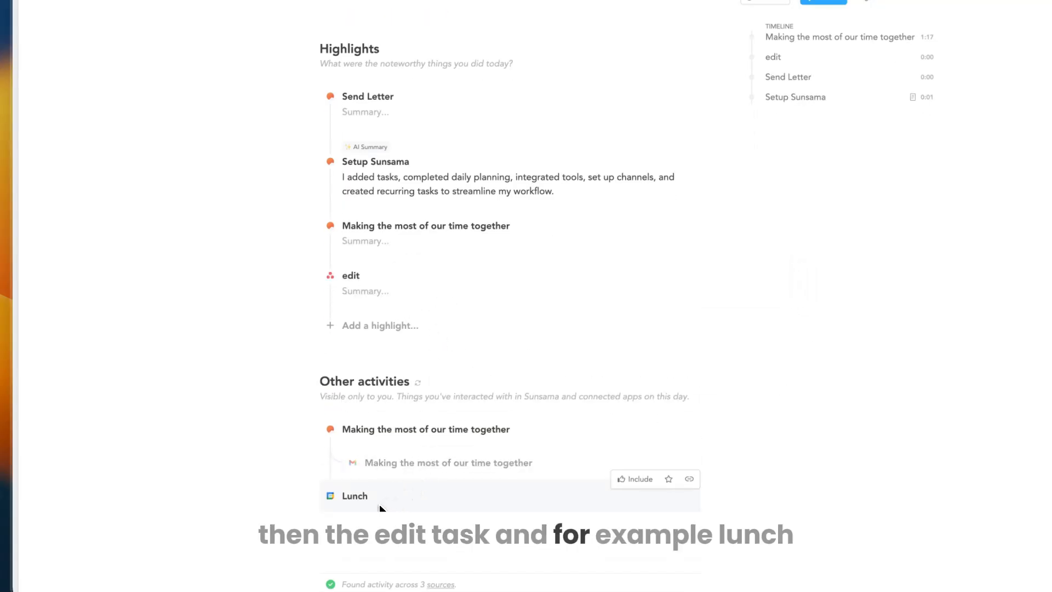
{"action": "left_click_drag", "start_coordinate": [382, 507], "coordinate": [397, 345]}
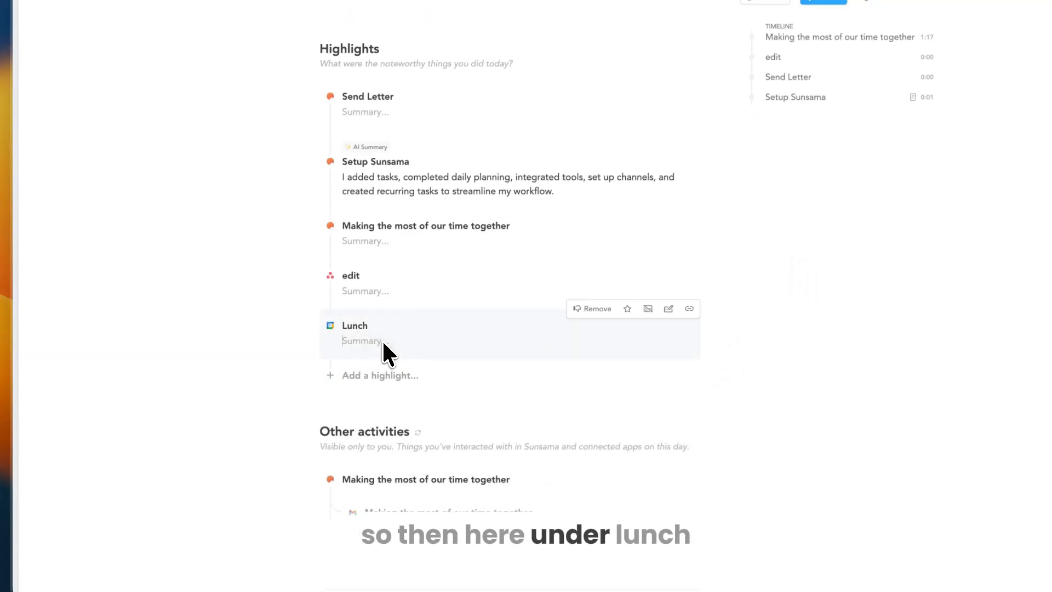
{"action": "left_click", "coordinate": [370, 291]}
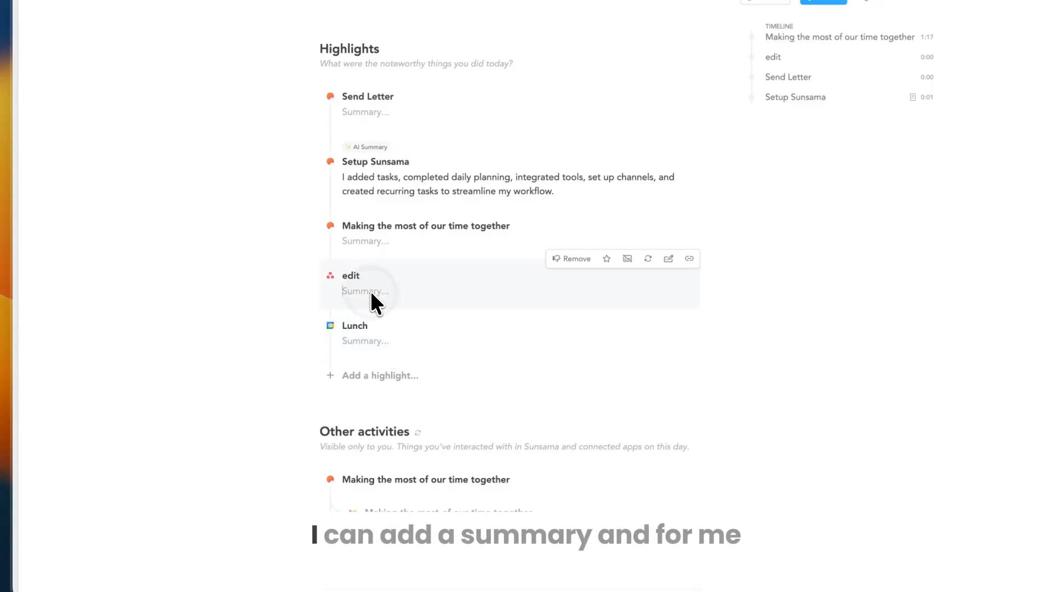
{"action": "scroll", "coordinate": [369, 291], "scroll_direction": "up", "scroll_amount": 2}
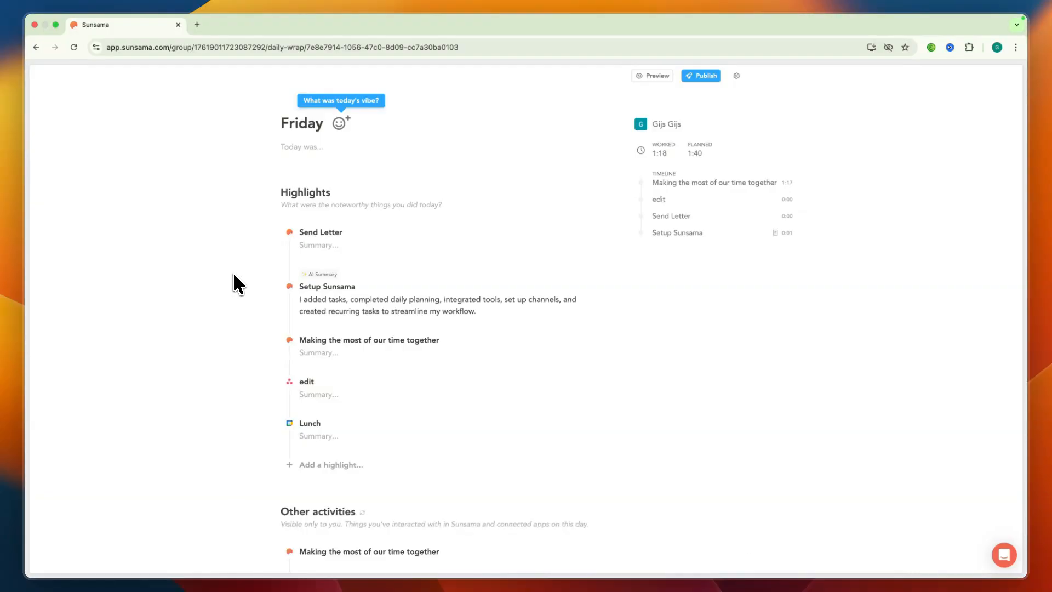
Set Friday's vibe to the Grinning Face emoji and complete the reflection as "Today was cheerful. I spent most of the day on work."
{"action": "left_click", "coordinate": [338, 125]}
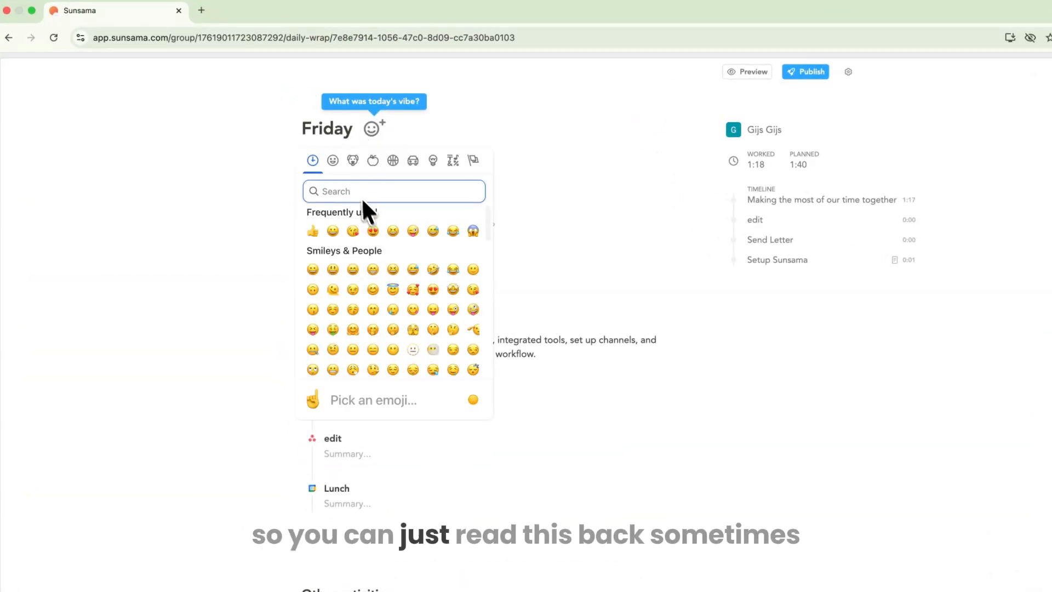
{"action": "left_click", "coordinate": [333, 161]}
{"action": "scroll", "coordinate": [364, 259], "scroll_direction": "down", "scroll_amount": 5}
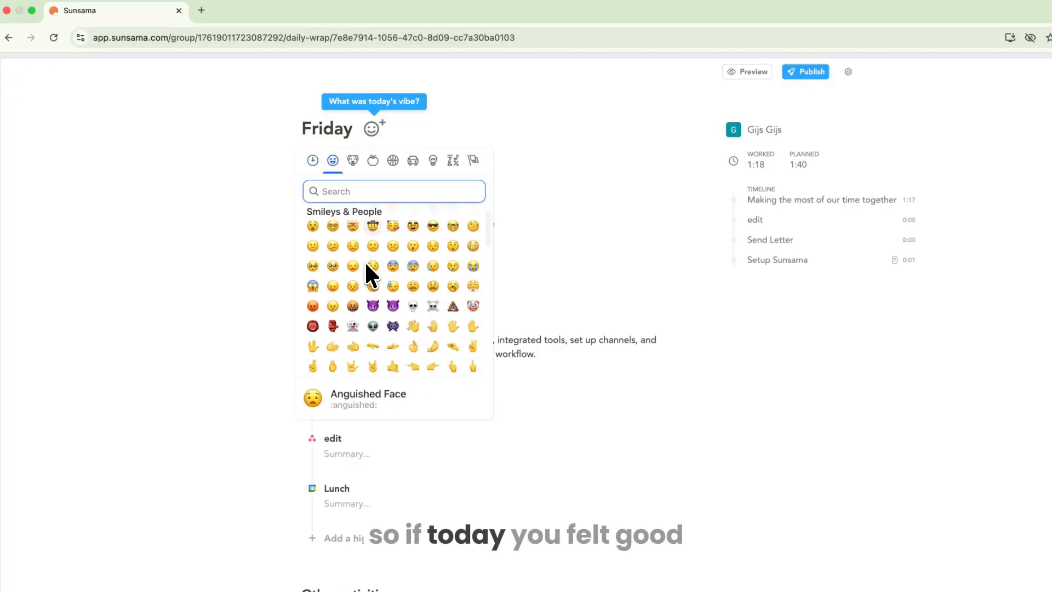
{"action": "scroll", "coordinate": [383, 290], "scroll_direction": "up", "scroll_amount": 5}
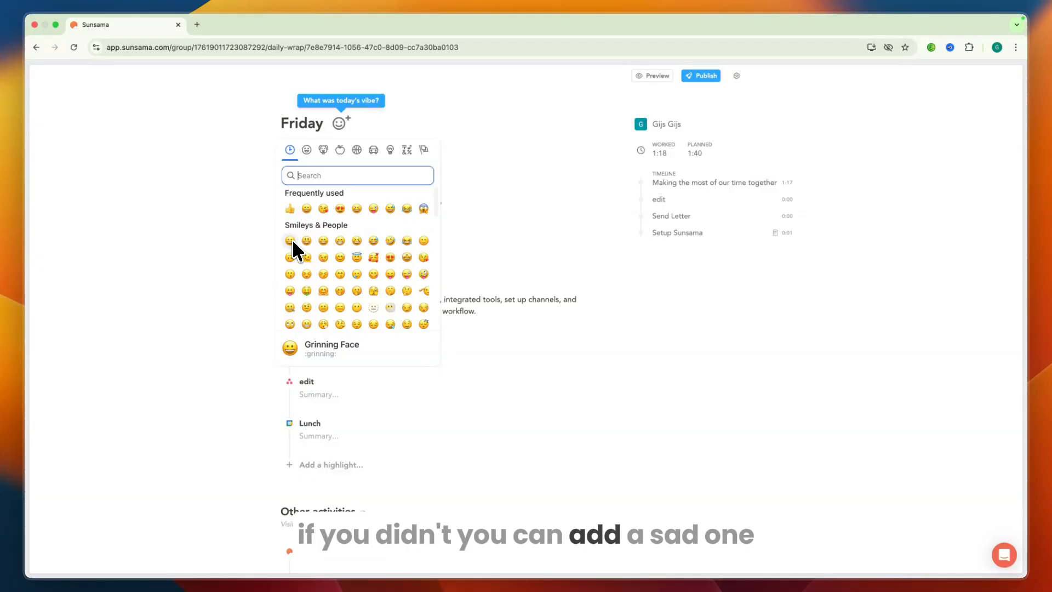
{"action": "left_click", "coordinate": [289, 240]}
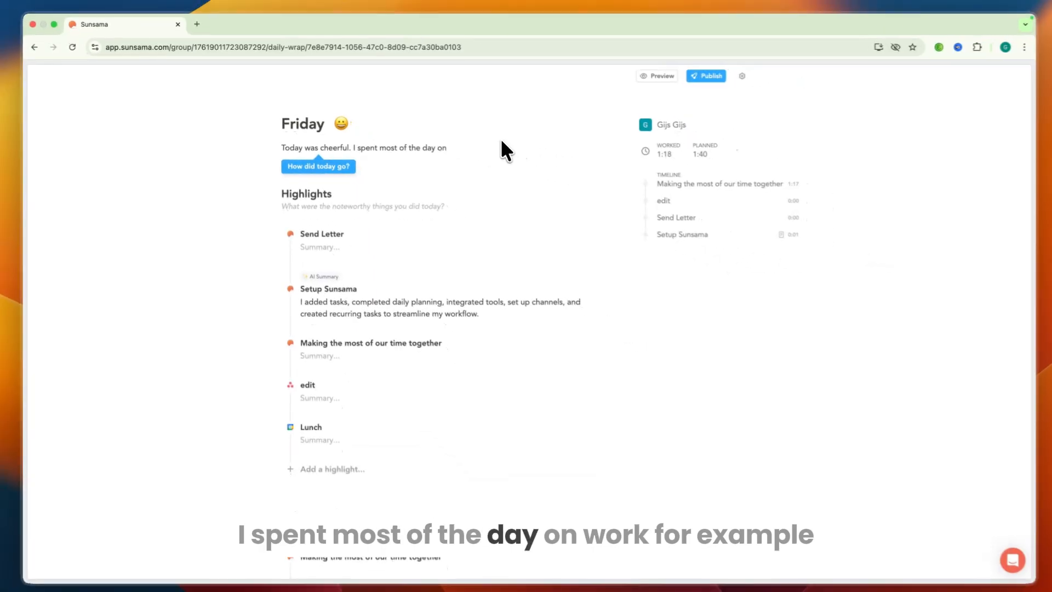
{"action": "type", "text": "work."}
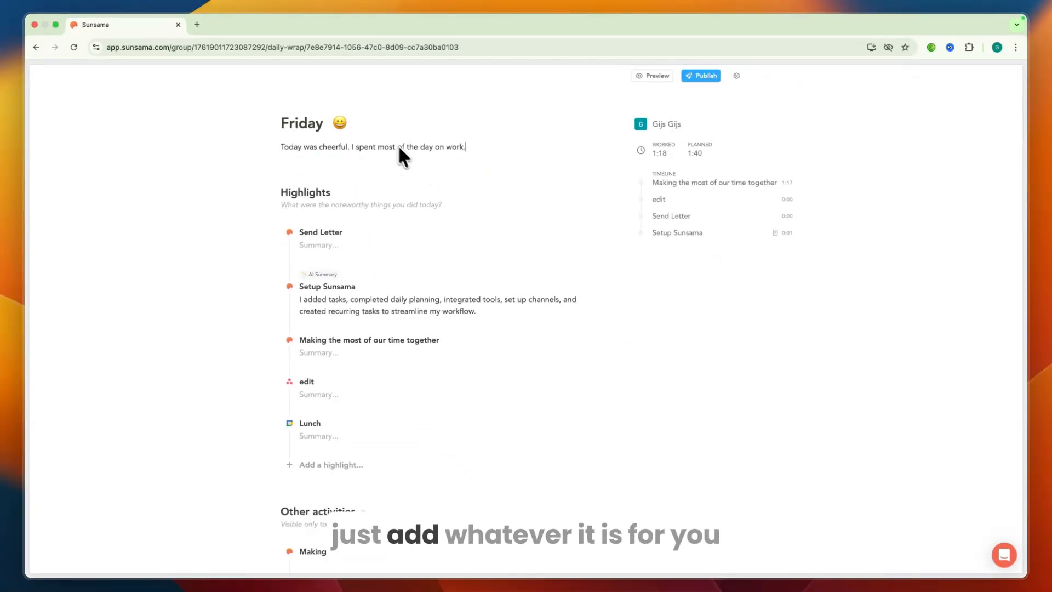
{"action": "scroll", "coordinate": [400, 154], "scroll_direction": "down", "scroll_amount": 3}
{"action": "scroll", "coordinate": [449, 252], "scroll_direction": "up", "scroll_amount": 3}
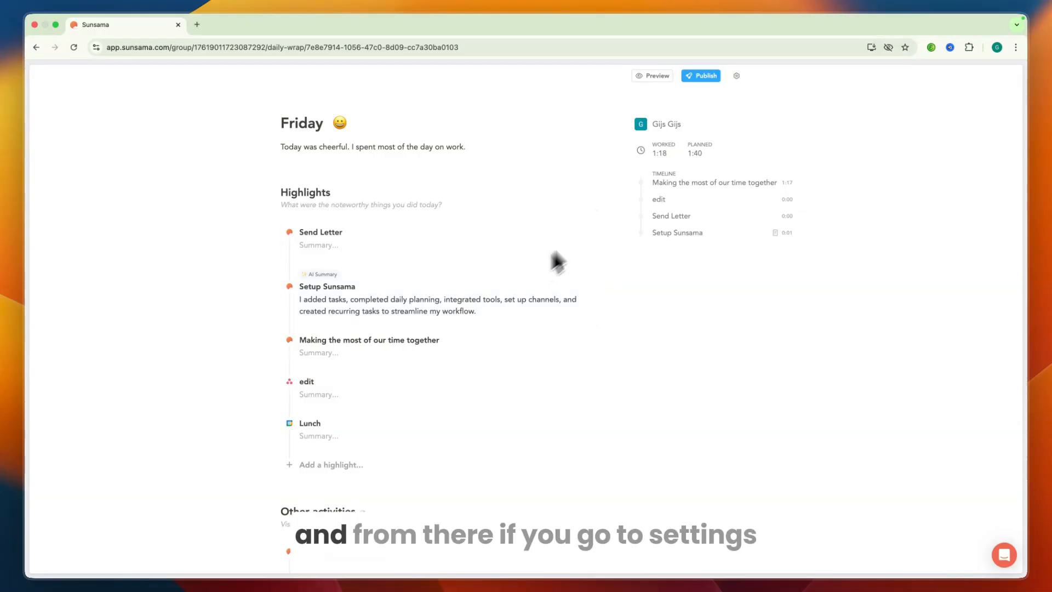
In the daily highlights settings, turn on custom reflection prompts and turn off viewing by anyone with the link
{"action": "left_click", "coordinate": [736, 76]}
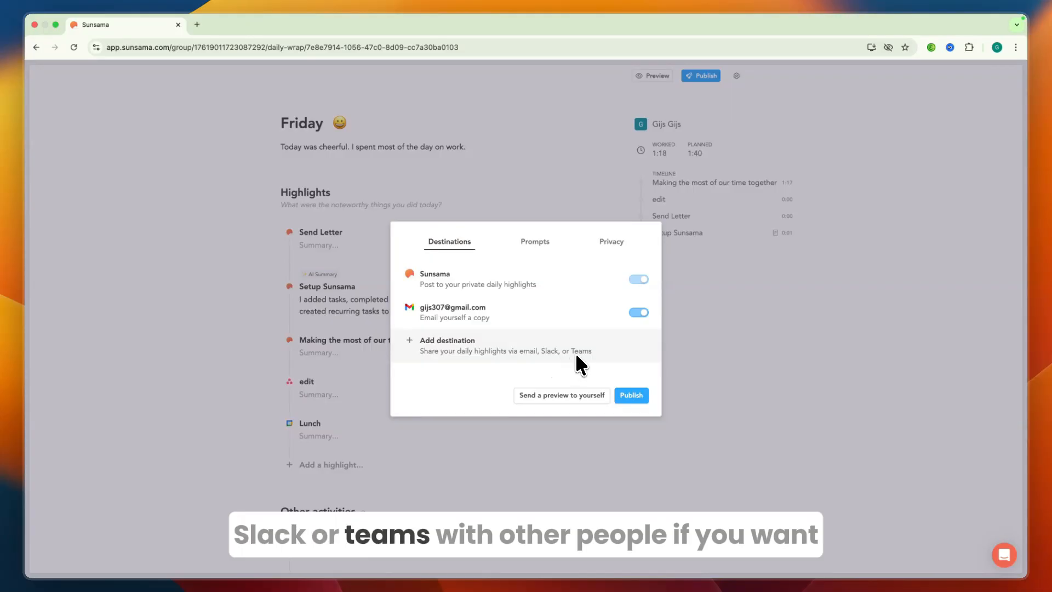
{"action": "left_click", "coordinate": [535, 241]}
{"action": "left_click", "coordinate": [441, 241]}
{"action": "left_click", "coordinate": [542, 242]}
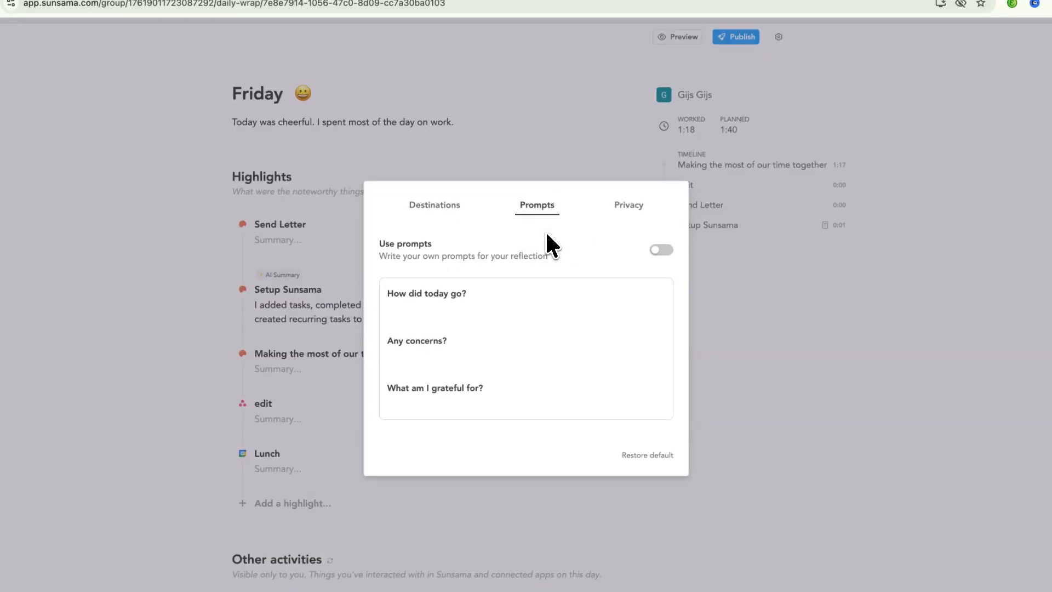
{"action": "left_click_drag", "start_coordinate": [379, 256], "coordinate": [561, 256]}
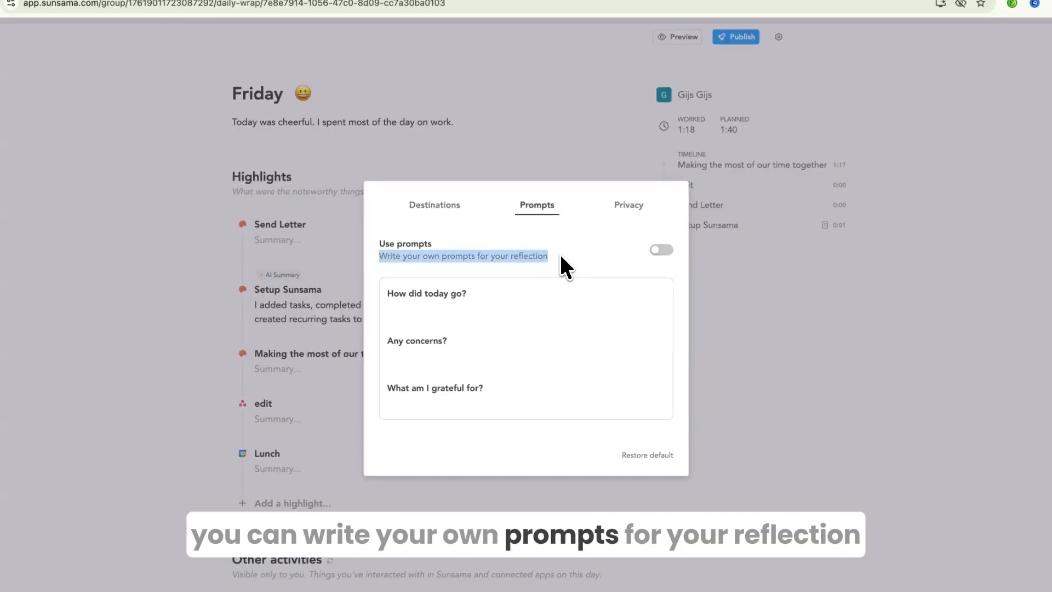
{"action": "left_click", "coordinate": [661, 249]}
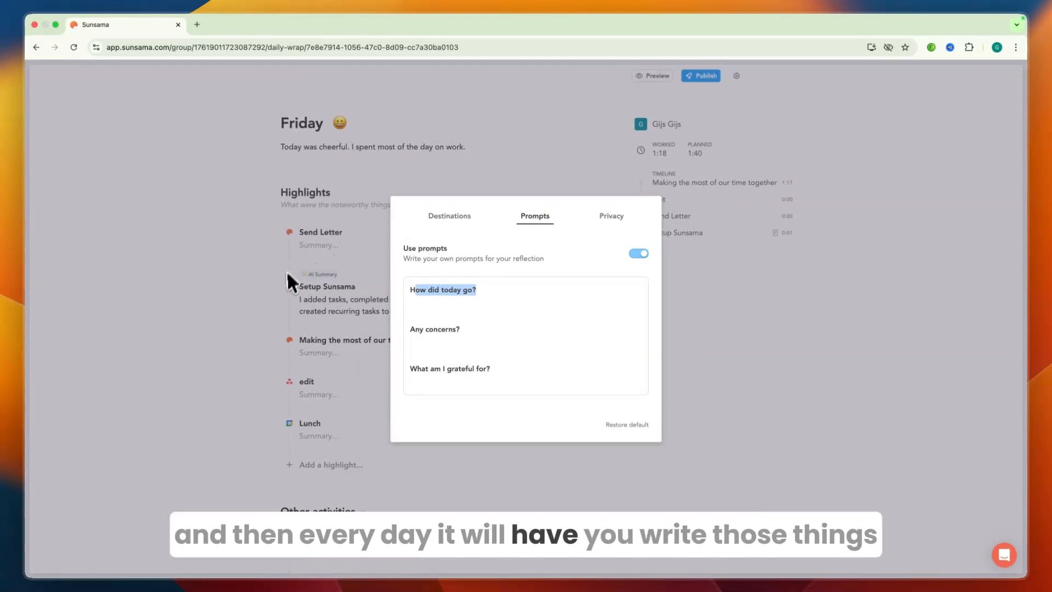
{"action": "left_click", "coordinate": [612, 215]}
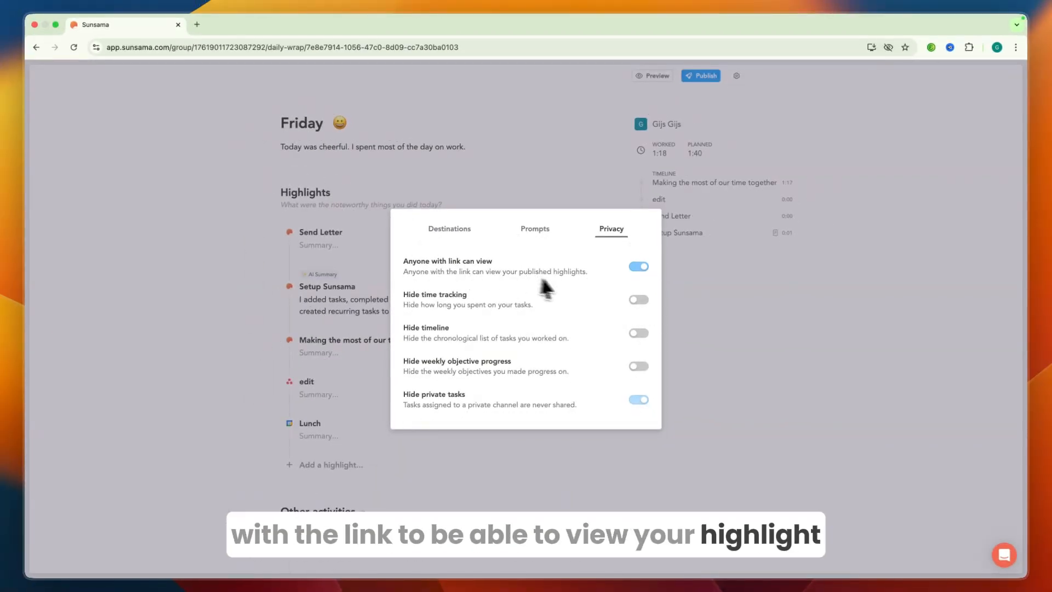
{"action": "left_click", "coordinate": [635, 266]}
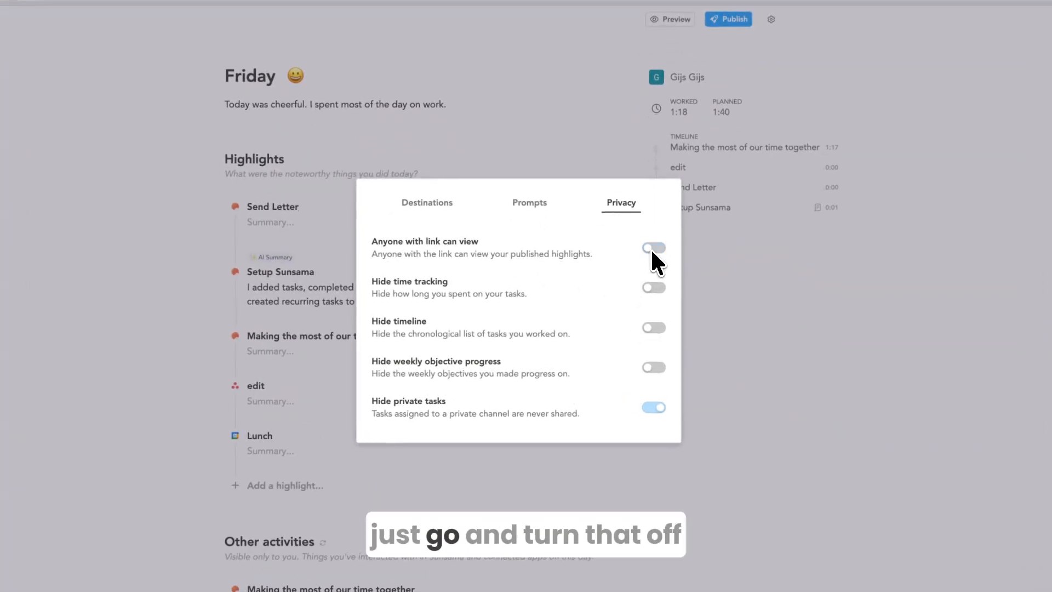
Check the destinations for the daily highlights and publish Friday's highlights to finish the daily shutdown
{"action": "left_click", "coordinate": [438, 204]}
{"action": "left_click", "coordinate": [647, 402]}
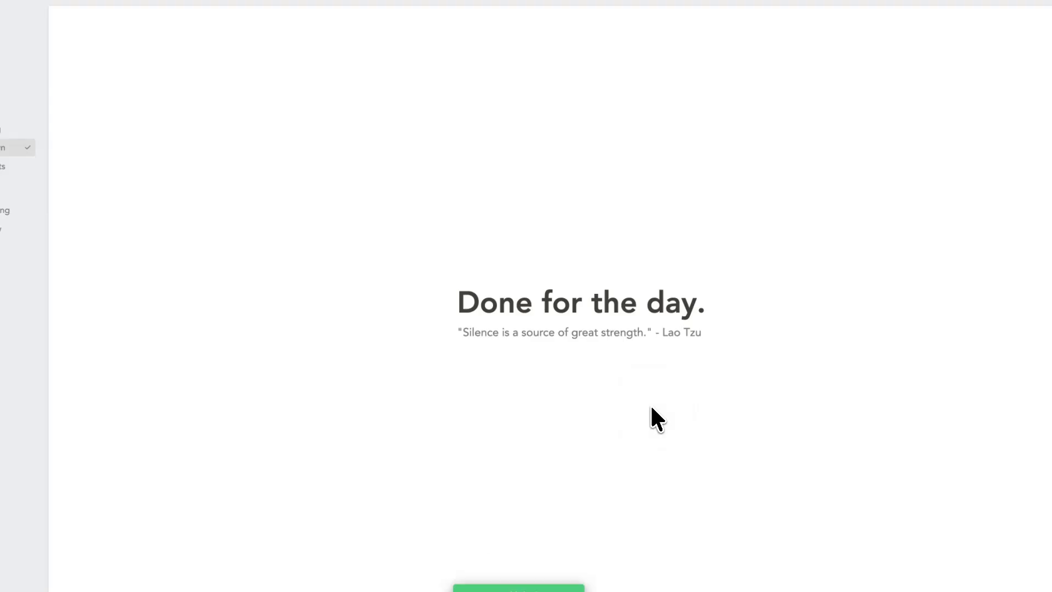
{"action": "left_click_drag", "start_coordinate": [649, 405], "coordinate": [502, 264]}
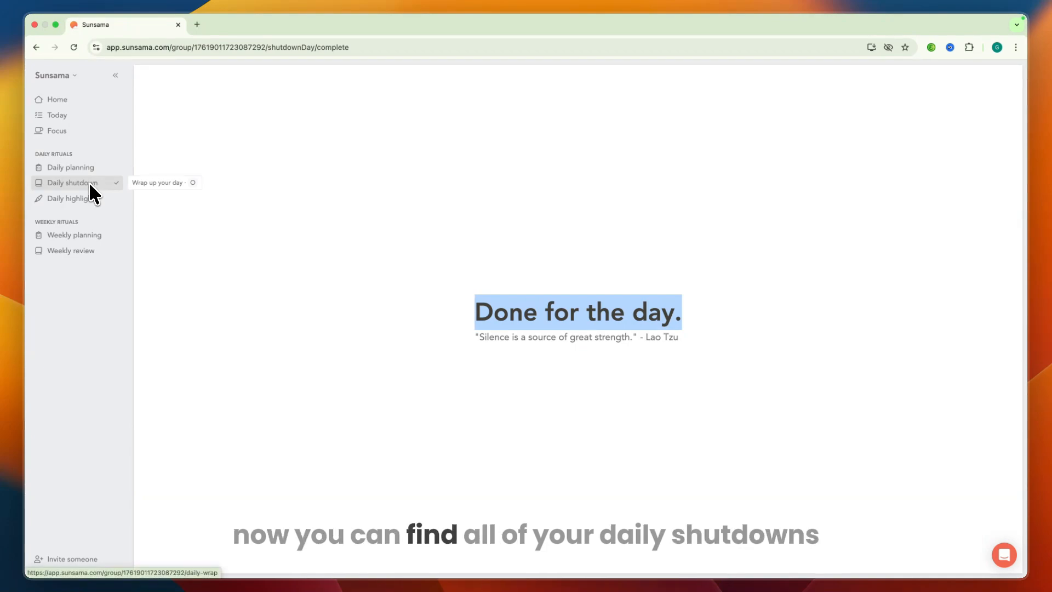
Open the daily highlights feed and review Friday's published entry
{"action": "left_click", "coordinate": [73, 200]}
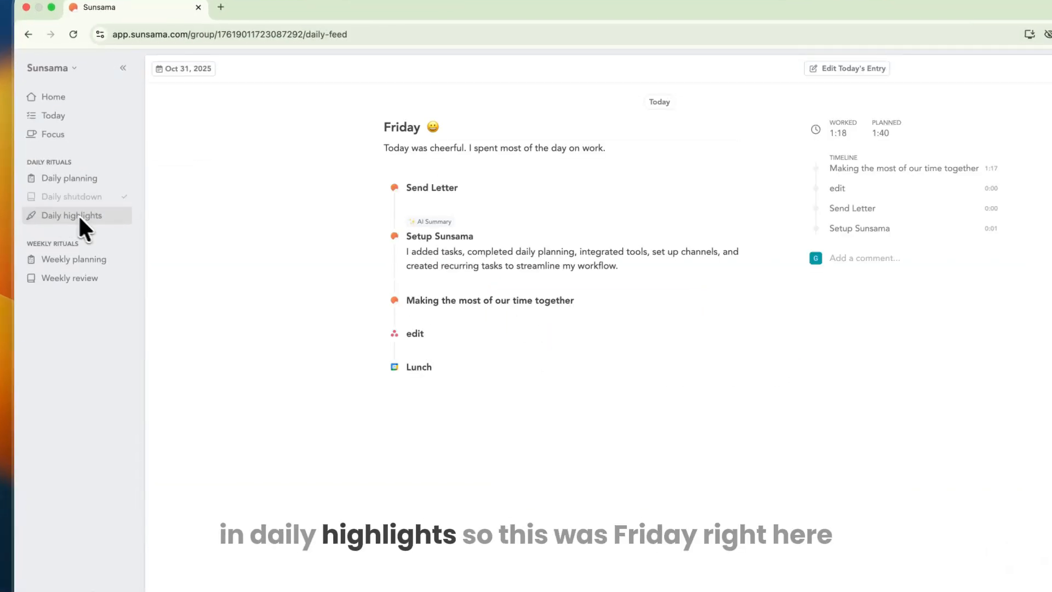
{"action": "left_click_drag", "start_coordinate": [379, 130], "coordinate": [406, 130]}
{"action": "left_click", "coordinate": [314, 211]}
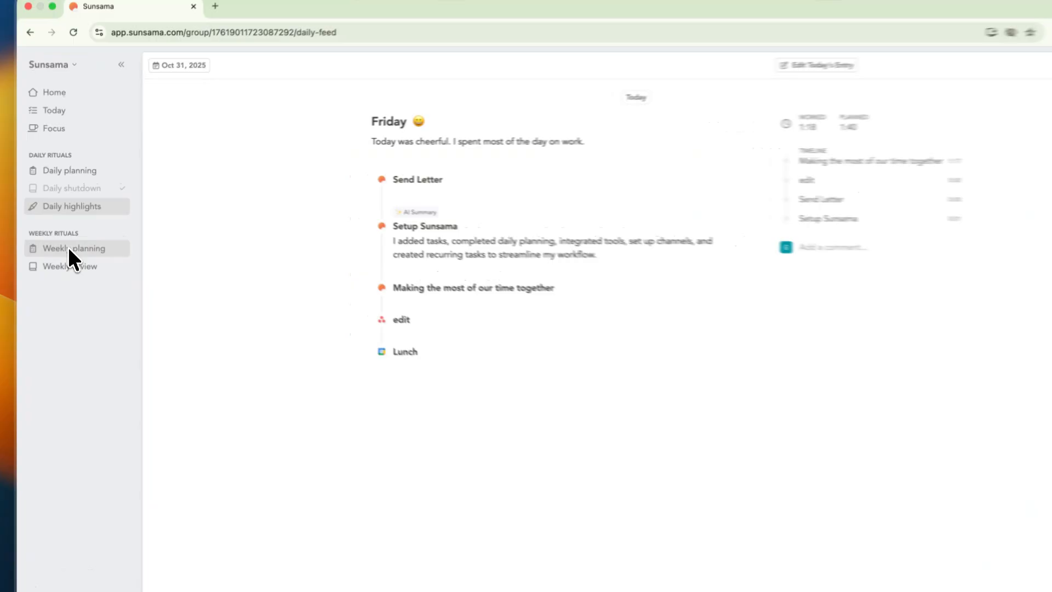
Start weekly planning and add the objective "Hire a thumbnail designer" for next week
{"action": "left_click", "coordinate": [68, 248]}
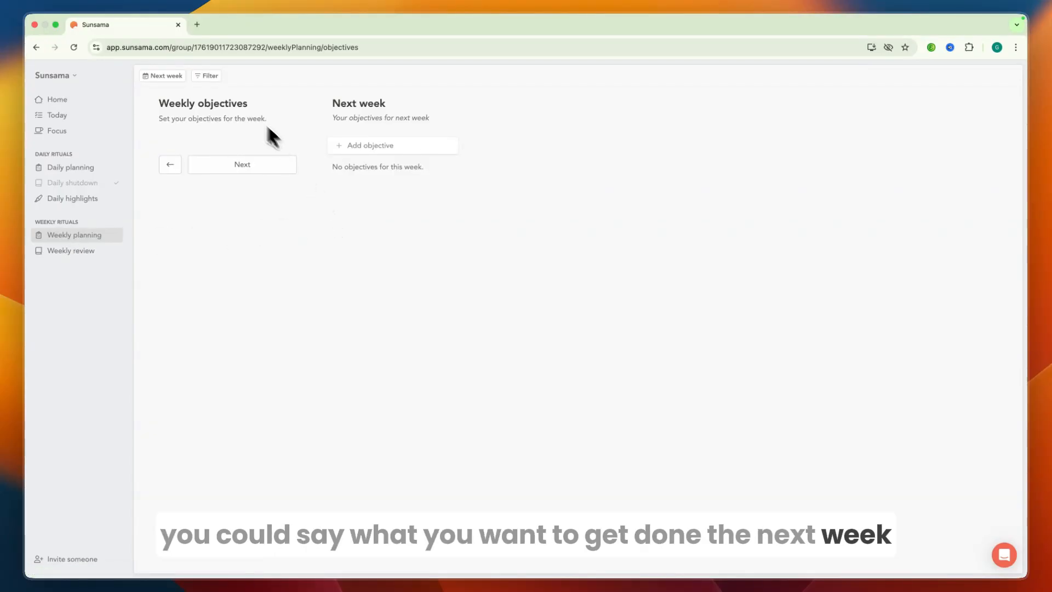
{"action": "left_click_drag", "start_coordinate": [159, 101], "coordinate": [242, 105]}
{"action": "left_click", "coordinate": [242, 133]}
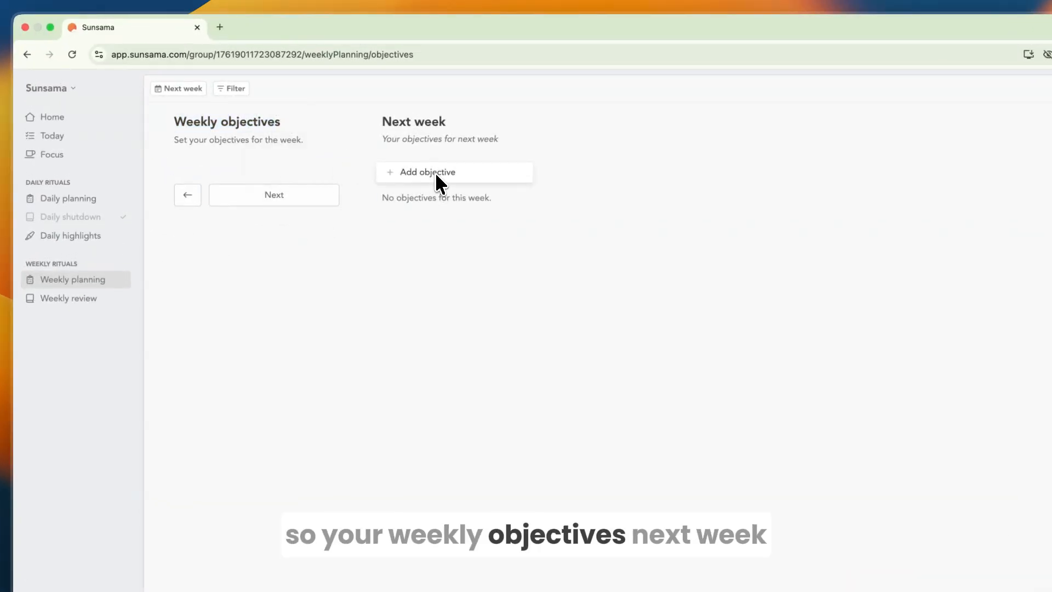
{"action": "left_click", "coordinate": [435, 172]}
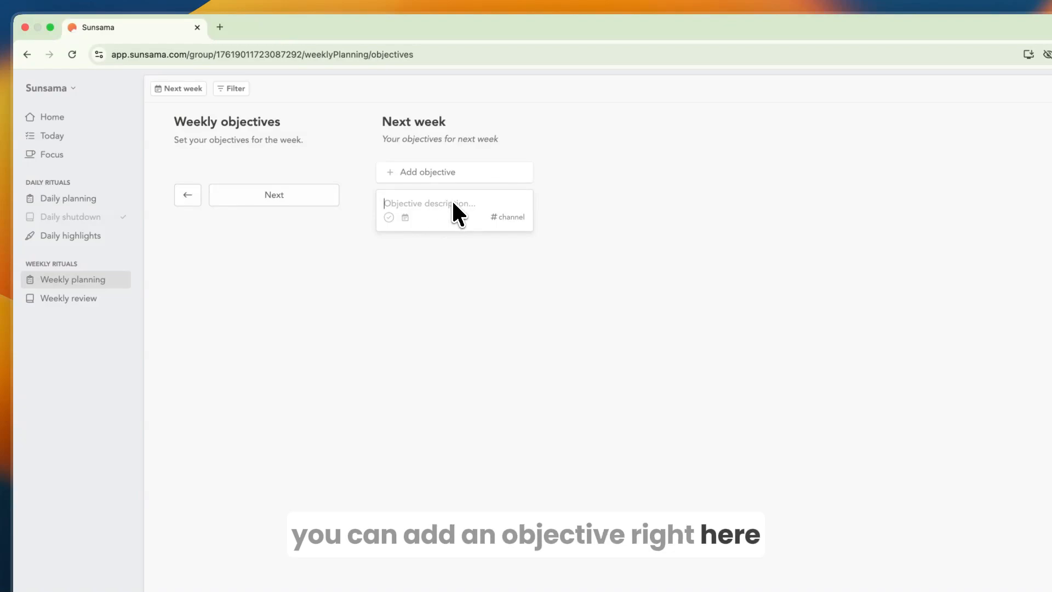
{"action": "type", "text": "Hire a thumbnail designer"}
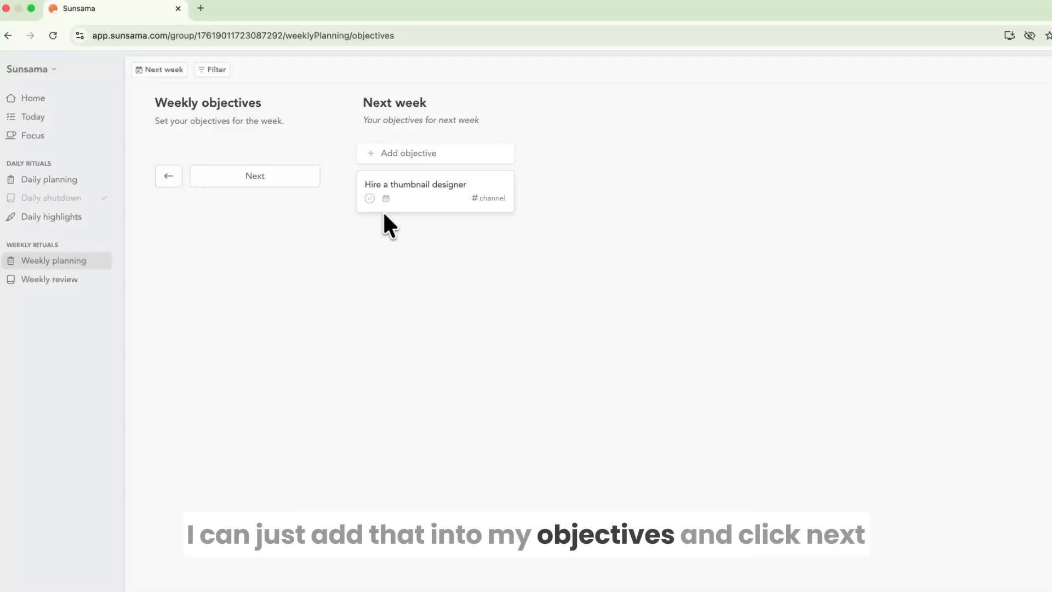
Proceed to the weekly plan, complete it without posting it, and return to the weekly objectives
{"action": "left_click", "coordinate": [279, 175]}
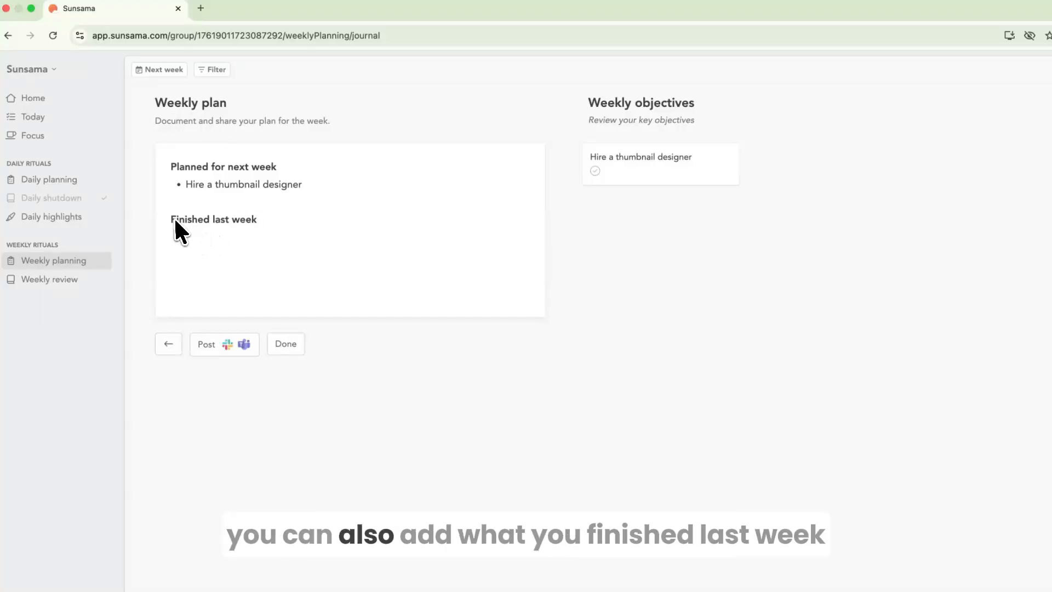
{"action": "left_click_drag", "start_coordinate": [172, 217], "coordinate": [216, 228]}
{"action": "left_click", "coordinate": [284, 344]}
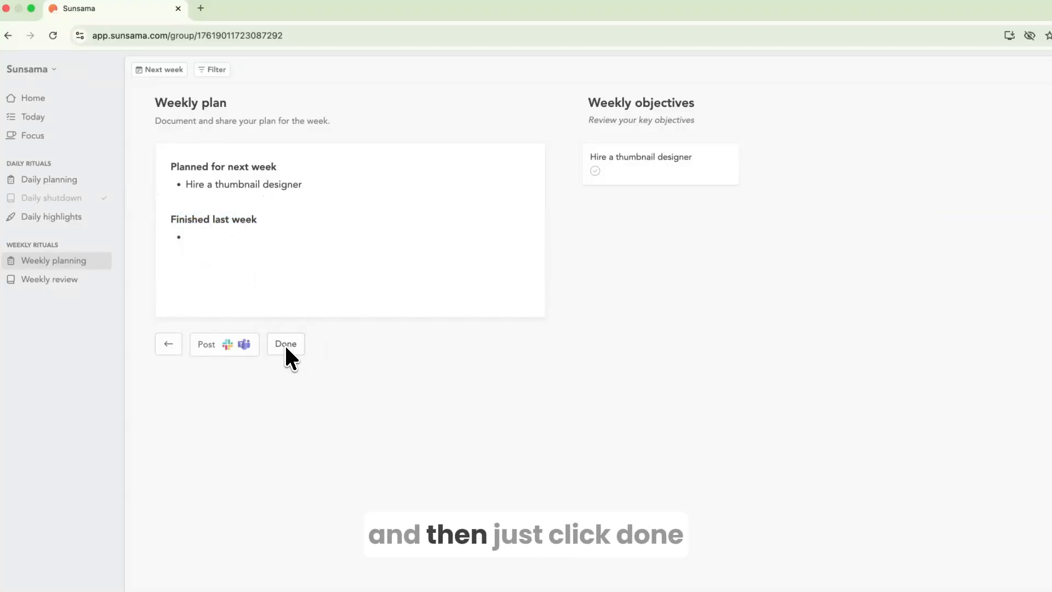
{"action": "left_click", "coordinate": [76, 261]}
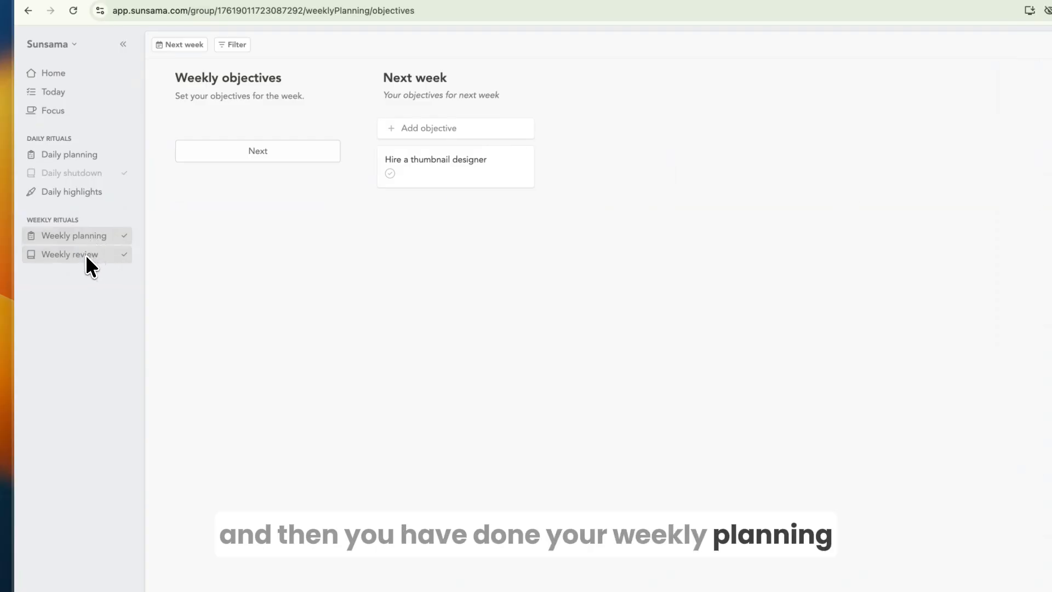
Open the weekly review and examine the logged hours, daily productivity and how the time was spent
{"action": "left_click", "coordinate": [87, 256]}
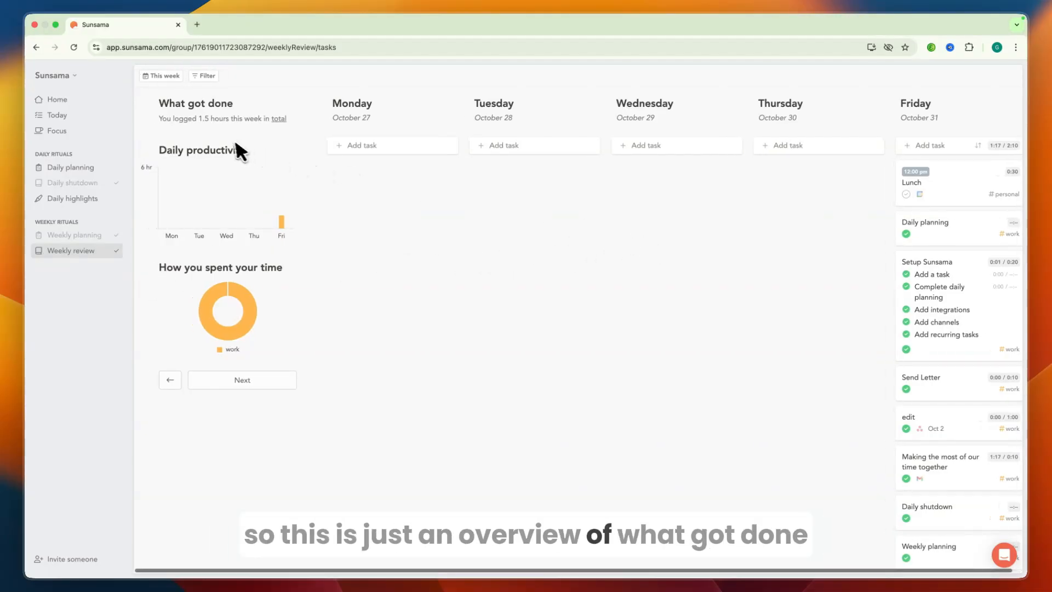
{"action": "left_click_drag", "start_coordinate": [158, 118], "coordinate": [296, 141]}
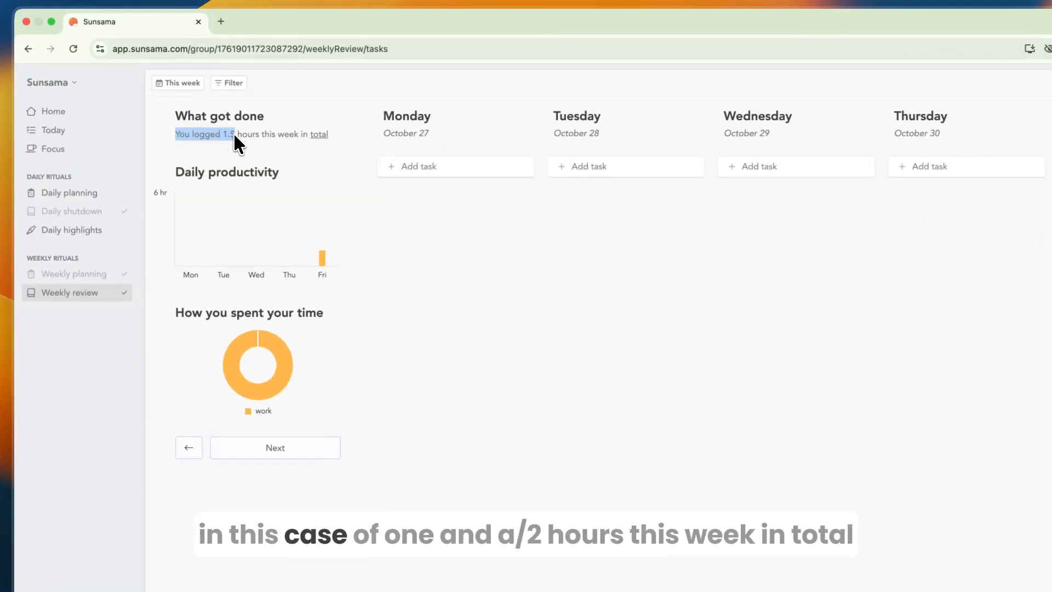
{"action": "left_click", "coordinate": [315, 178]}
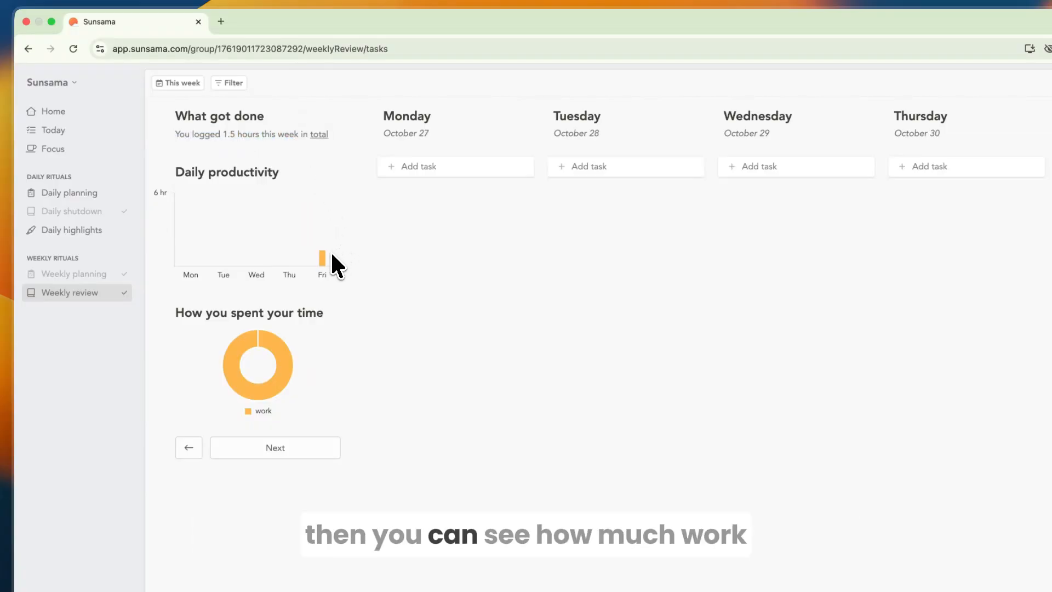
{"action": "mouse_move", "coordinate": [324, 256]}
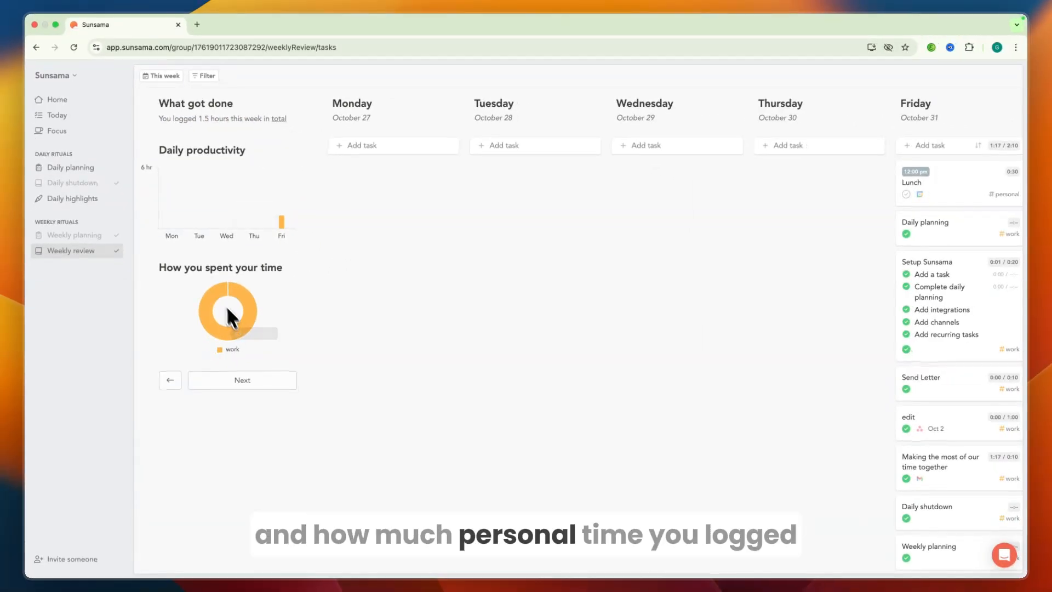
{"action": "scroll", "coordinate": [327, 258], "scroll_direction": "right", "scroll_amount": 1}
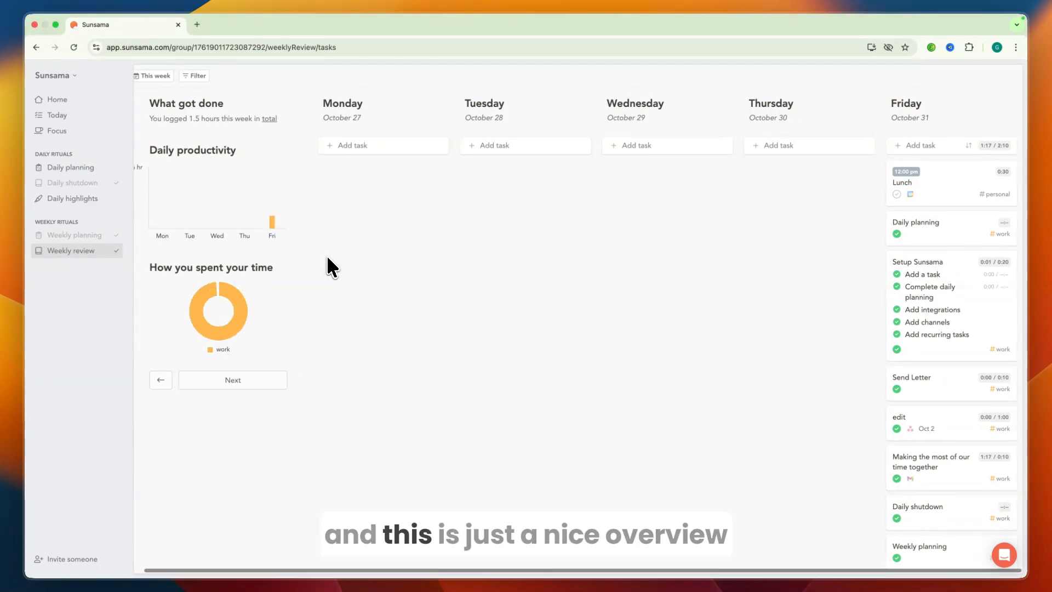
Continue to the weekly reflection and wrap up the review with the finished list left blank
{"action": "left_click", "coordinate": [233, 379]}
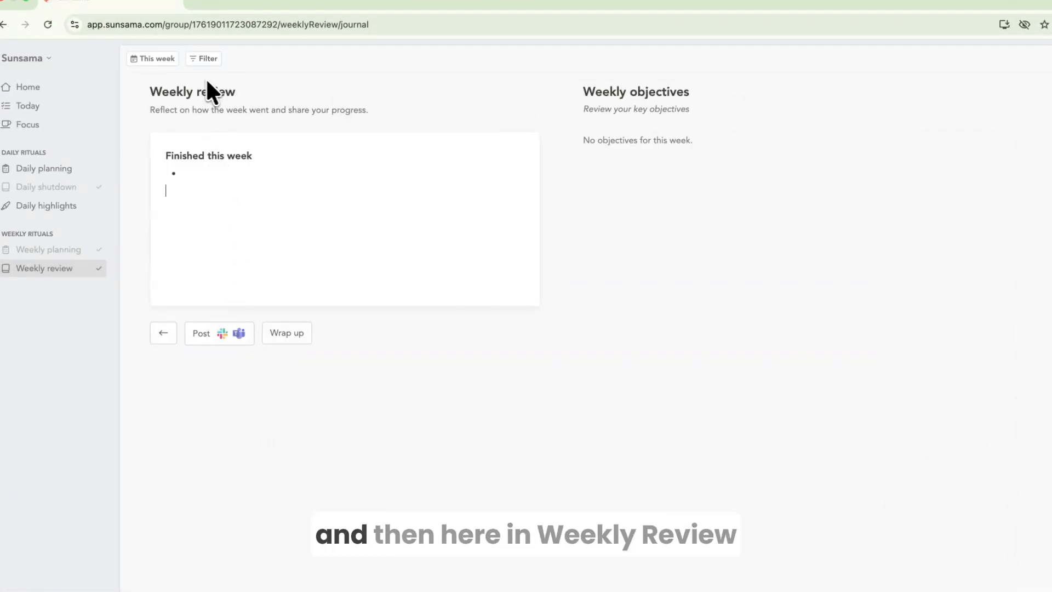
{"action": "left_click", "coordinate": [249, 176]}
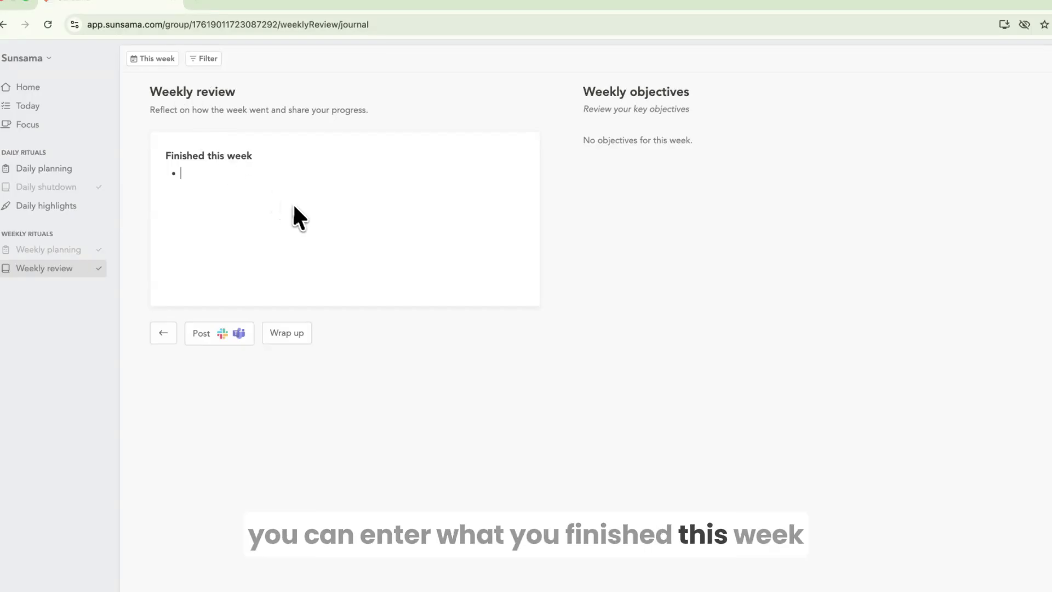
{"action": "left_click", "coordinate": [281, 333]}
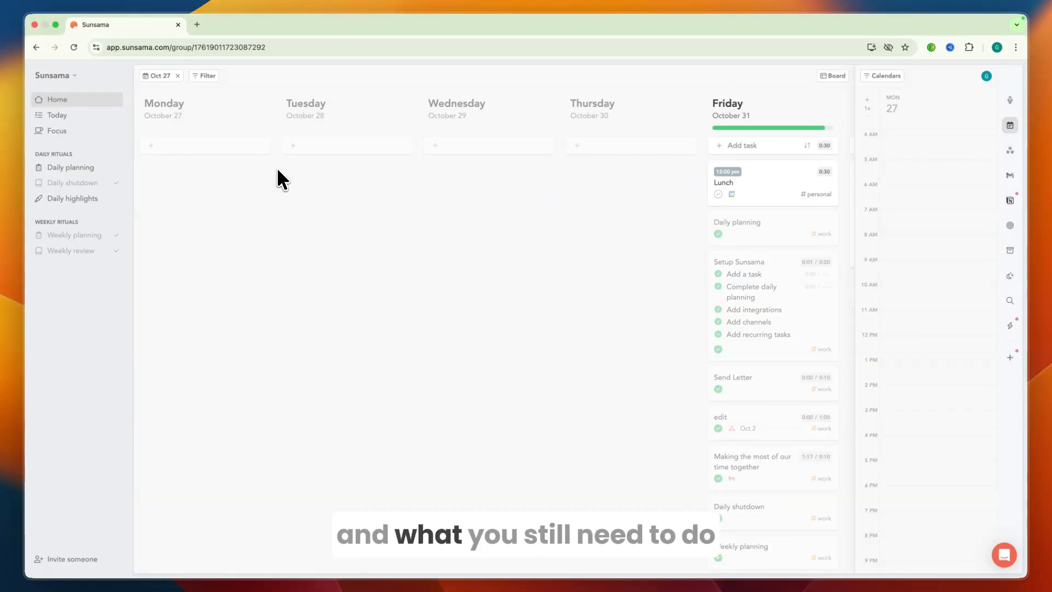
Move Saturday's Work block task from the Home board to the backlog
{"action": "left_click", "coordinate": [55, 129]}
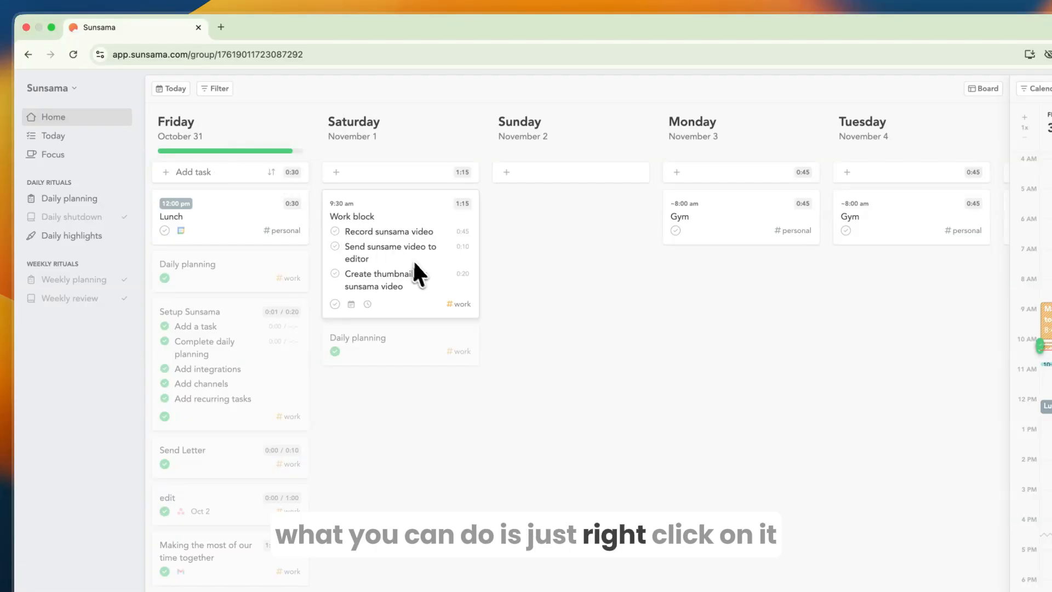
{"action": "right_click", "coordinate": [419, 266]}
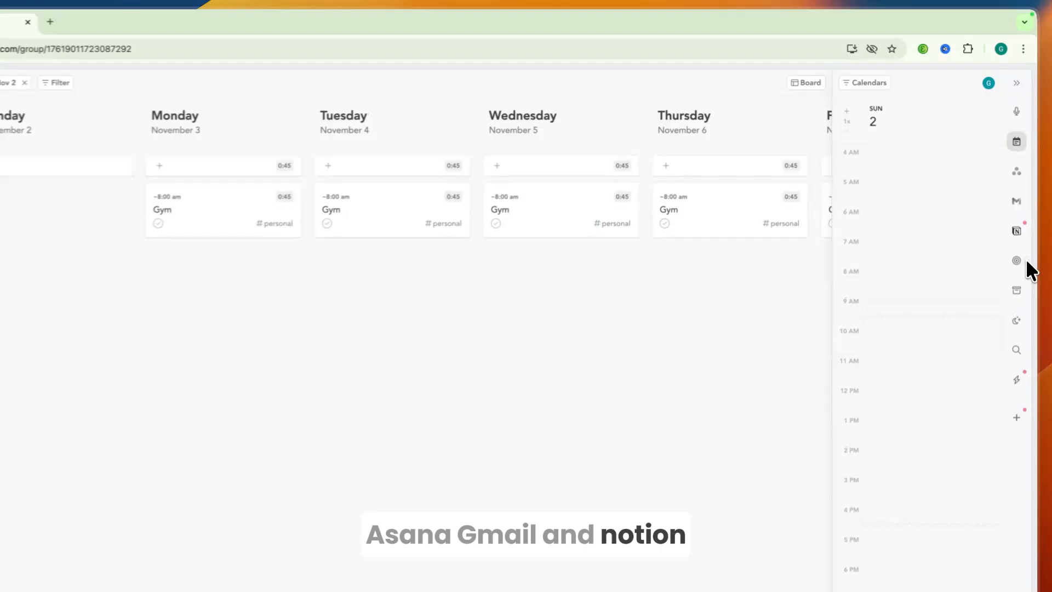
Check the weekly objectives and schedule the backlog tasks Record sunsama tutorial and Work block on Tuesday, November 4
{"action": "left_click", "coordinate": [1018, 260]}
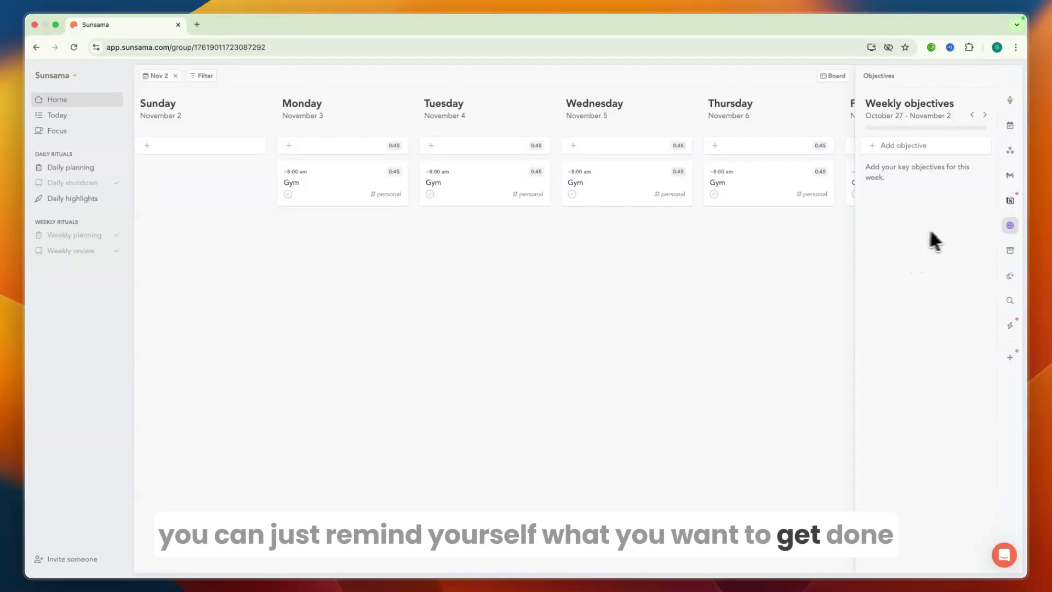
{"action": "left_click", "coordinate": [1009, 250]}
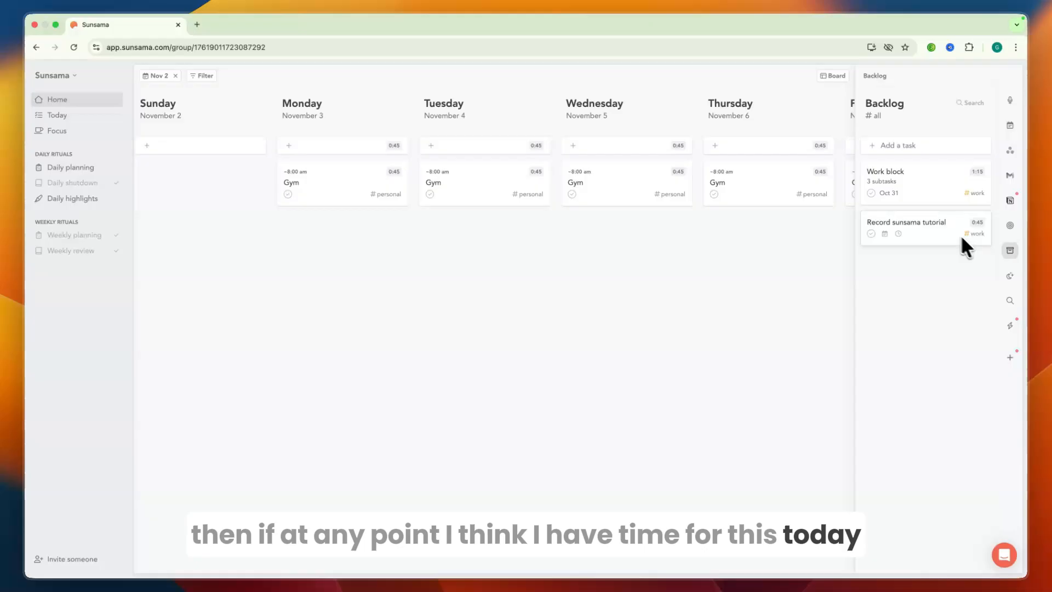
{"action": "left_click_drag", "start_coordinate": [961, 239], "coordinate": [532, 235]}
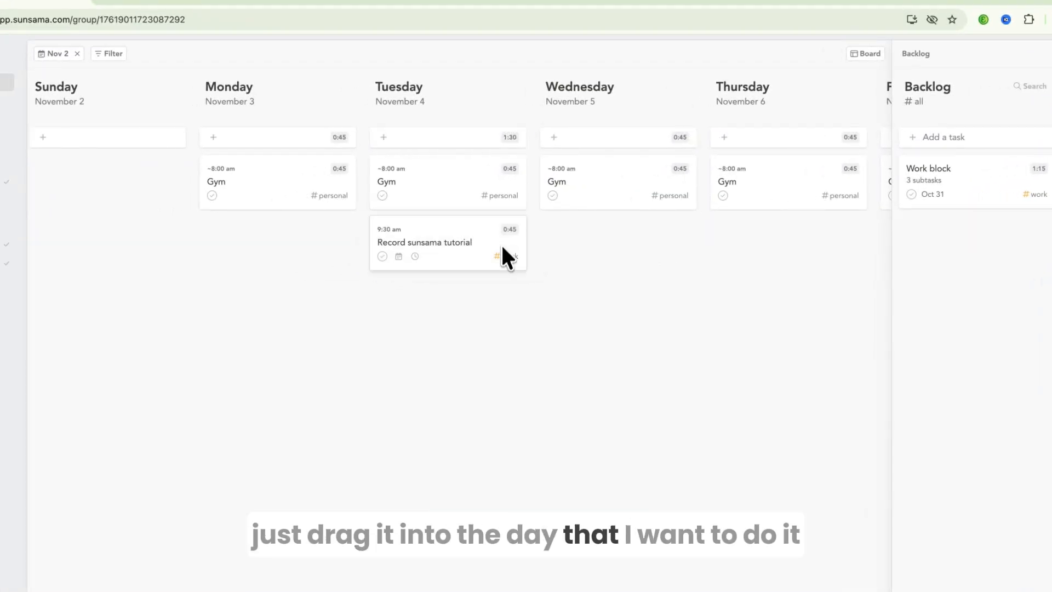
{"action": "left_click_drag", "start_coordinate": [941, 190], "coordinate": [385, 300]}
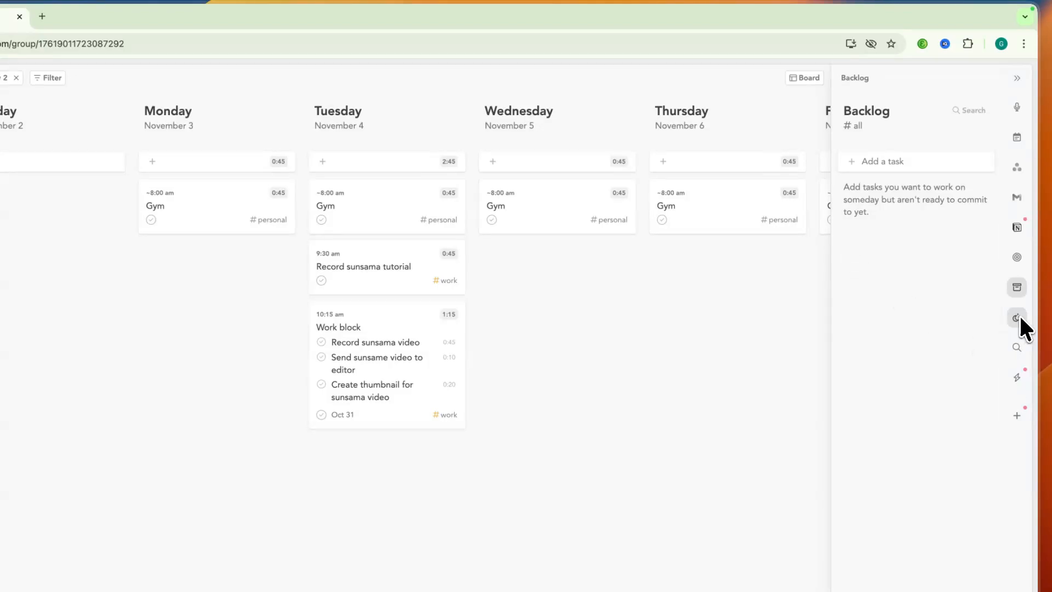
Look through the archive's rollover rule, the task search and the list of additional integrations
{"action": "left_click", "coordinate": [1018, 316]}
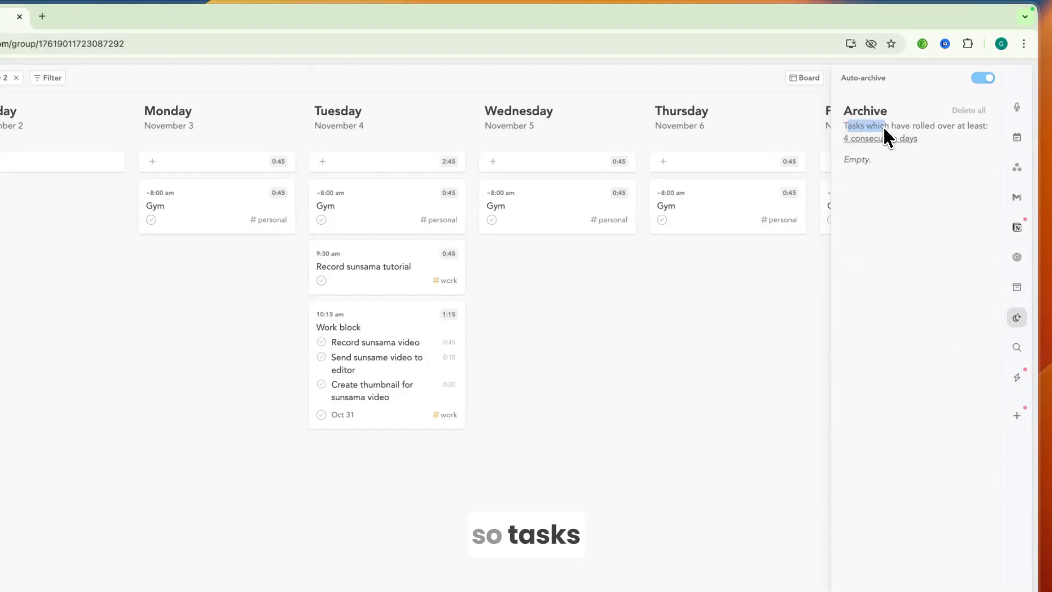
{"action": "left_click_drag", "start_coordinate": [883, 127], "coordinate": [978, 129]}
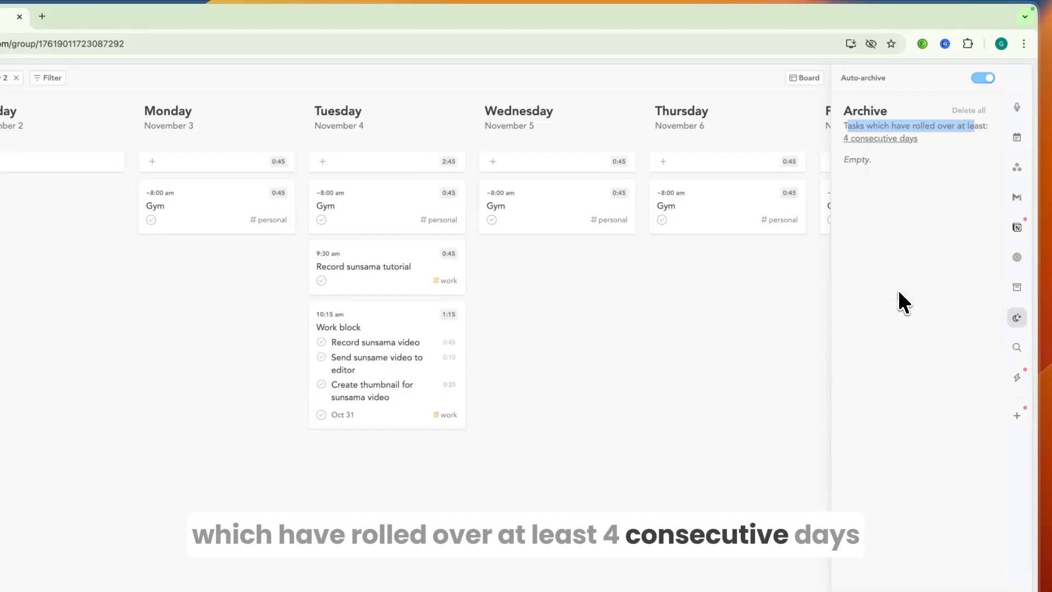
{"action": "left_click", "coordinate": [1017, 347]}
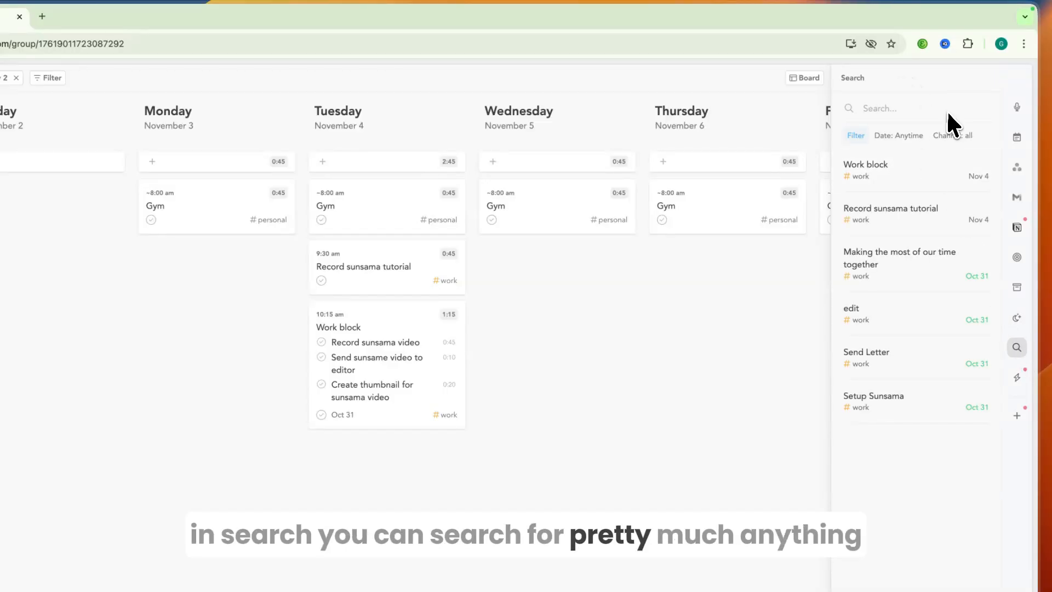
{"action": "left_click", "coordinate": [1017, 376]}
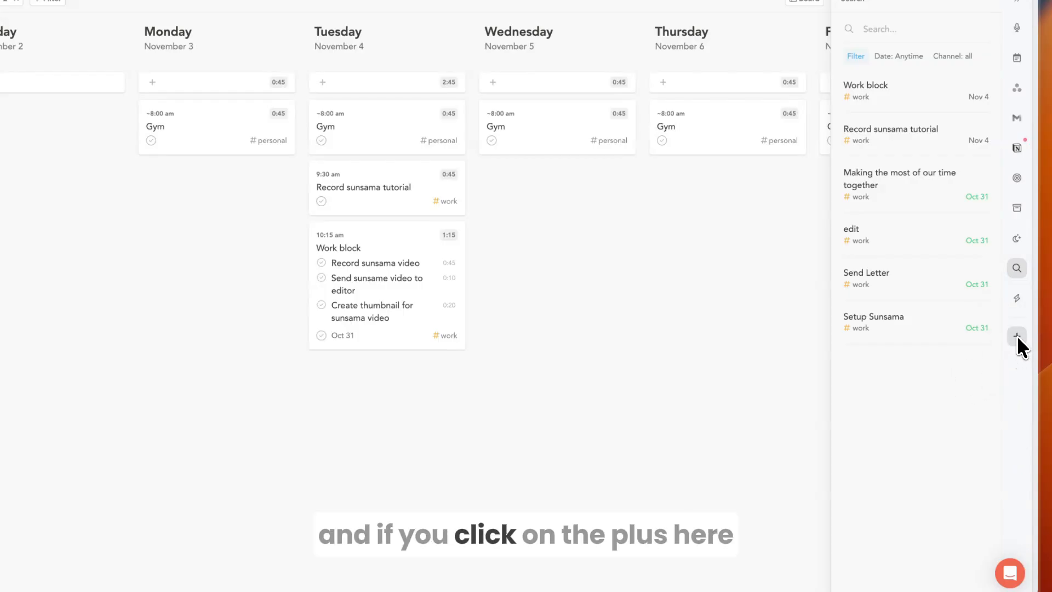
{"action": "left_click", "coordinate": [1017, 336]}
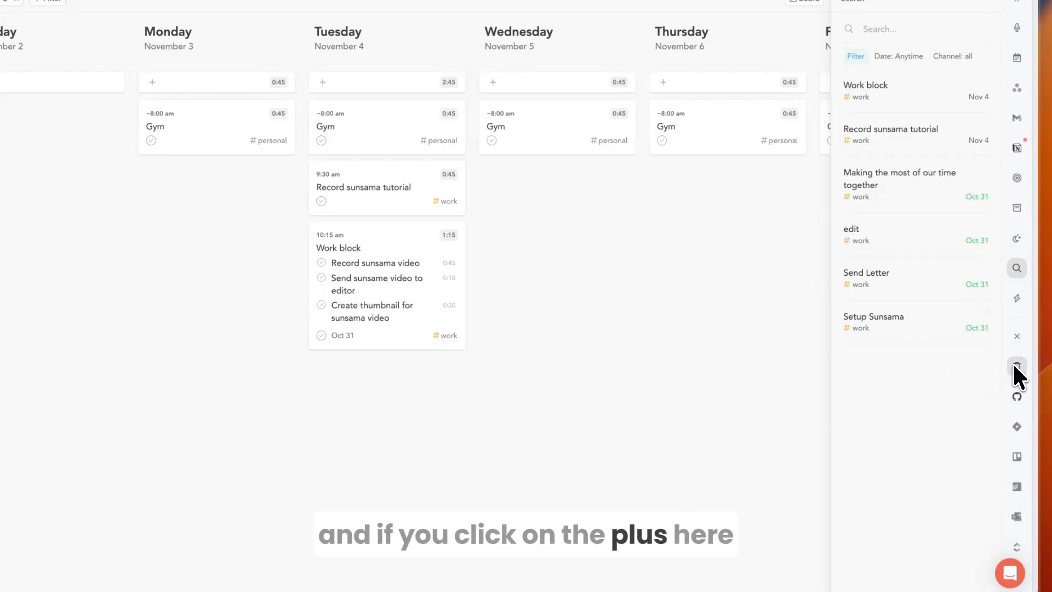
{"action": "scroll", "coordinate": [1013, 362], "scroll_direction": "down", "scroll_amount": 2}
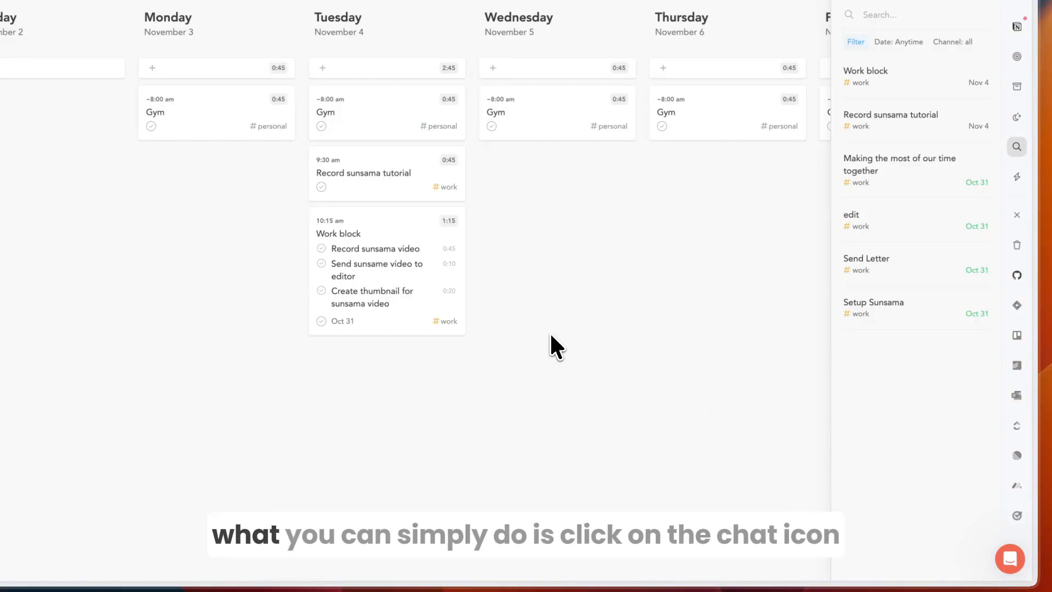
Open the support chat, view a new message conversation and close the chat without sending anything
{"action": "left_click", "coordinate": [1004, 553]}
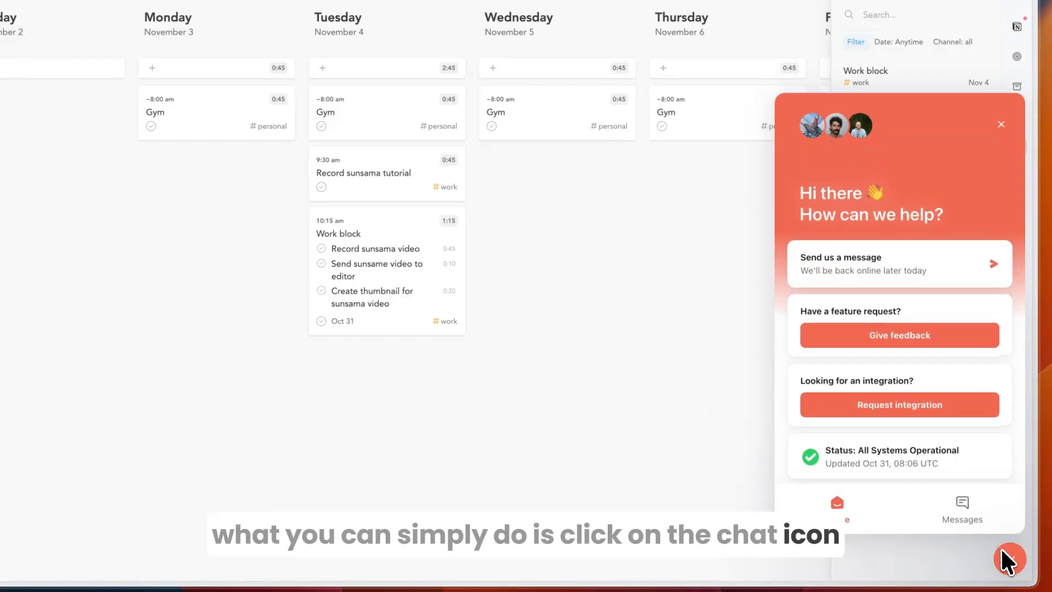
{"action": "left_click", "coordinate": [857, 264]}
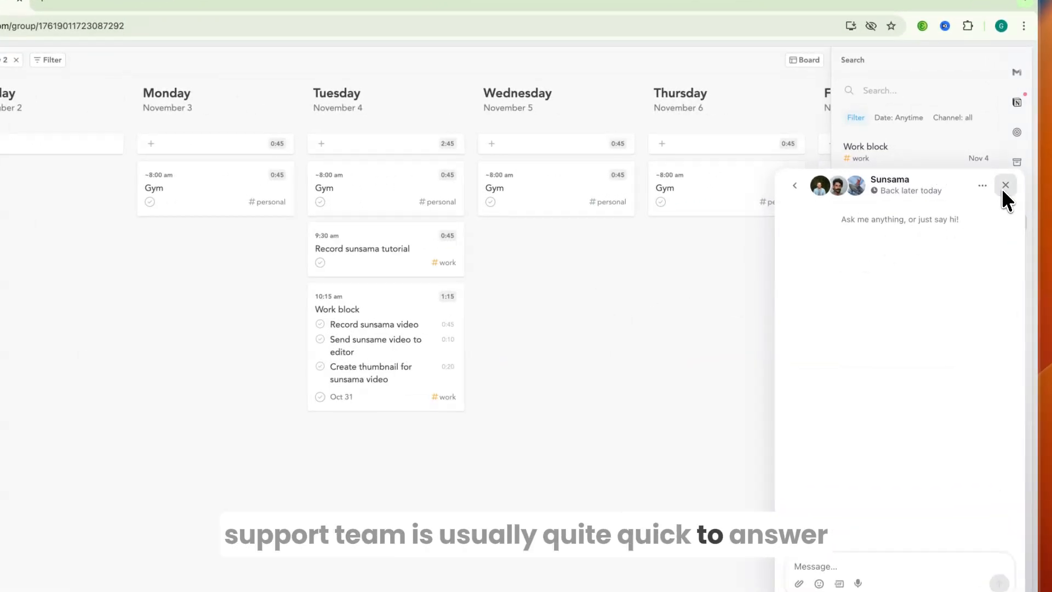
{"action": "left_click", "coordinate": [1005, 184]}
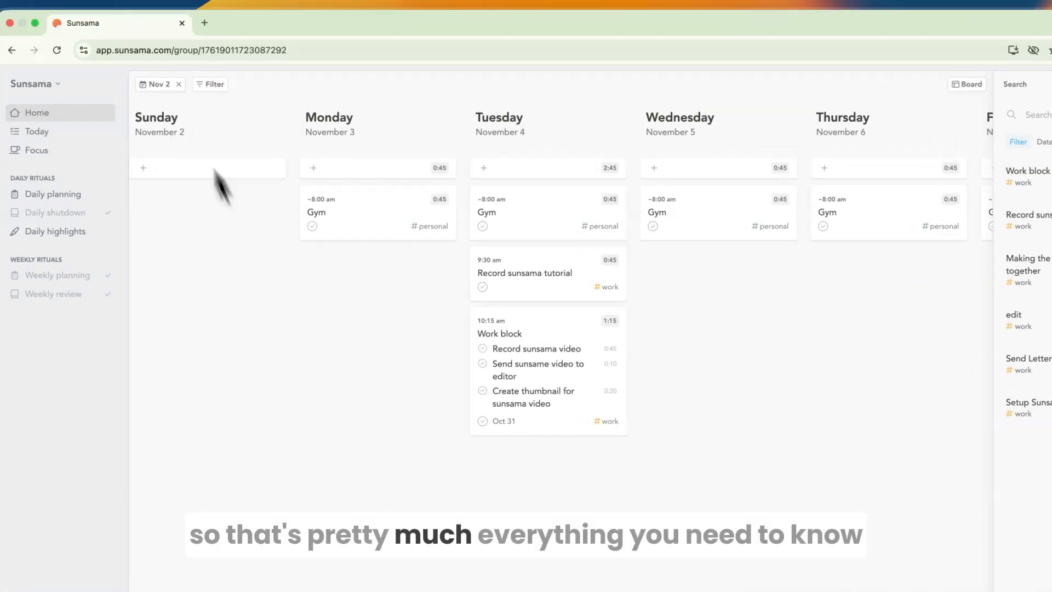
Return the Home board to today's date
{"action": "left_click", "coordinate": [153, 82]}
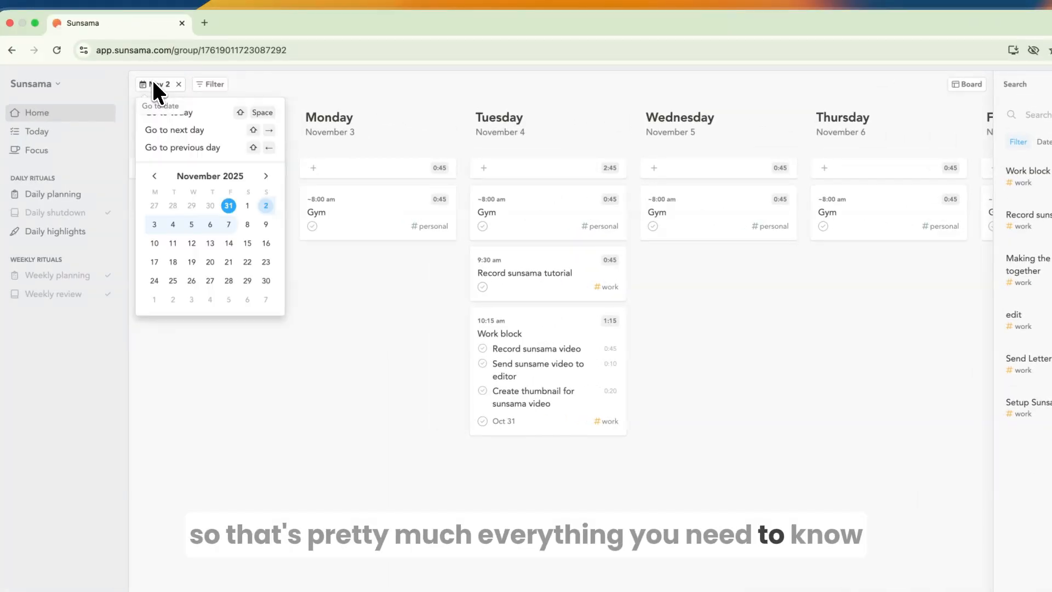
{"action": "left_click", "coordinate": [167, 112]}
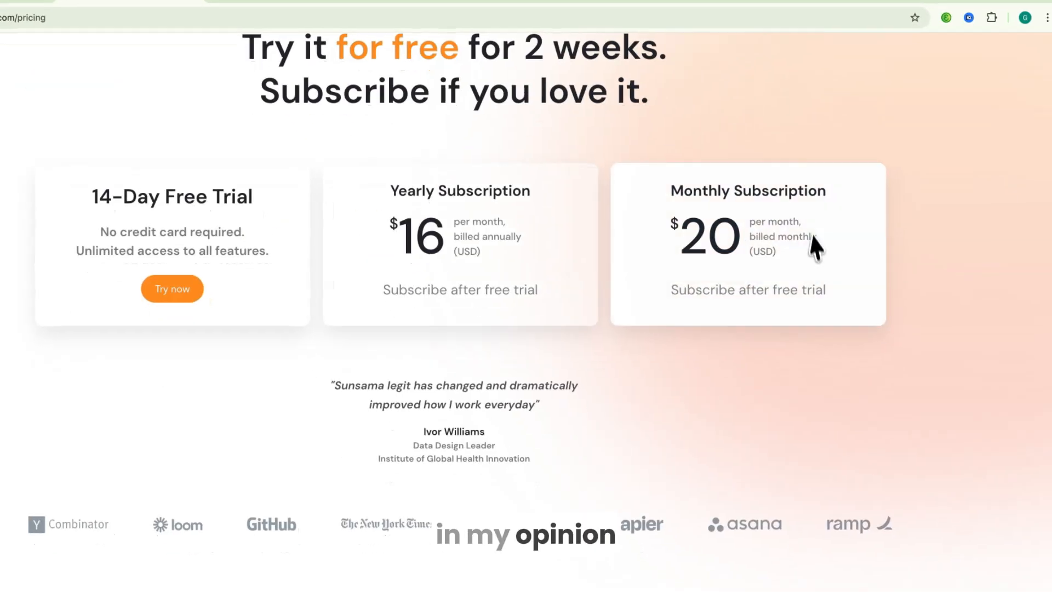
Examine the monthly and yearly subscription prices on the Sunsama pricing page, highlighting each price and its billing terms
{"action": "scroll", "coordinate": [781, 250], "scroll_direction": "up", "scroll_amount": 1}
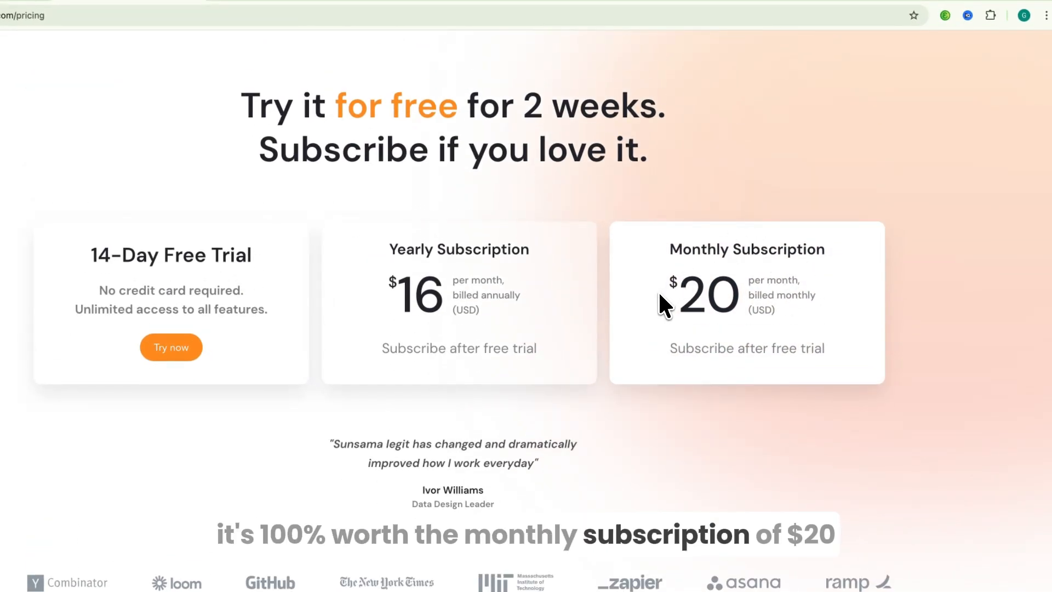
{"action": "left_click_drag", "start_coordinate": [658, 292], "coordinate": [808, 300]}
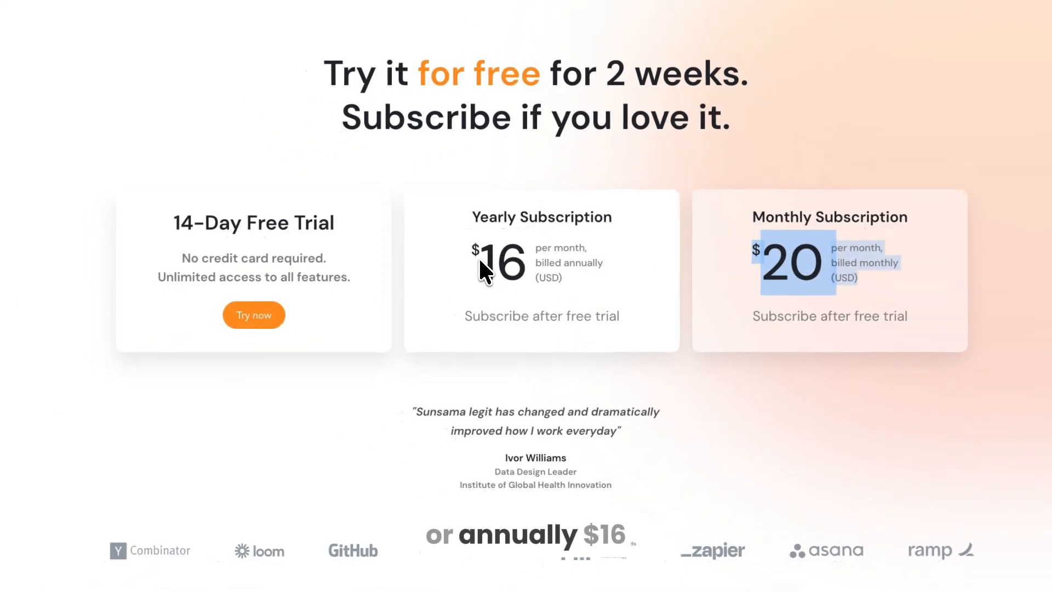
{"action": "left_click_drag", "start_coordinate": [474, 264], "coordinate": [616, 270]}
{"action": "left_click", "coordinate": [365, 376]}
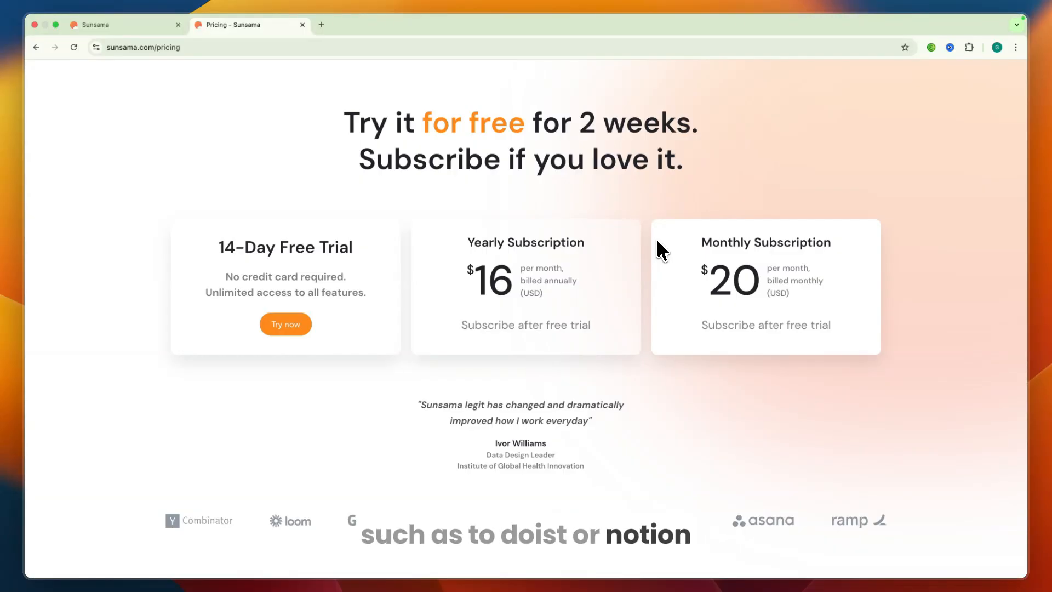
{"action": "key", "text": "ctrl+Tab"}
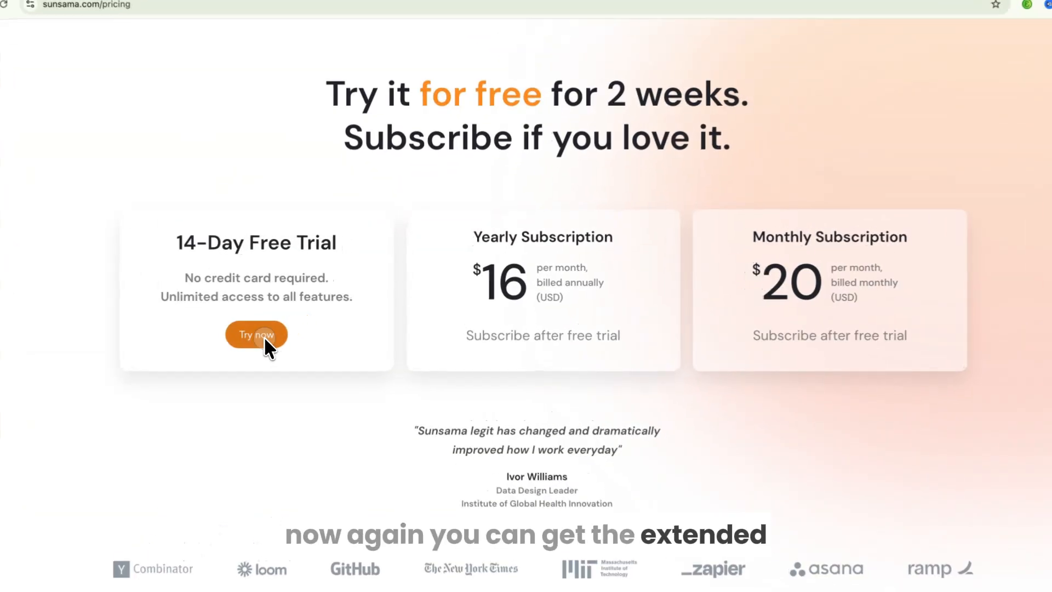
Open the sign-up page from the free trial offer and highlight the trial terms beneath the email form
{"action": "left_click", "coordinate": [284, 324]}
{"action": "left_click_drag", "start_coordinate": [416, 238], "coordinate": [674, 239]}
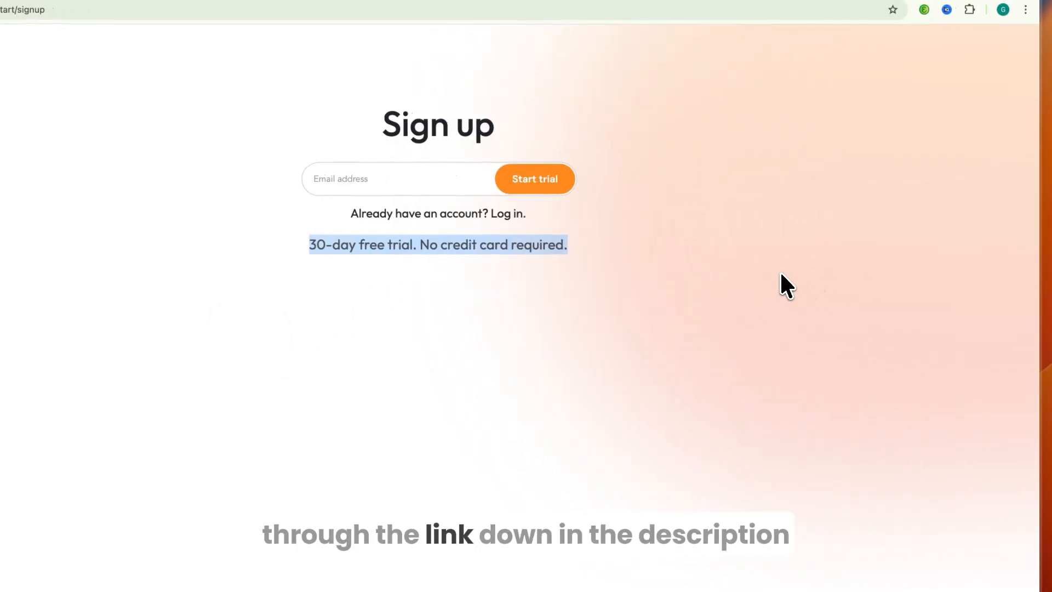